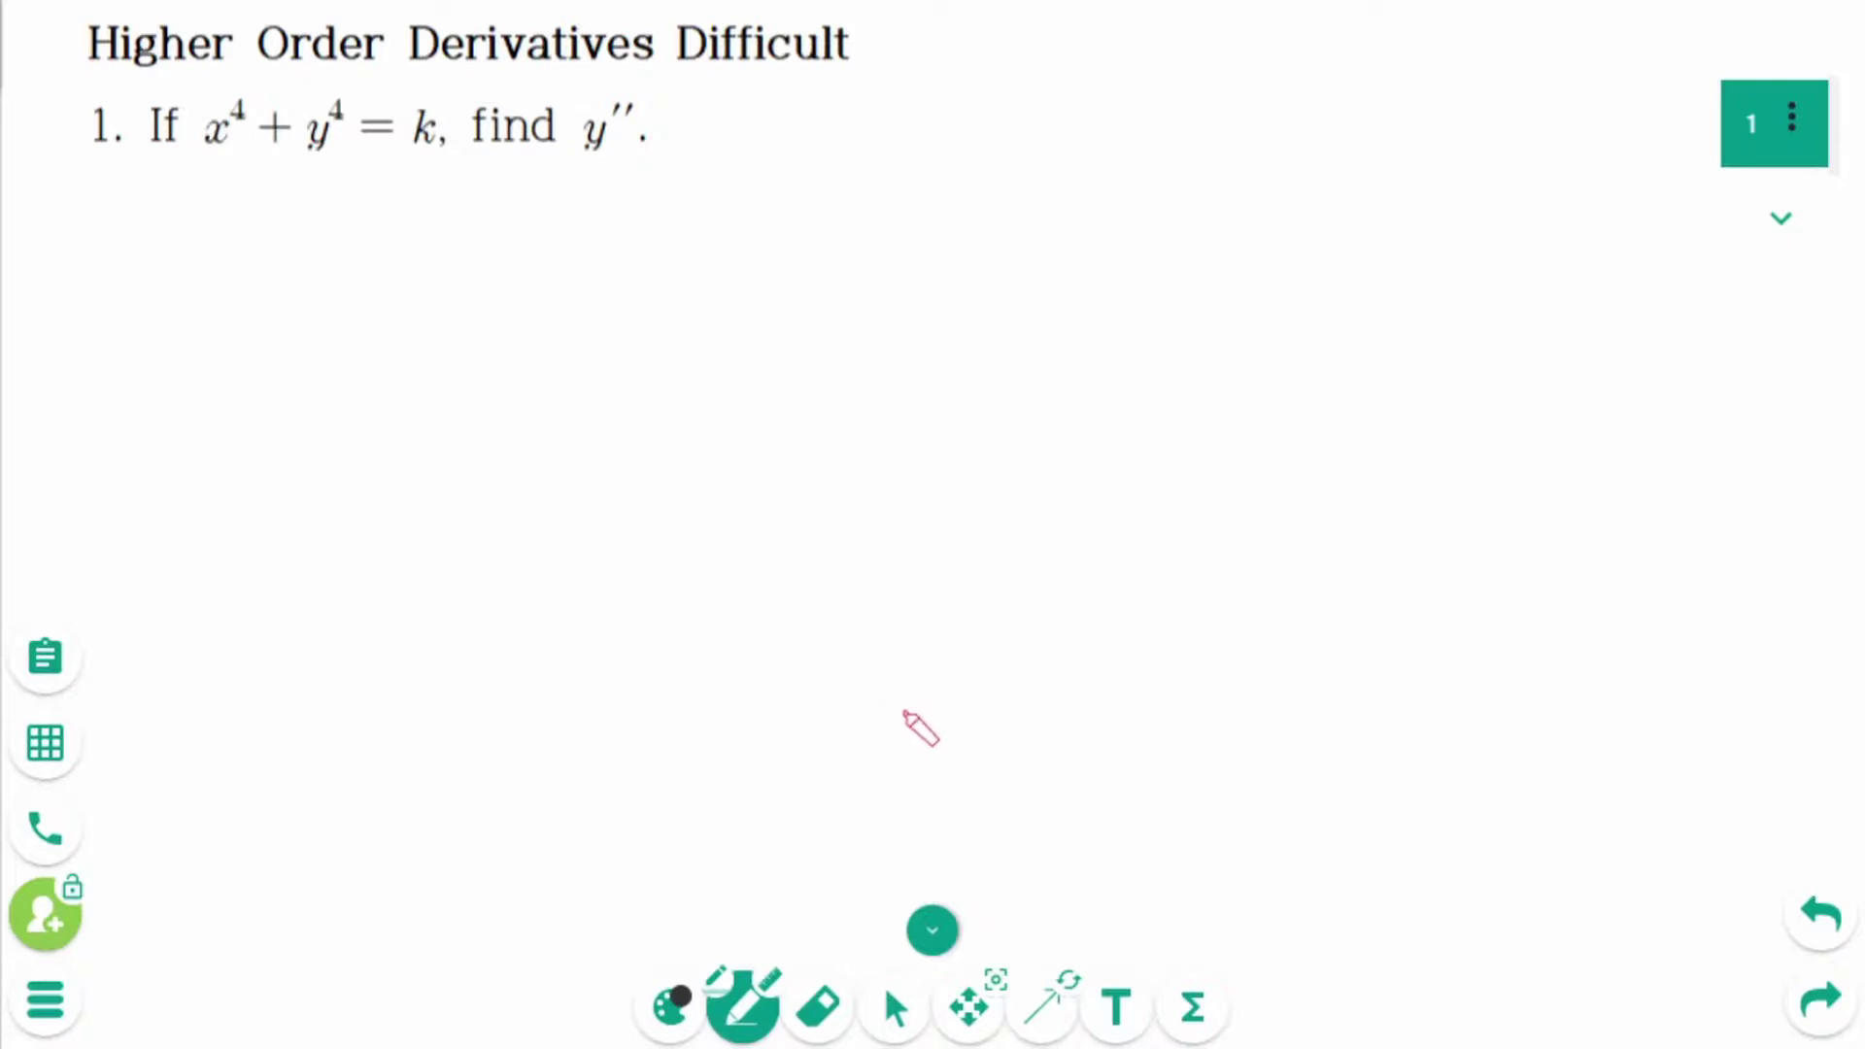
Handwrite in red 4x³+4y³·y′=0, then 4y³·y′=−4x³ below it
mouse_move(162, 207)
mouse_down()
mouse_move(162, 241)
mouse_move(206, 248)
mouse_move(229, 219)
mouse_move(284, 232)
mouse_up()
mouse_move(271, 221)
mouse_down()
mouse_move(345, 238)
mouse_move(353, 257)
mouse_move(385, 212)
mouse_move(434, 230)
mouse_move(440, 258)
mouse_move(492, 226)
mouse_up()
click(404, 234)
drag(477, 238, 494, 238)
mouse_move(187, 313)
mouse_down()
mouse_move(223, 351)
mouse_move(238, 321)
mouse_up()
click(258, 333)
drag(381, 324, 431, 316)
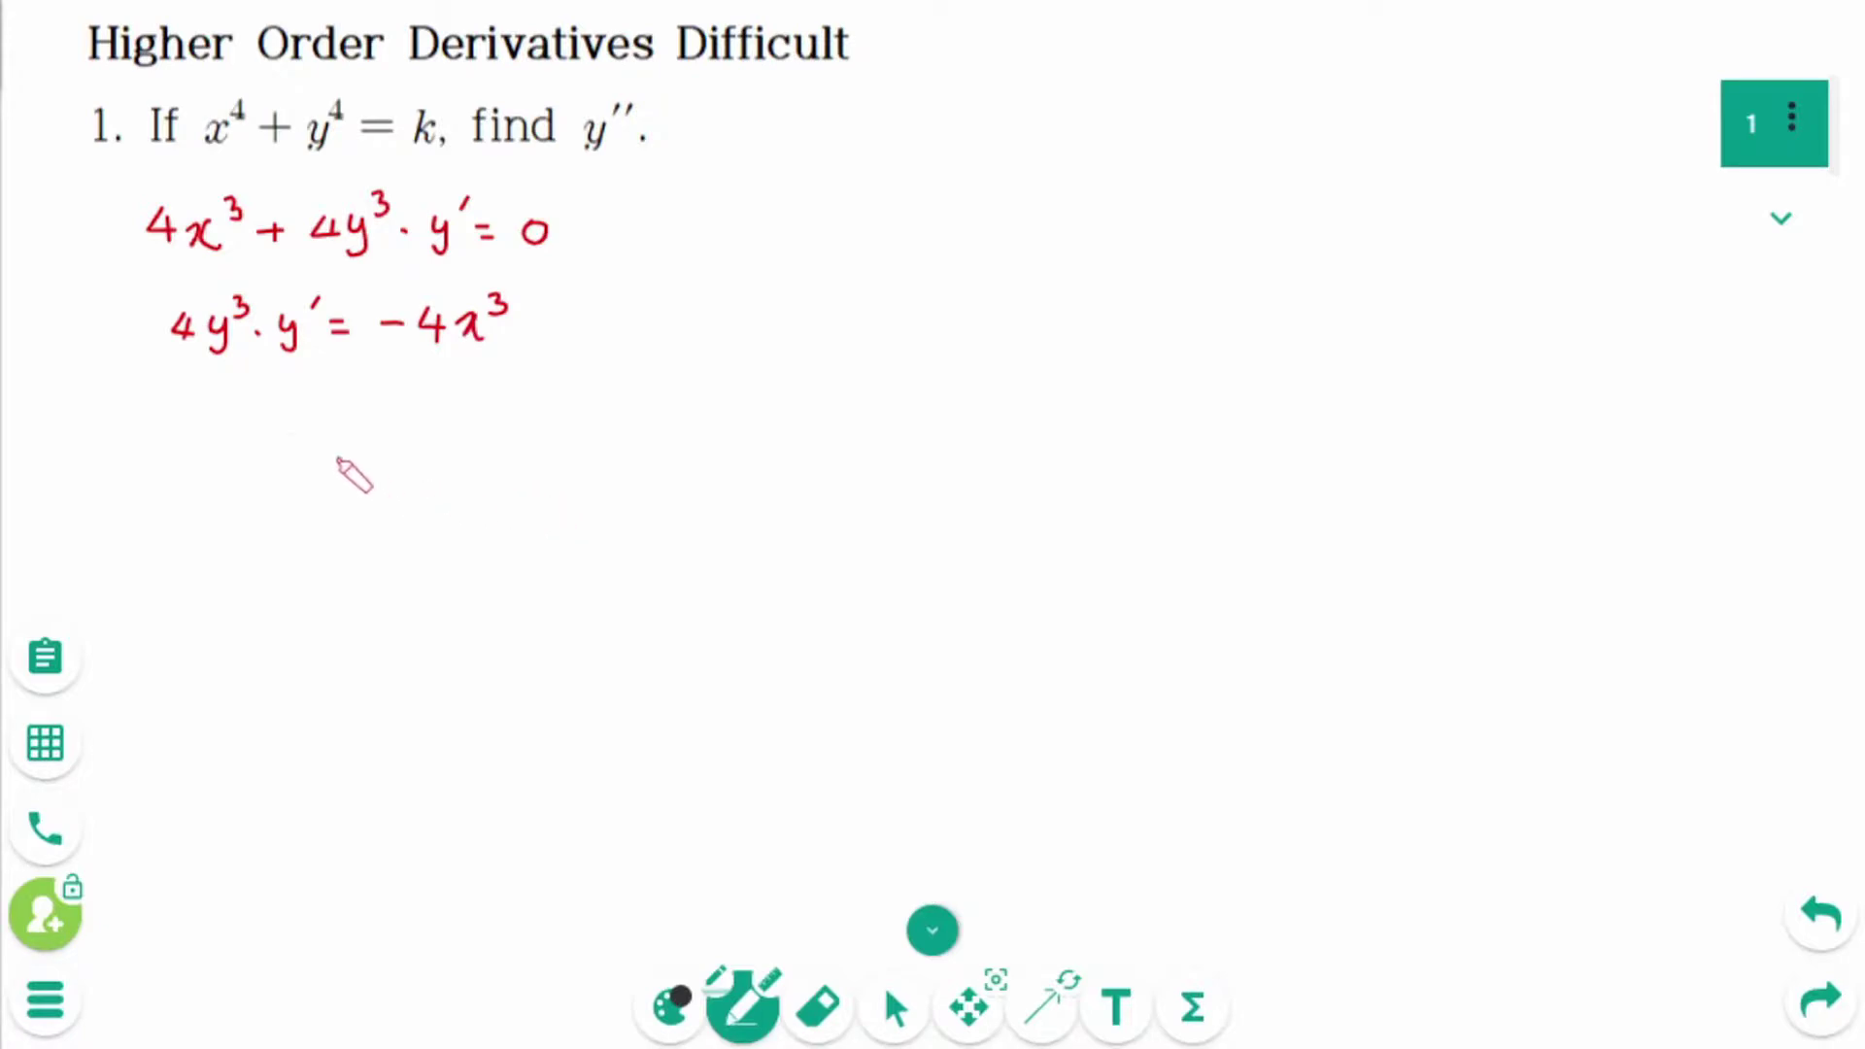
Write y′ = −x³/y³, then start a blue y″ = line below
drag(261, 401, 262, 439)
drag(301, 384, 326, 431)
drag(356, 425, 427, 419)
mouse_move(433, 401)
mouse_down()
mouse_move(417, 422)
mouse_move(448, 412)
mouse_move(462, 437)
mouse_move(419, 495)
mouse_move(449, 476)
mouse_up()
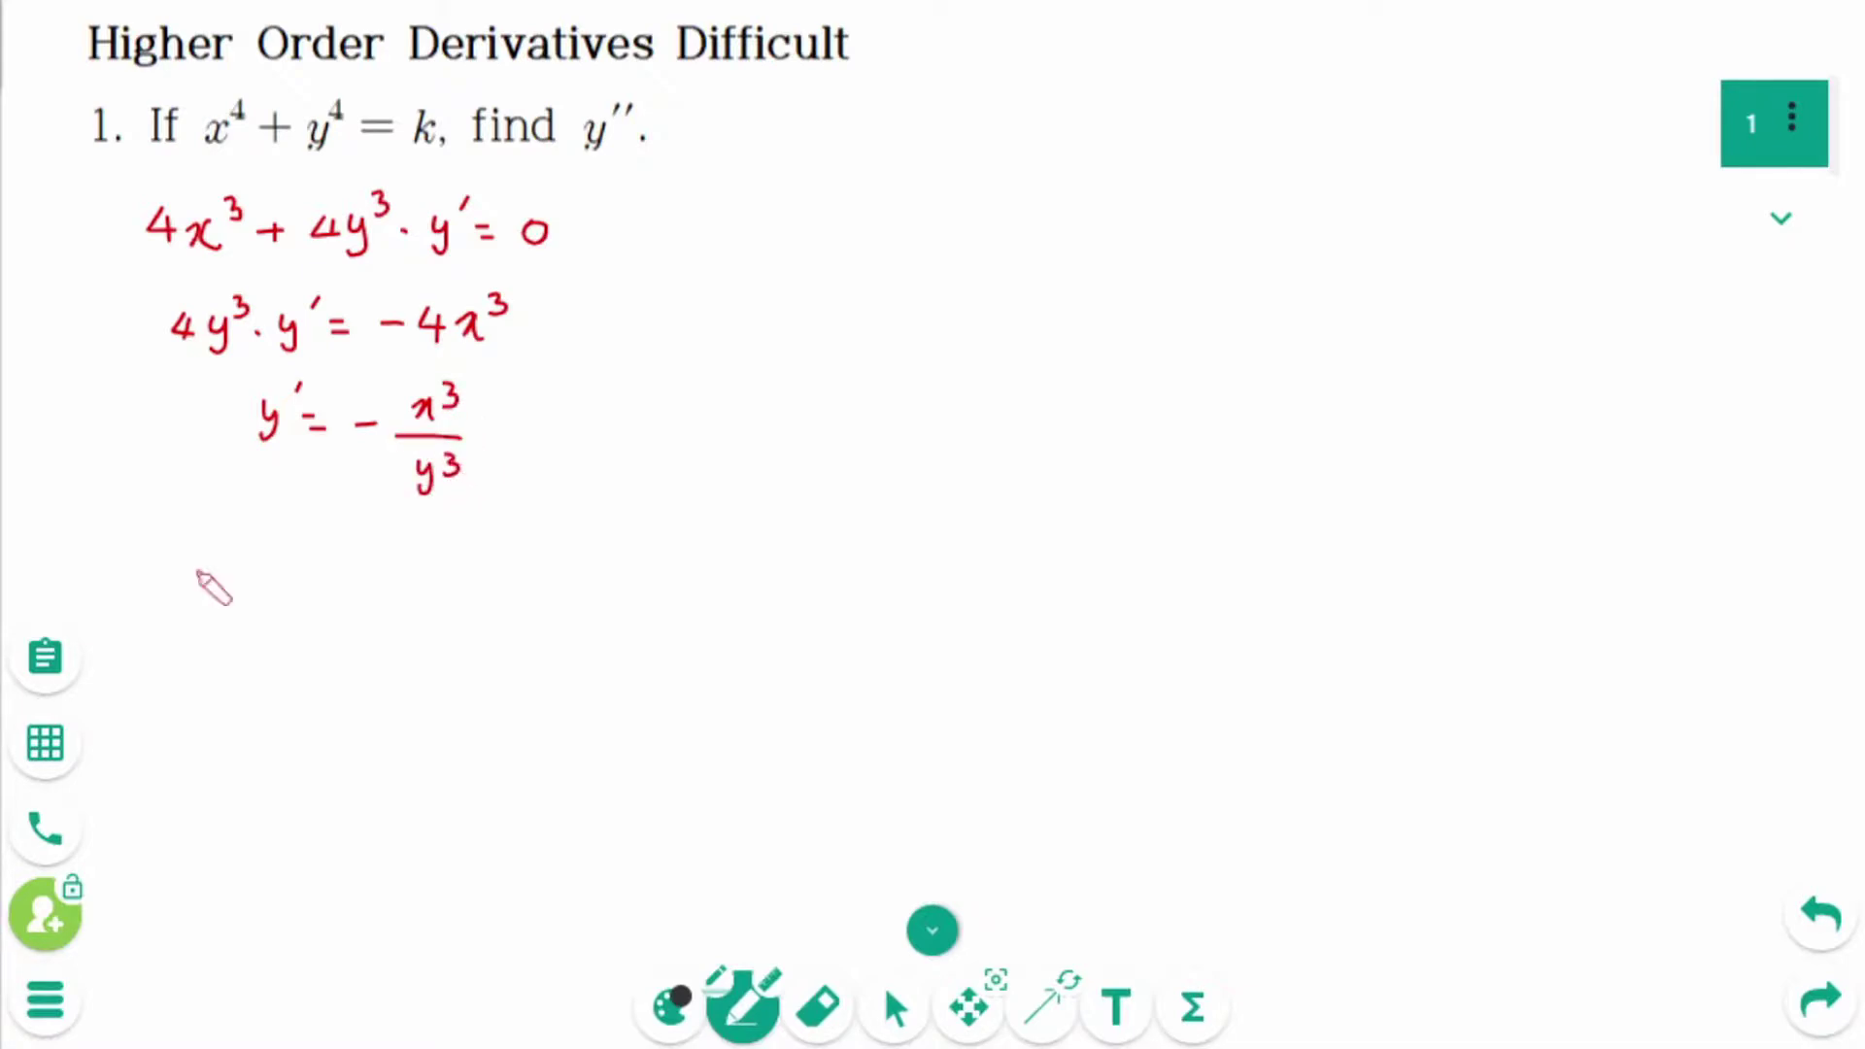
drag(183, 552, 191, 573)
mouse_move(201, 550)
mouse_down()
mouse_move(187, 587)
mouse_move(250, 577)
mouse_up()
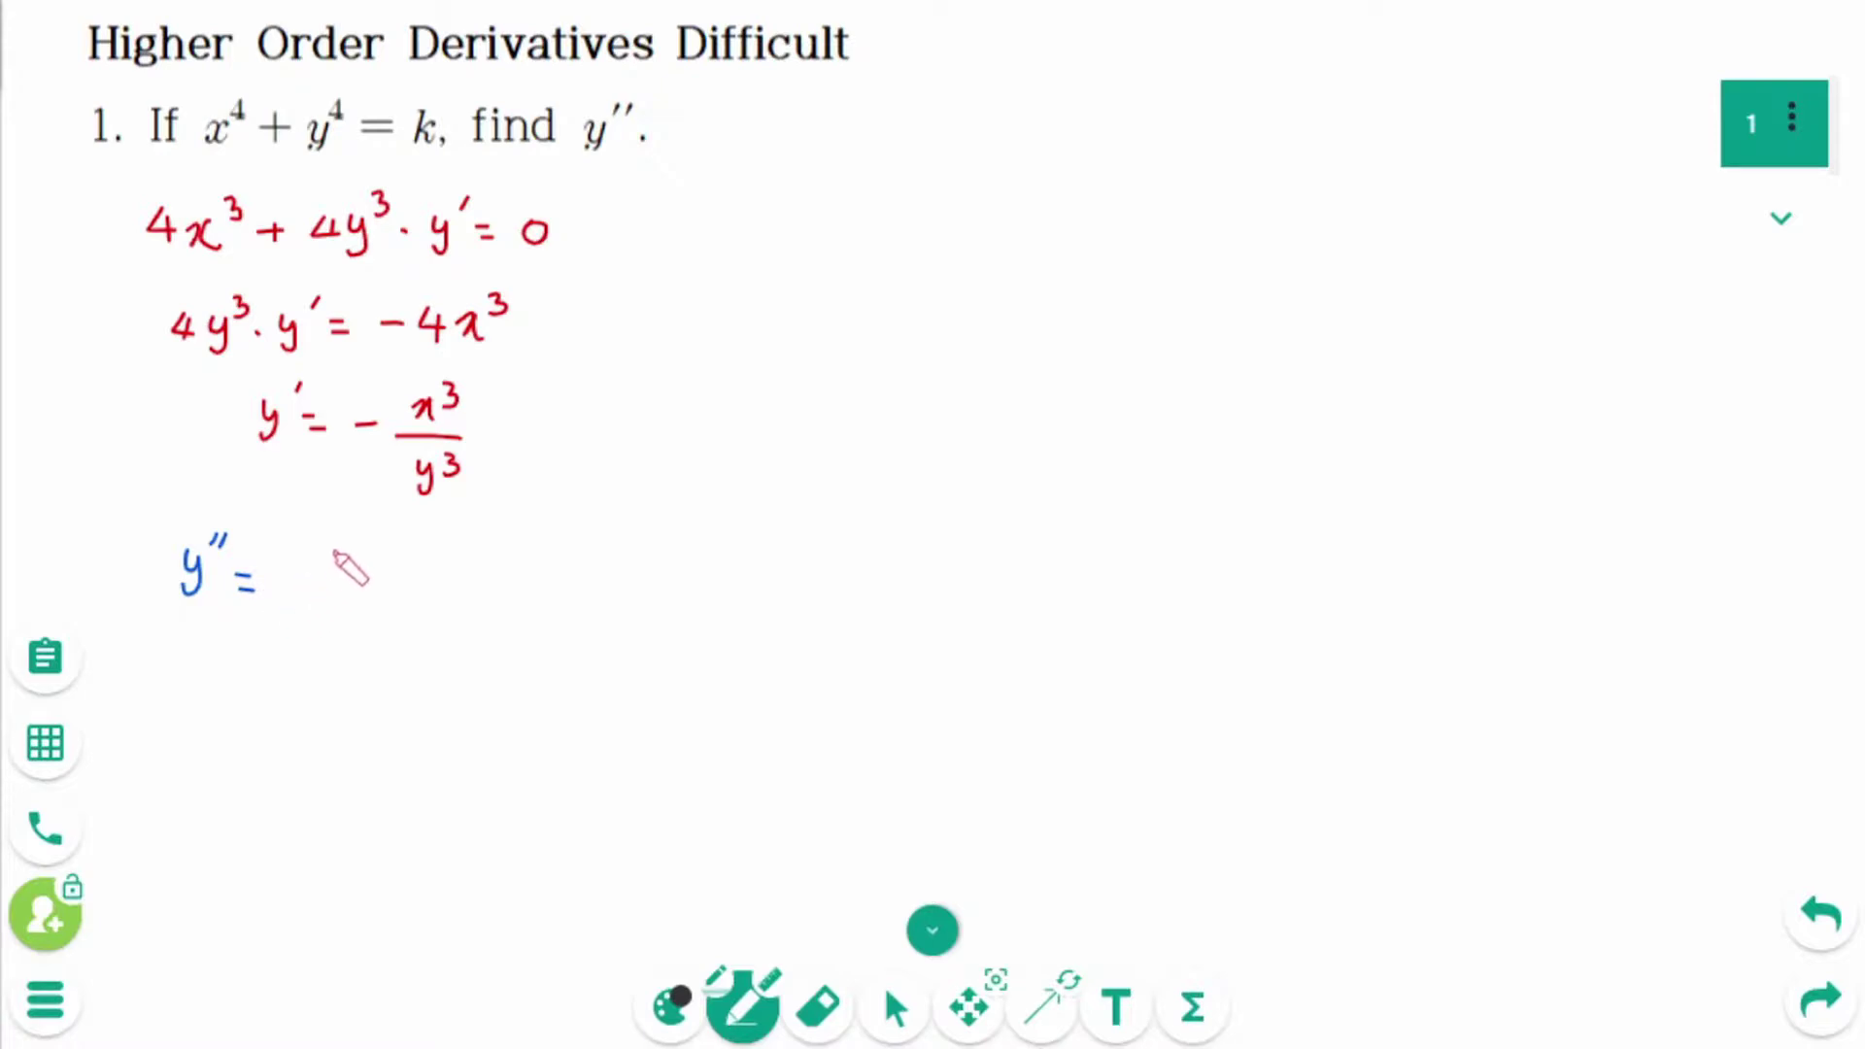
Write the quotient-rule numerator with d/dx(−x³)·y³ and the second d/dx term over (y³)²
mouse_move(321, 523)
mouse_down()
mouse_move(313, 549)
mouse_move(355, 580)
mouse_up()
mouse_move(374, 558)
mouse_down()
mouse_move(497, 585)
mouse_move(521, 554)
mouse_move(668, 580)
mouse_move(678, 562)
mouse_move(697, 582)
mouse_up()
click(476, 560)
mouse_move(746, 525)
mouse_down()
mouse_move(764, 595)
mouse_move(822, 595)
mouse_move(841, 573)
mouse_move(857, 592)
mouse_up()
drag(286, 608, 862, 615)
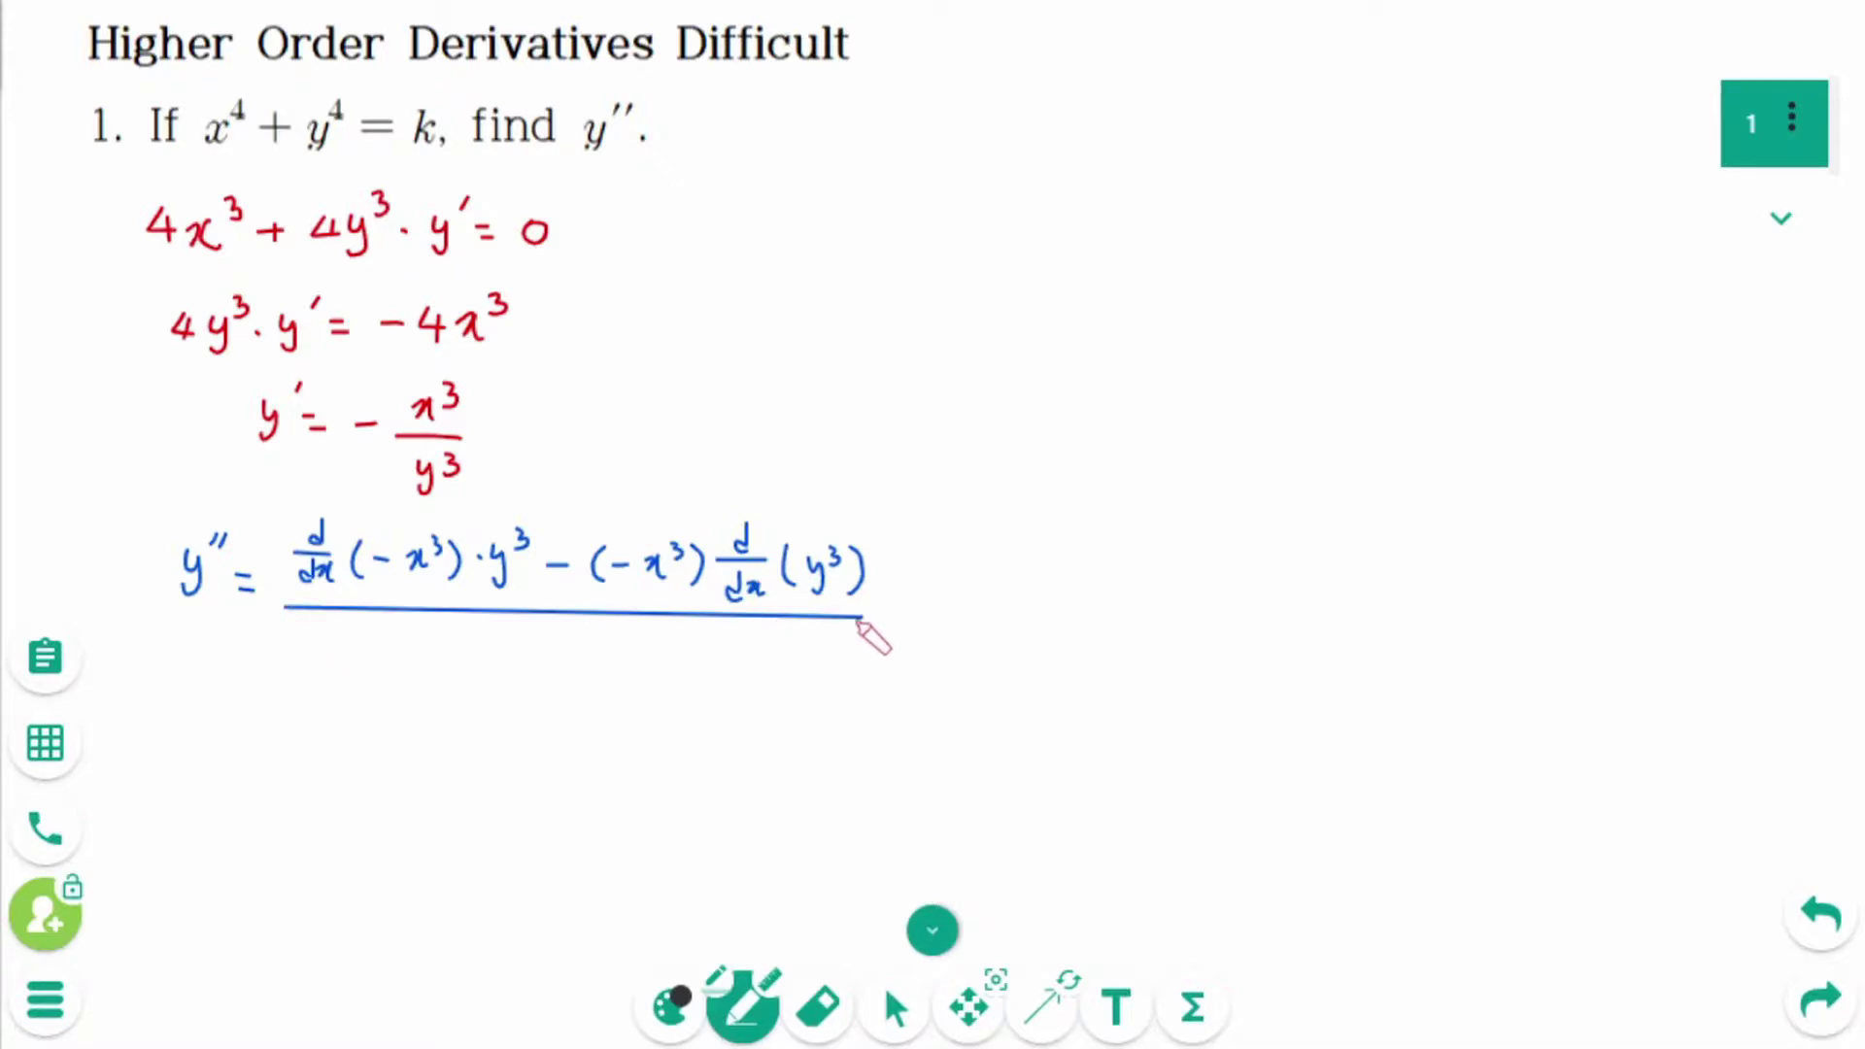
mouse_move(512, 631)
mouse_down()
mouse_move(529, 685)
mouse_move(594, 646)
mouse_move(590, 678)
mouse_move(615, 643)
mouse_up()
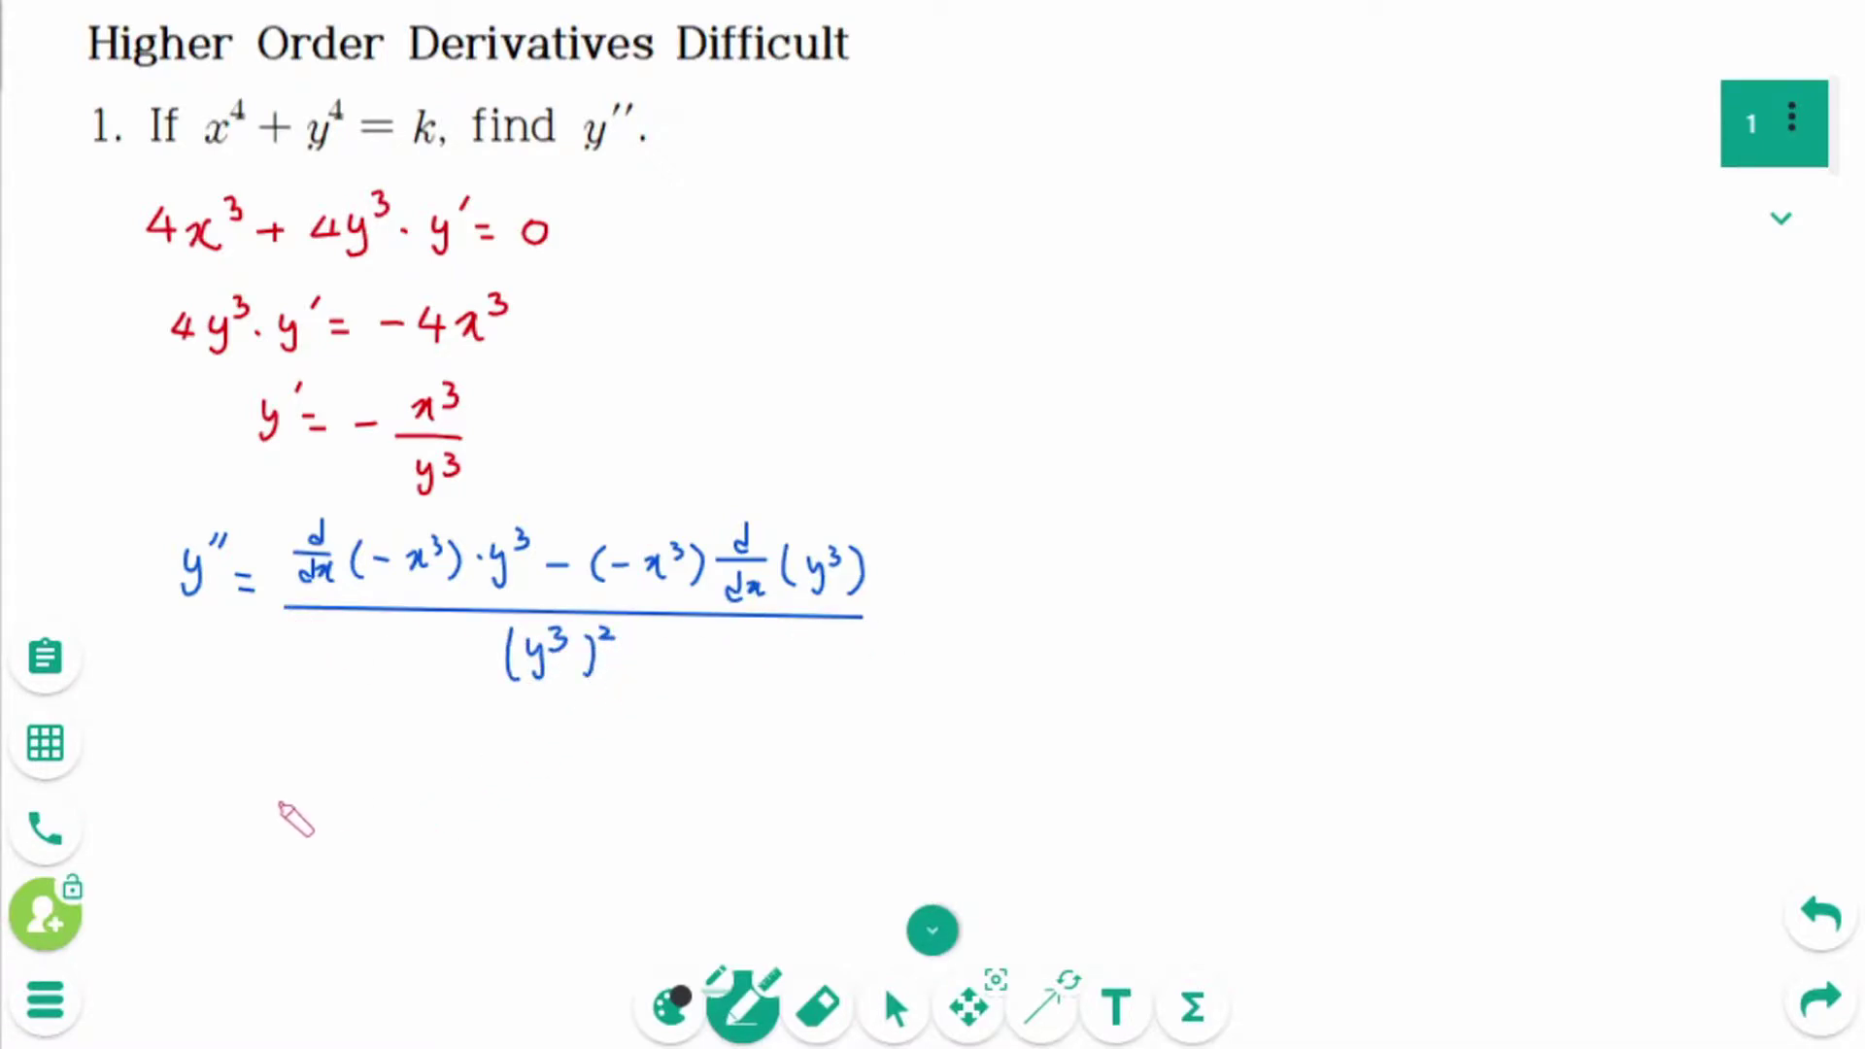
Simplify to (−3x²·y³ + x³·3y²·y′)/y⁶ and draw a vertical divider down the board
mouse_move(320, 746)
mouse_down()
mouse_move(398, 767)
mouse_move(419, 738)
mouse_move(455, 772)
mouse_move(483, 750)
mouse_up()
click(429, 753)
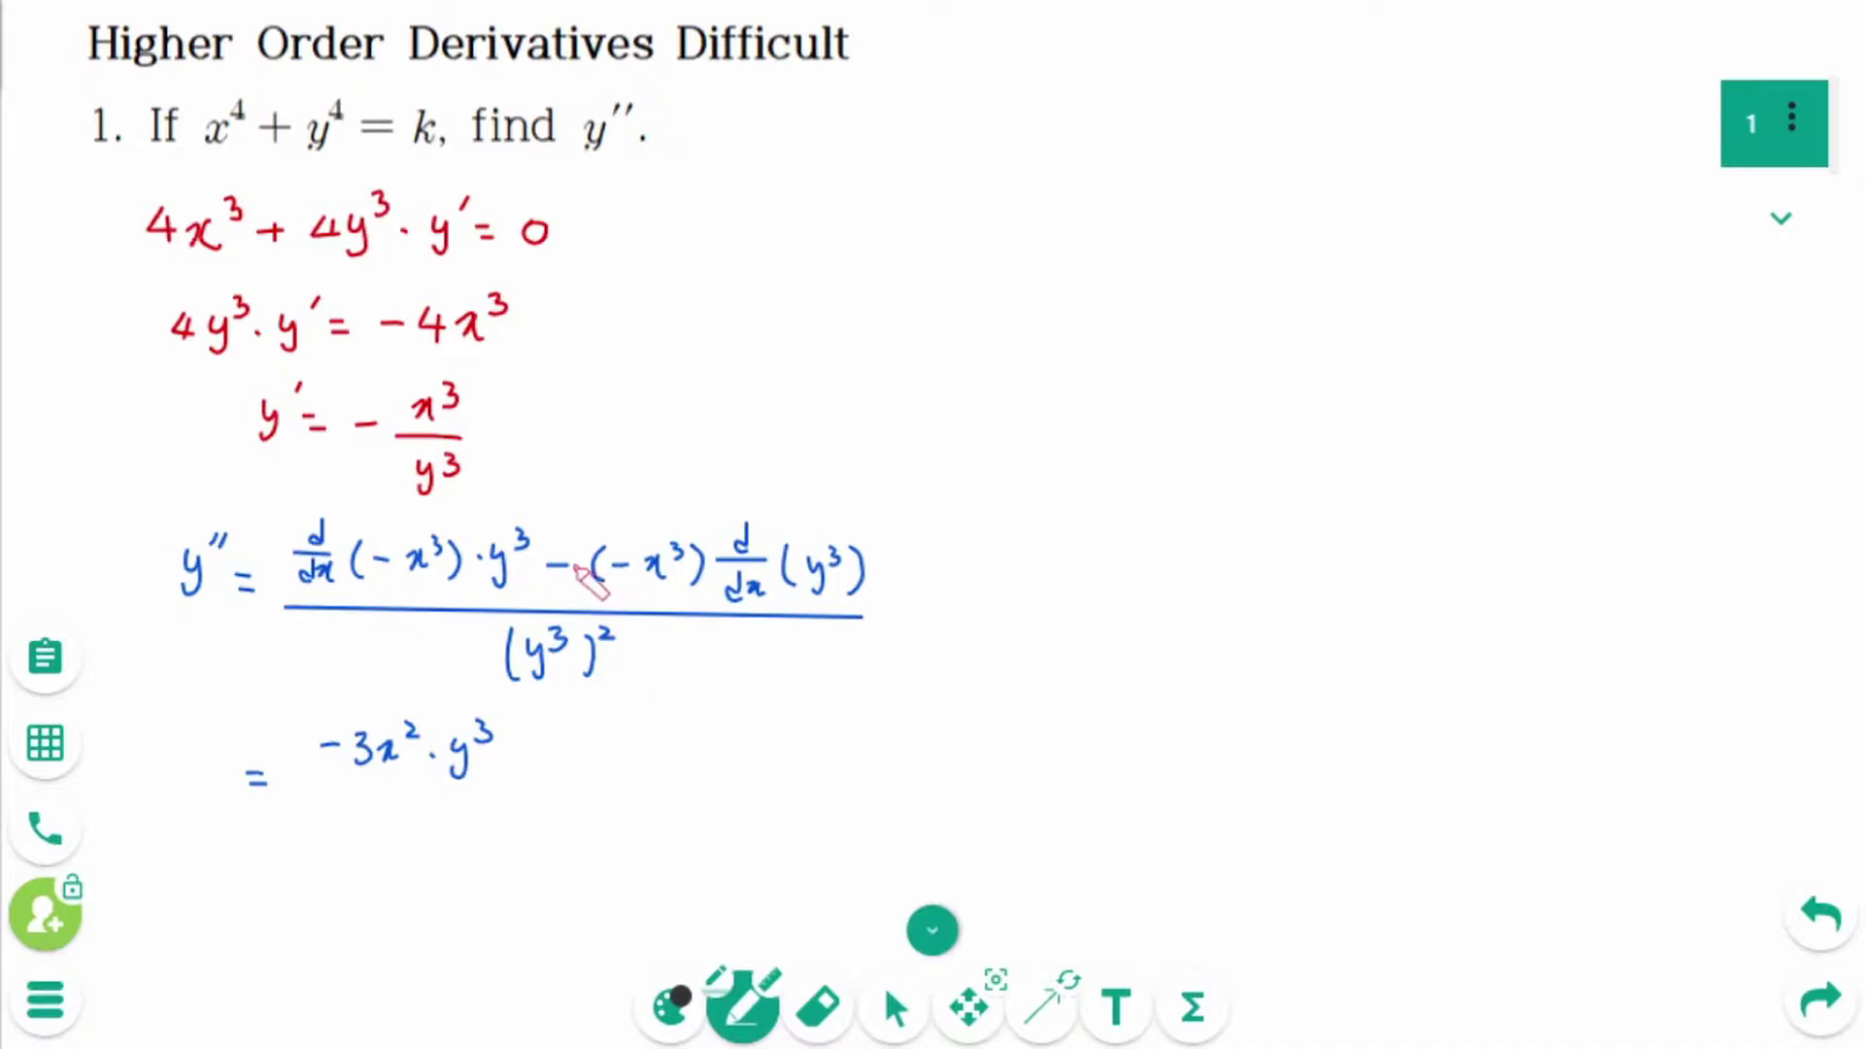
drag(620, 553, 619, 580)
drag(521, 767, 546, 767)
mouse_move(534, 754)
mouse_down()
mouse_move(665, 767)
mouse_move(686, 789)
mouse_move(715, 756)
mouse_move(750, 789)
mouse_up()
click(730, 774)
drag(777, 734, 771, 750)
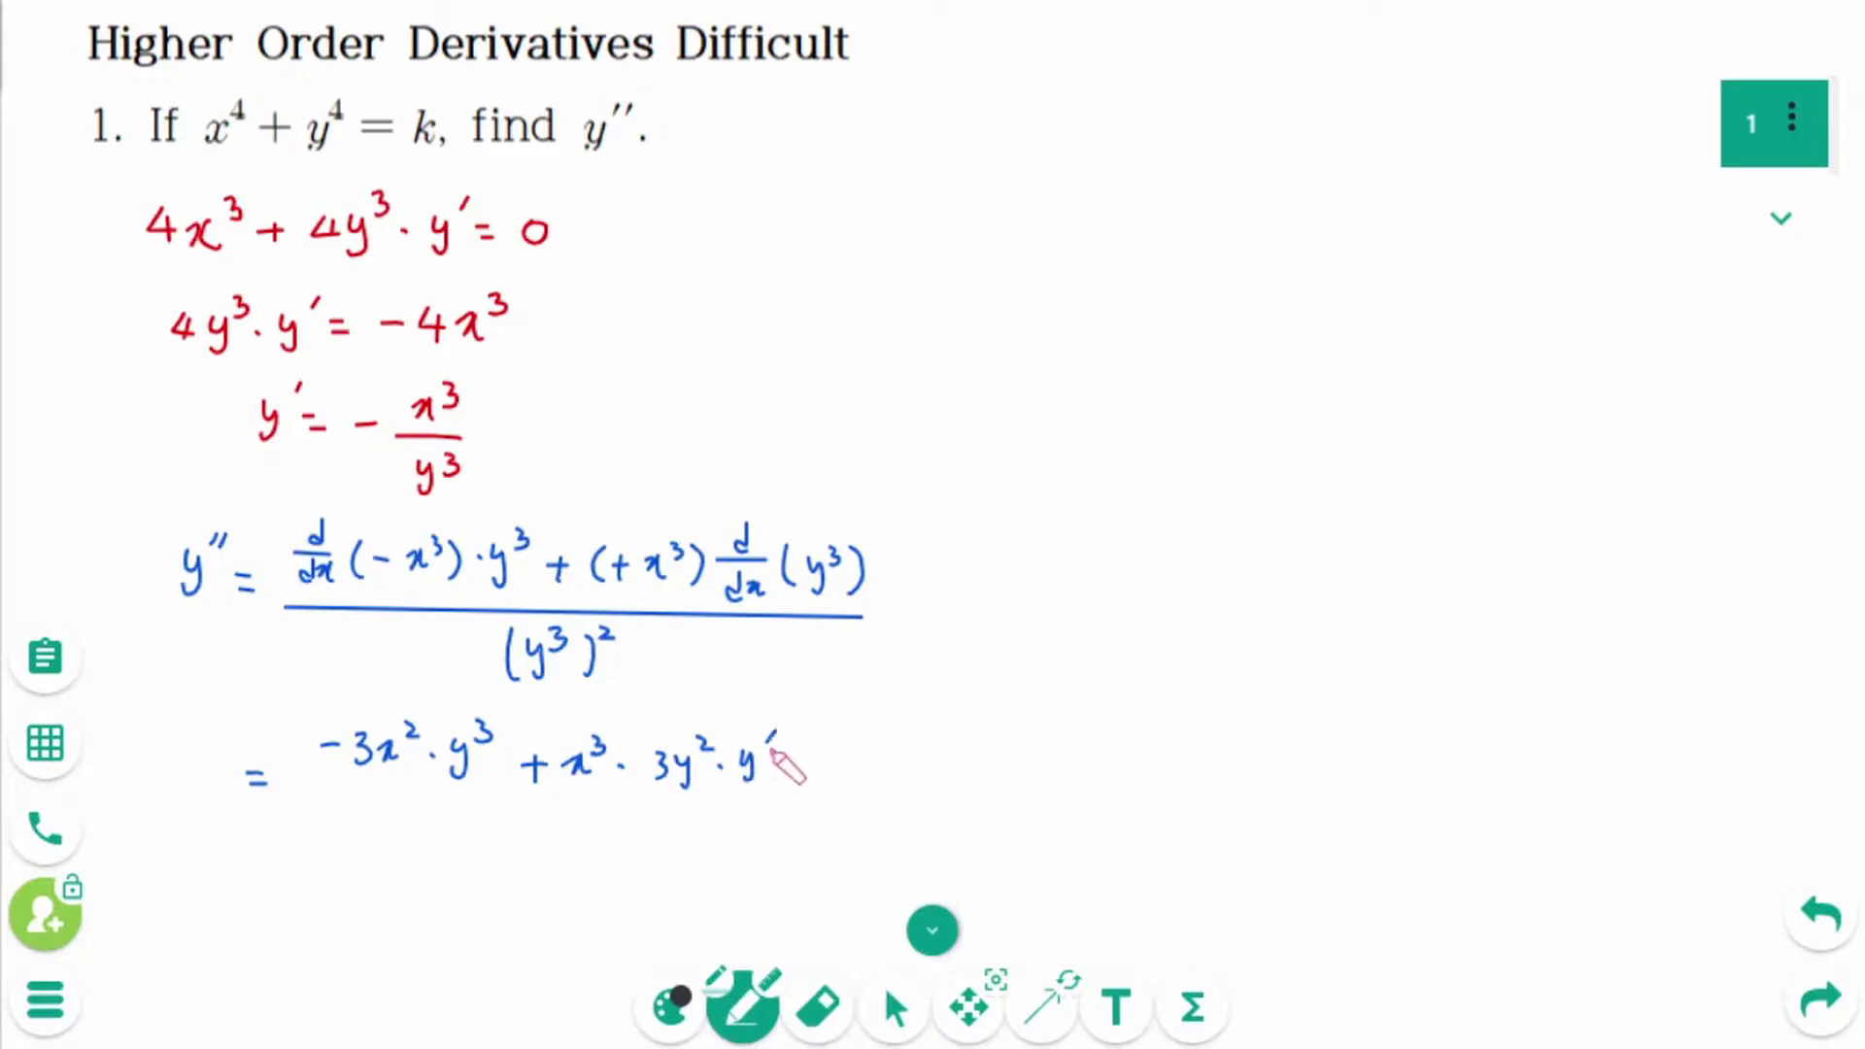
drag(331, 799, 775, 803)
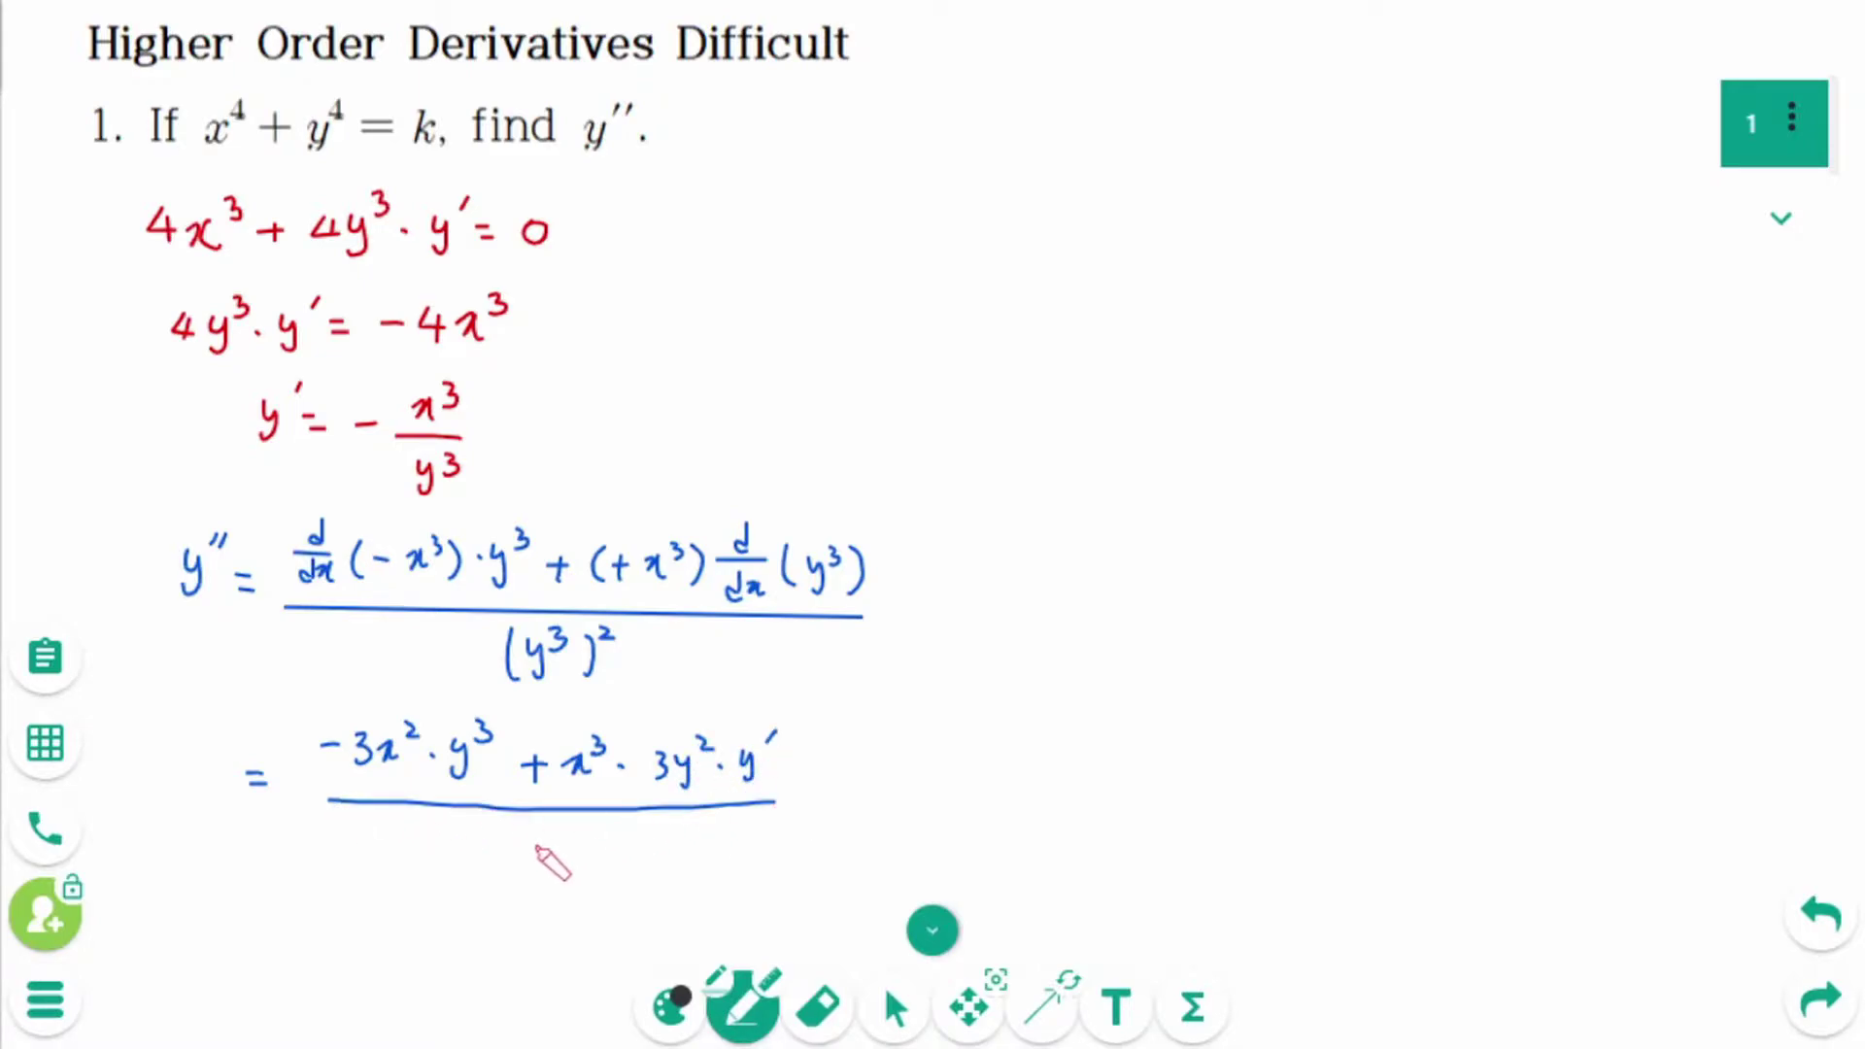
mouse_move(525, 833)
mouse_down()
mouse_move(532, 874)
mouse_move(571, 843)
mouse_up()
mouse_move(916, 864)
mouse_down()
mouse_move(916, 121)
mouse_move(1148, 155)
mouse_move(1189, 155)
mouse_move(1211, 132)
mouse_move(1228, 163)
mouse_up()
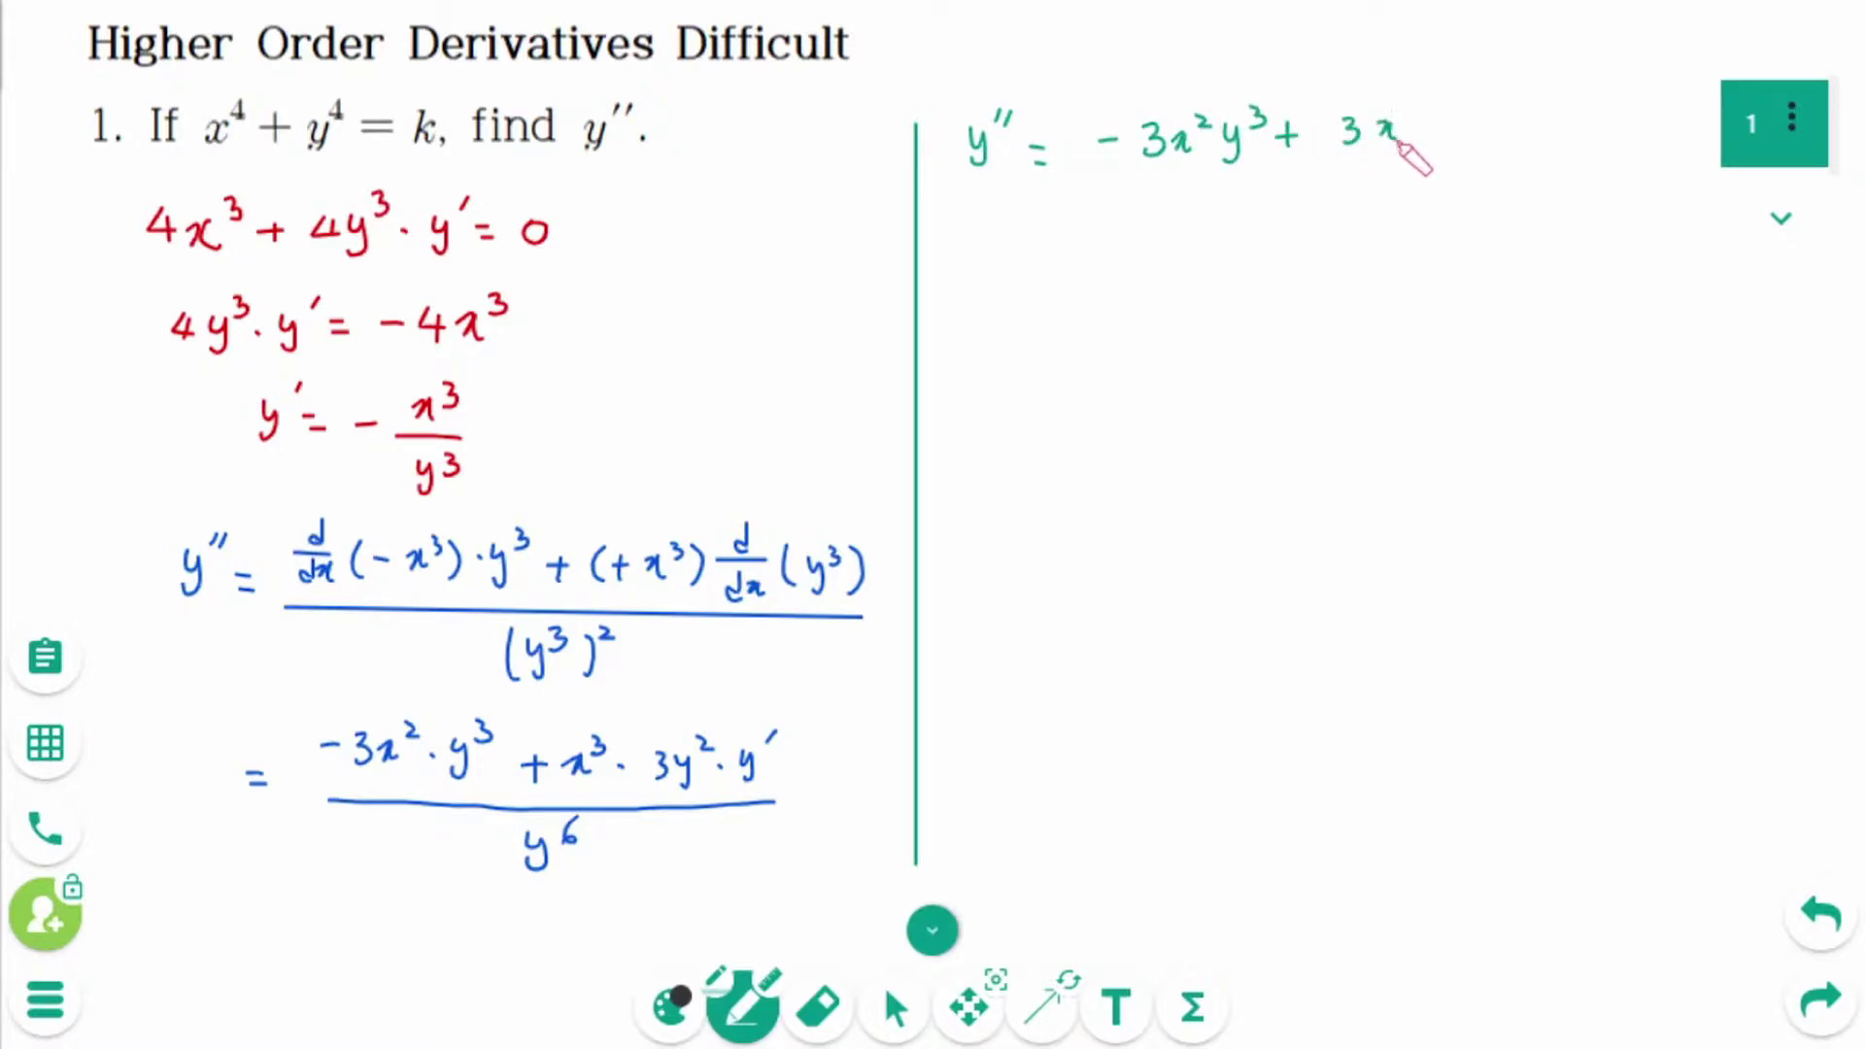
Box y′ and −x³/y³, then write the substituted y″ fraction over y⁶ on the right
mouse_move(1410, 97)
mouse_down()
mouse_move(1438, 144)
mouse_move(1468, 123)
mouse_move(1482, 171)
mouse_up()
drag(736, 720, 788, 775)
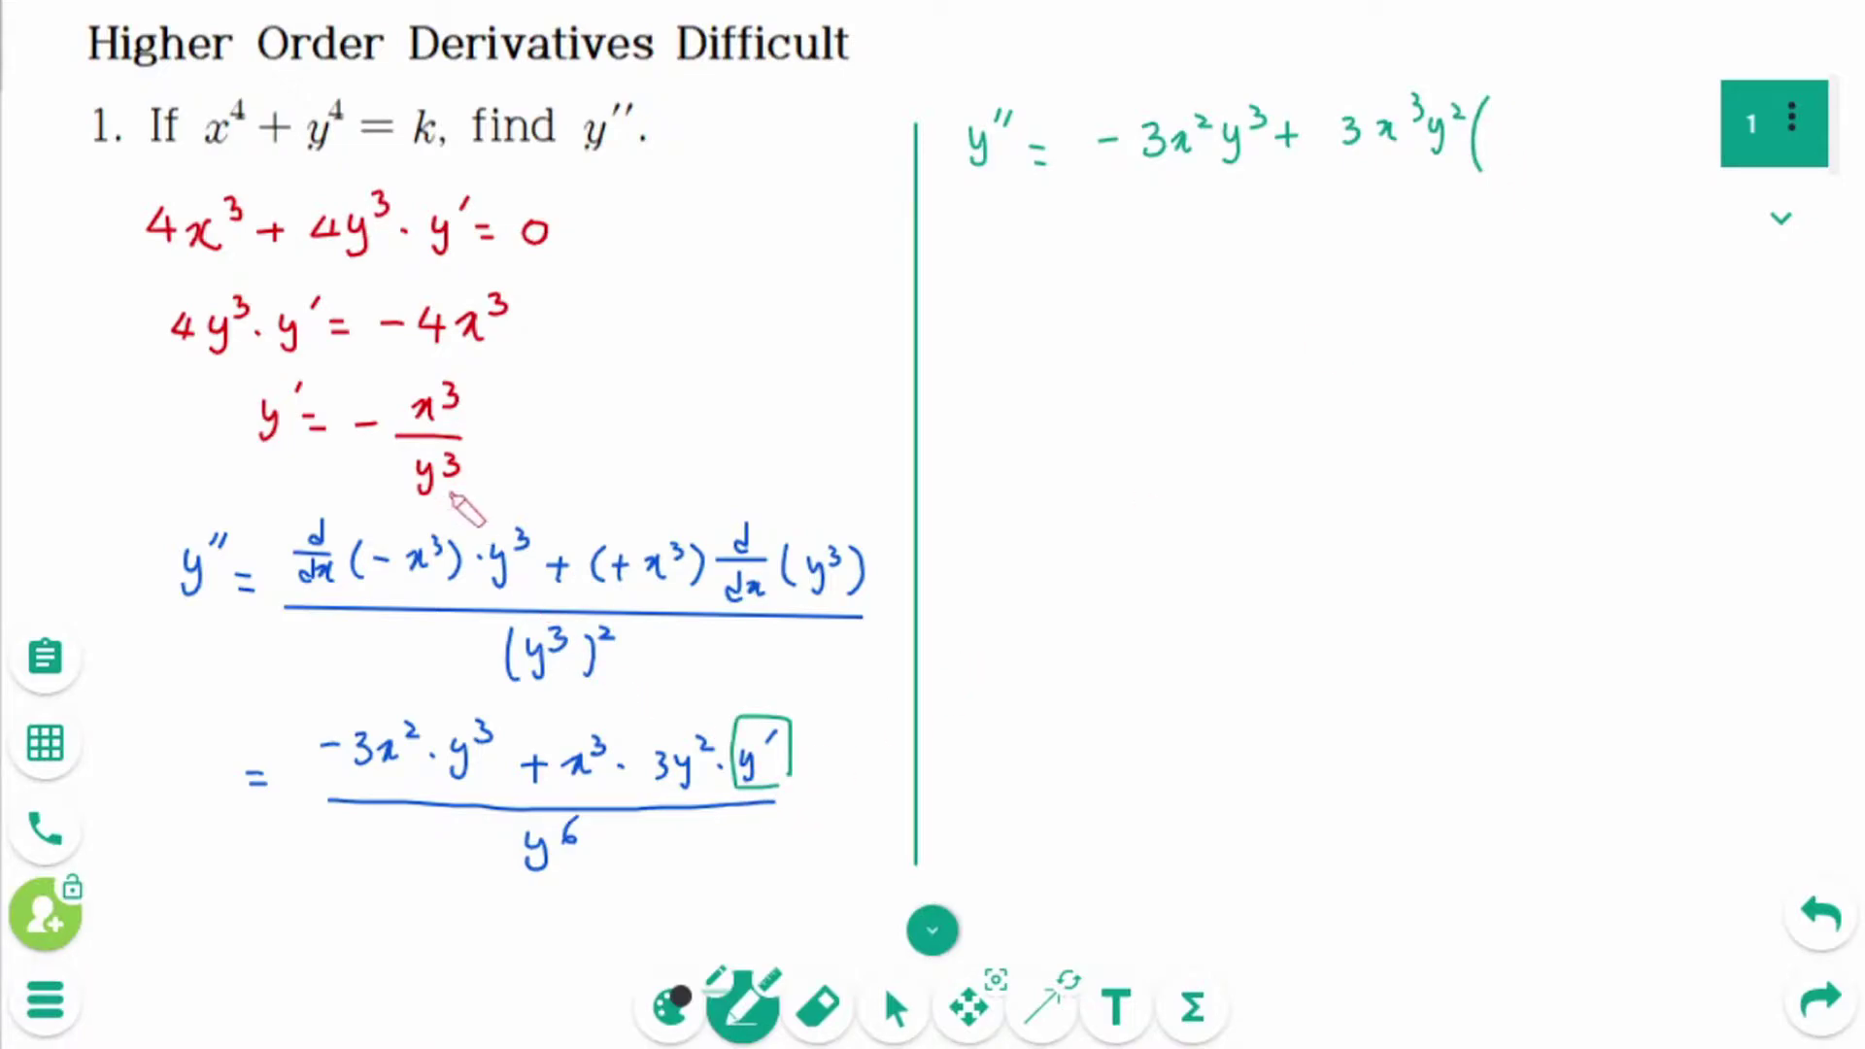
drag(478, 379, 493, 498)
mouse_move(1548, 109)
mouse_down()
mouse_move(1567, 146)
mouse_move(1598, 148)
mouse_move(1574, 191)
mouse_move(1619, 126)
mouse_up()
drag(1093, 197, 1623, 205)
mouse_move(1352, 245)
mouse_down()
mouse_move(1365, 285)
mouse_move(1392, 255)
mouse_up()
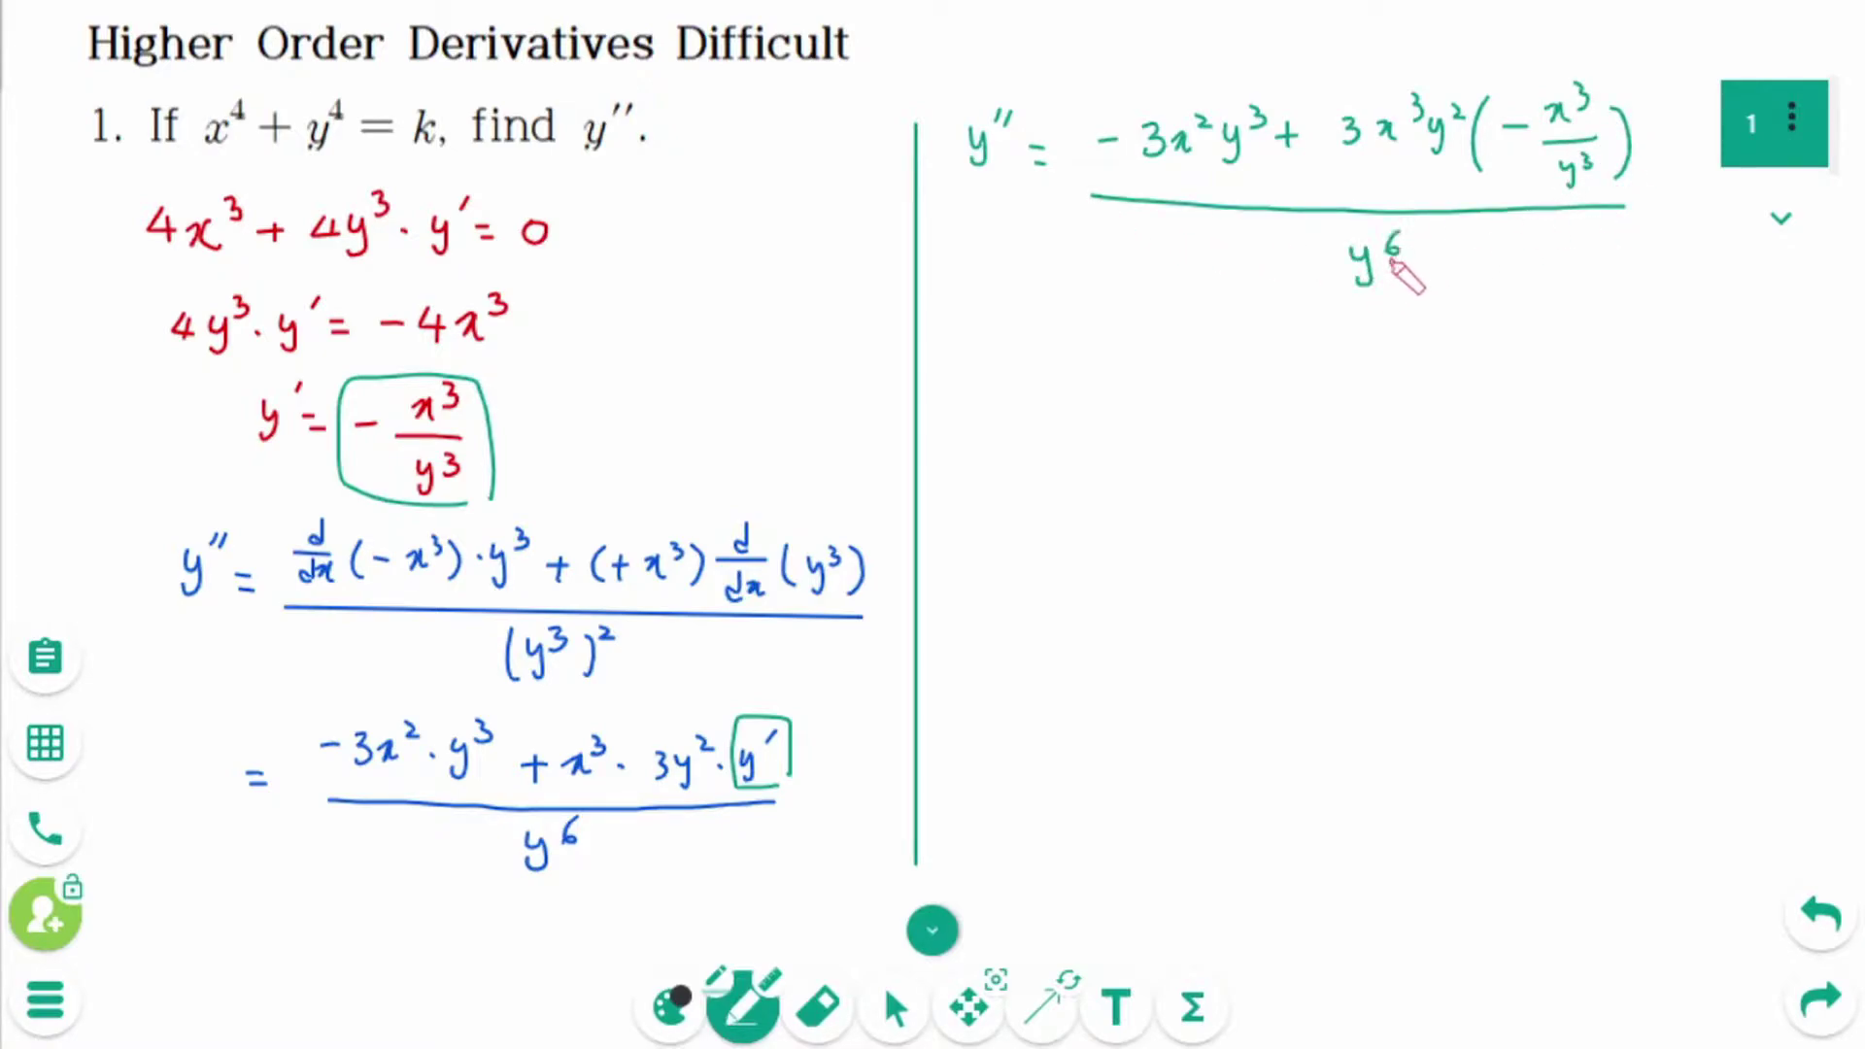
Cancel terms to get (−3x²y³ − 3x⁶/y)/y⁶ and multiply it by y/y
mouse_move(1029, 359)
mouse_down()
mouse_move(1124, 322)
mouse_move(1130, 344)
mouse_move(1198, 348)
mouse_up()
drag(1527, 109, 1521, 107)
drag(1232, 333, 1352, 328)
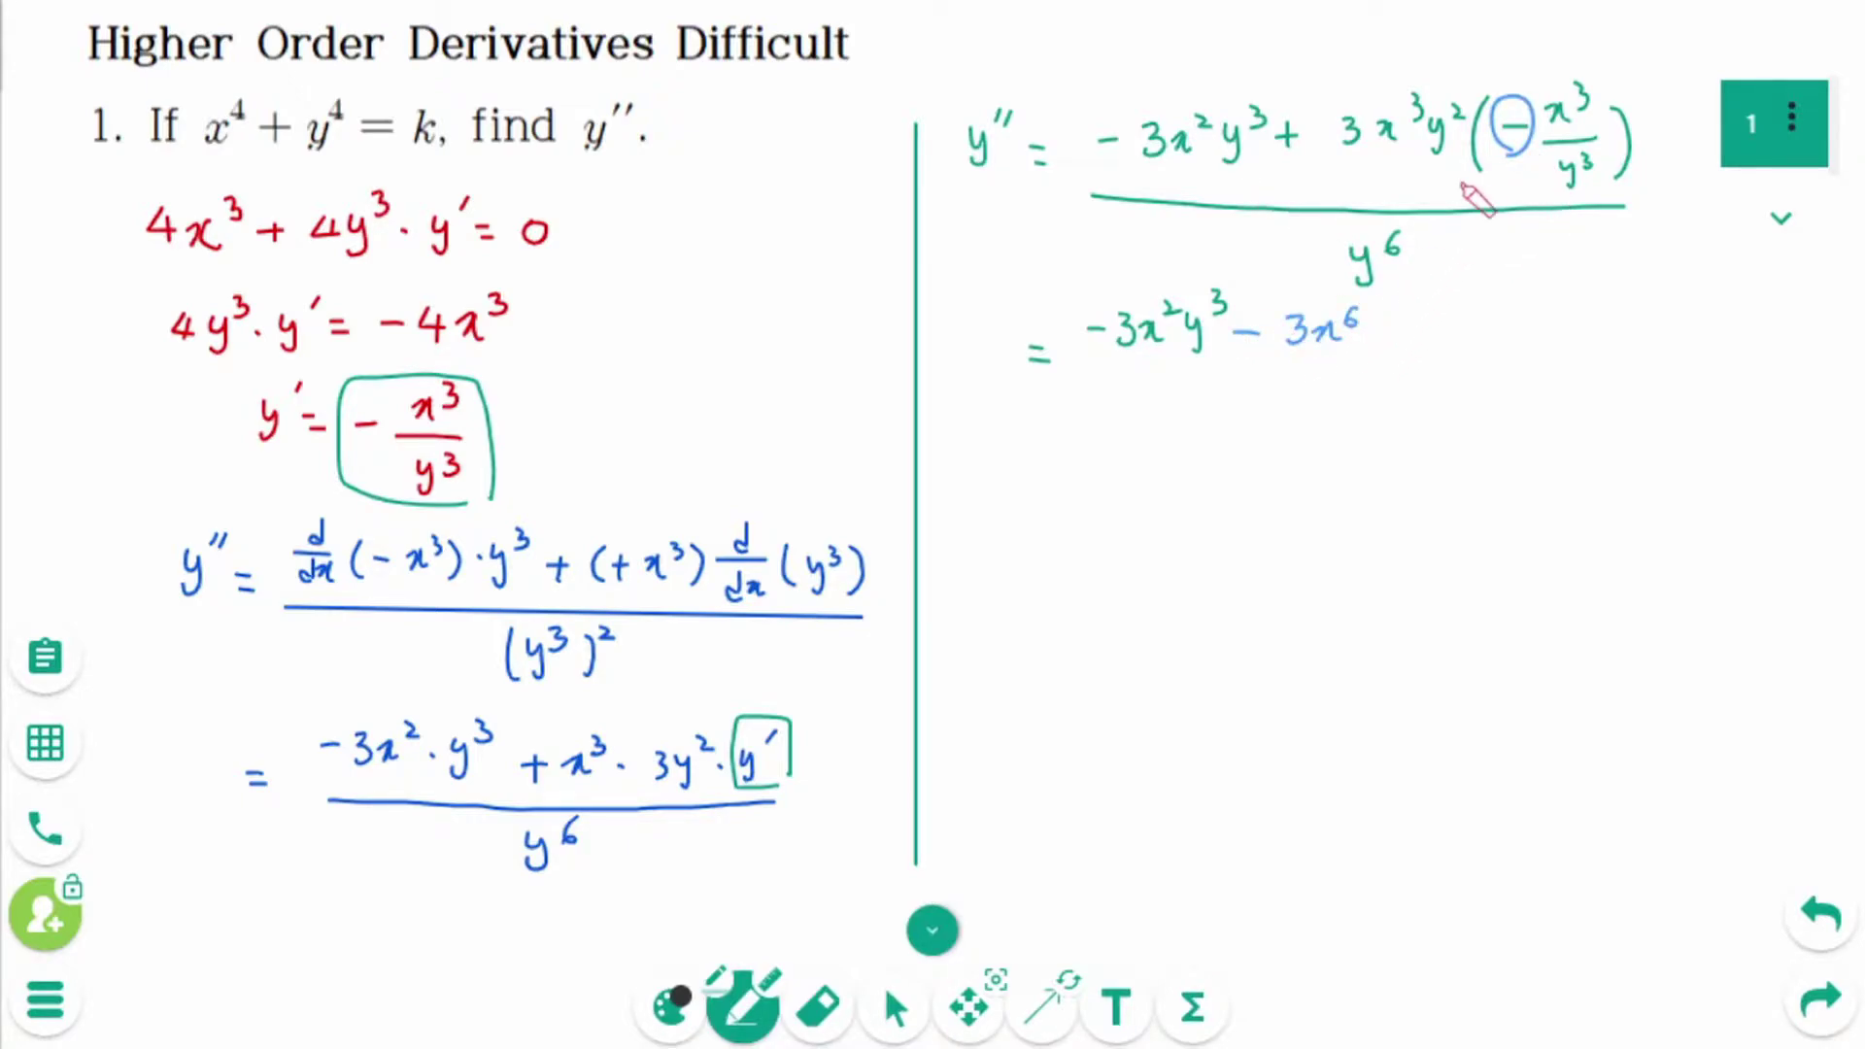
drag(1472, 92, 1418, 149)
mouse_move(1598, 153)
mouse_down()
mouse_move(1583, 176)
mouse_move(1601, 172)
mouse_up()
mouse_move(1284, 348)
mouse_down()
mouse_move(1345, 356)
mouse_move(1323, 394)
mouse_up()
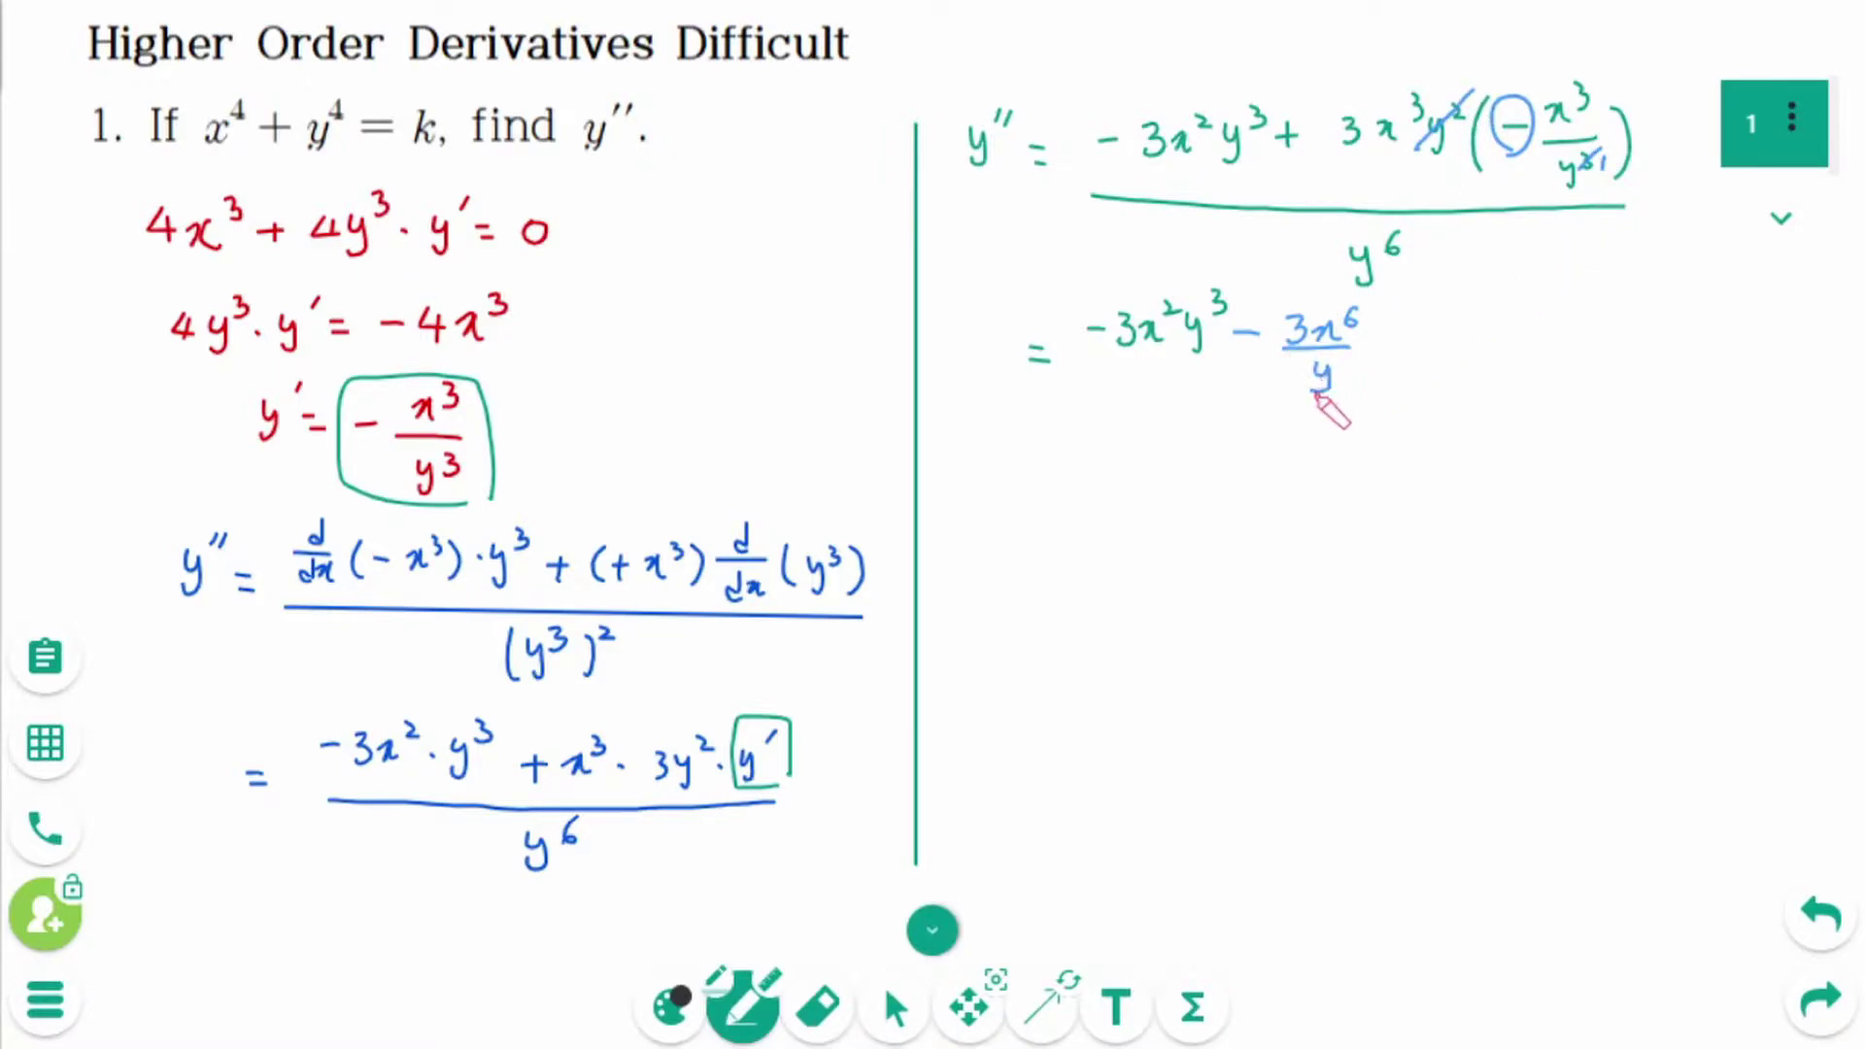
drag(1081, 391, 1370, 400)
mouse_move(1222, 421)
mouse_down()
mouse_move(1233, 457)
mouse_move(1269, 433)
mouse_up()
mouse_move(1460, 359)
mouse_down()
mouse_move(1493, 403)
mouse_move(1468, 447)
mouse_up()
drag(1023, 529, 1047, 530)
drag(1023, 545, 1049, 544)
mouse_move(1206, 262)
mouse_down()
mouse_move(1452, 335)
mouse_move(1219, 279)
mouse_up()
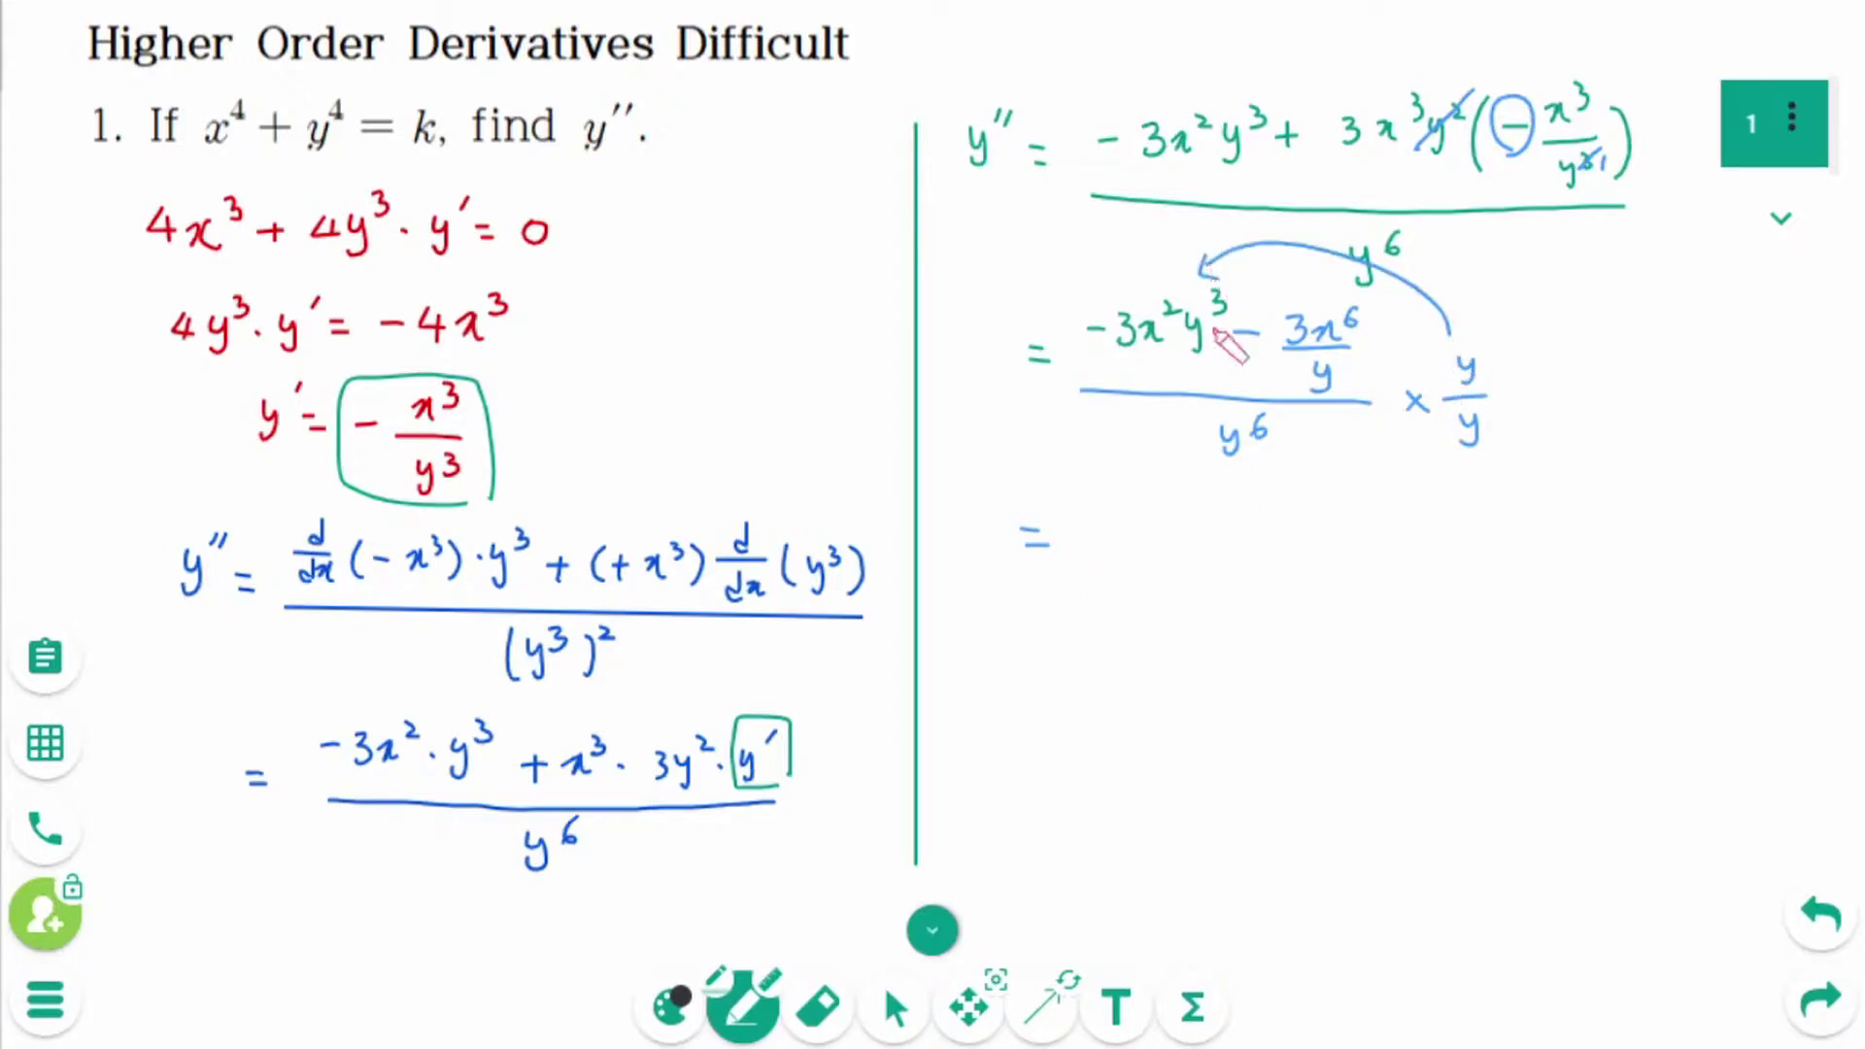
Write the next line as (−3x²y⁴ − 3x⁶)/y⁷
mouse_move(1132, 520)
mouse_down()
mouse_move(1164, 544)
mouse_move(1185, 520)
mouse_move(1204, 550)
mouse_move(1229, 516)
mouse_move(1356, 529)
mouse_up()
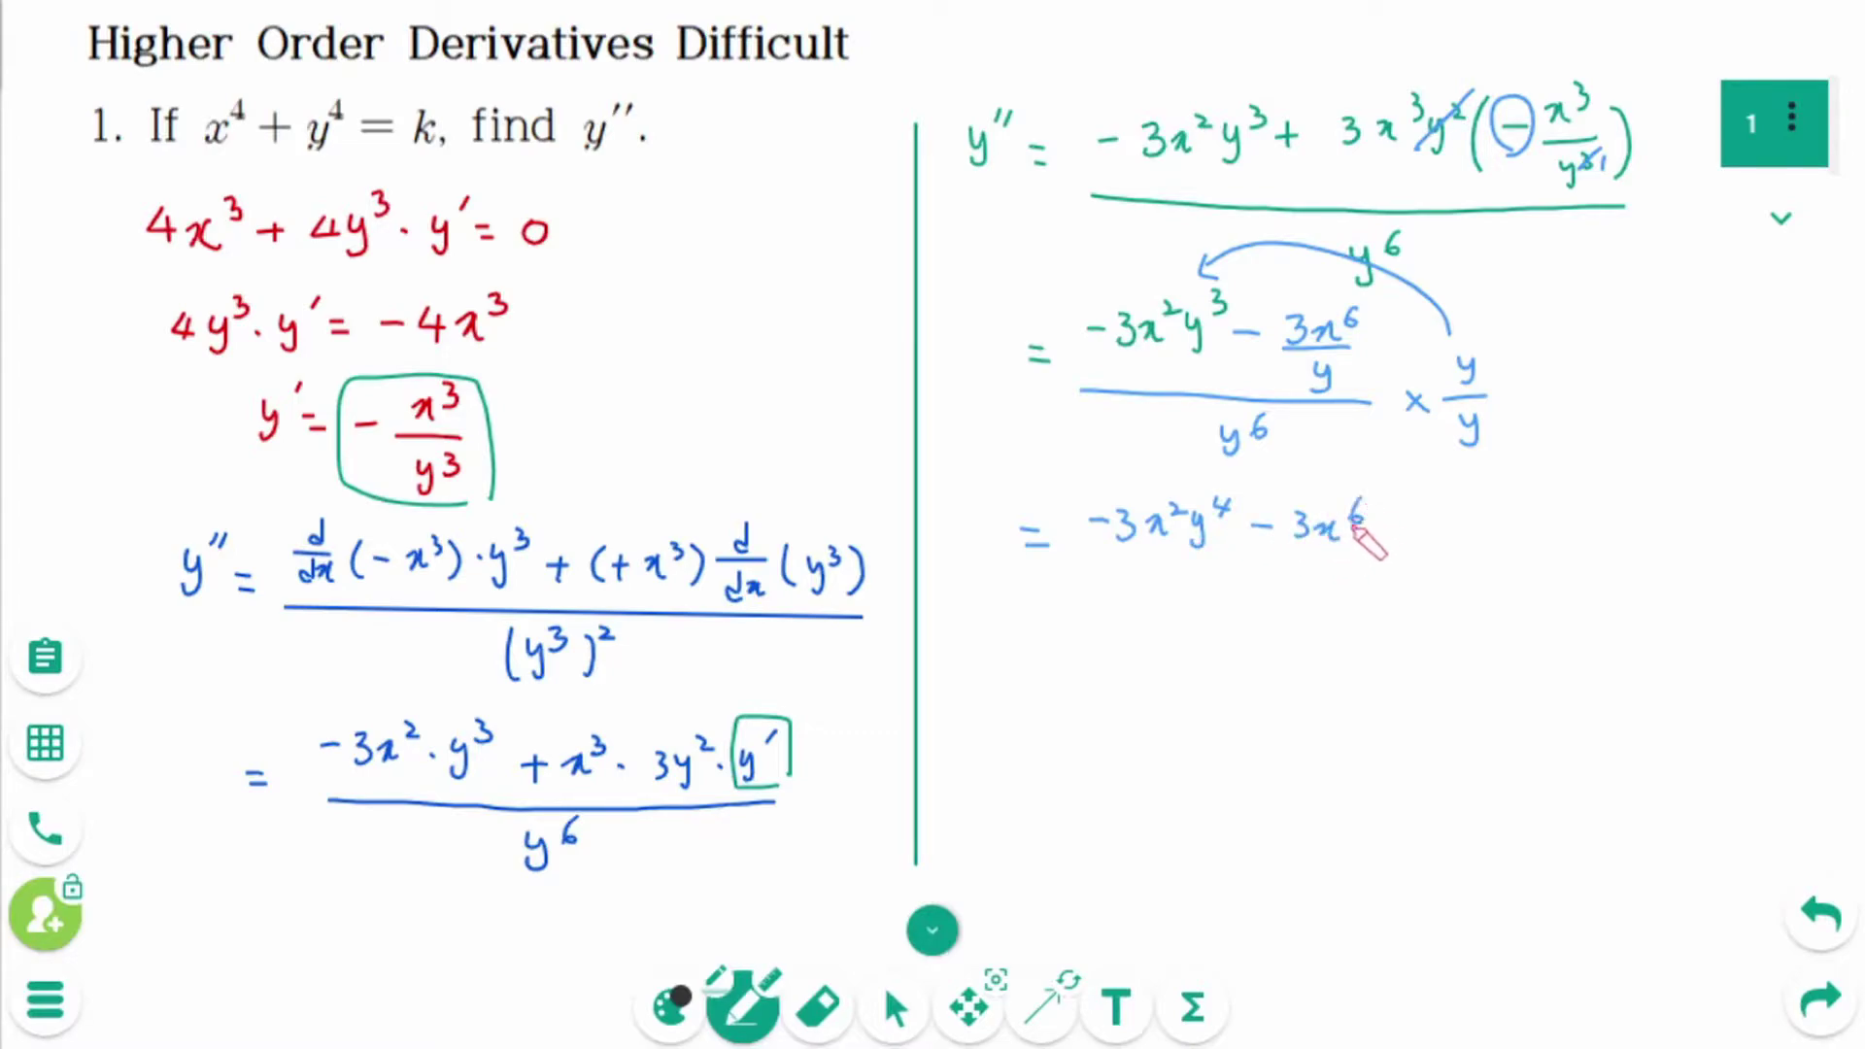
drag(1078, 564, 1379, 568)
mouse_move(1221, 597)
mouse_down()
mouse_move(1227, 631)
mouse_move(1259, 610)
mouse_up()
drag(1447, 335, 1370, 311)
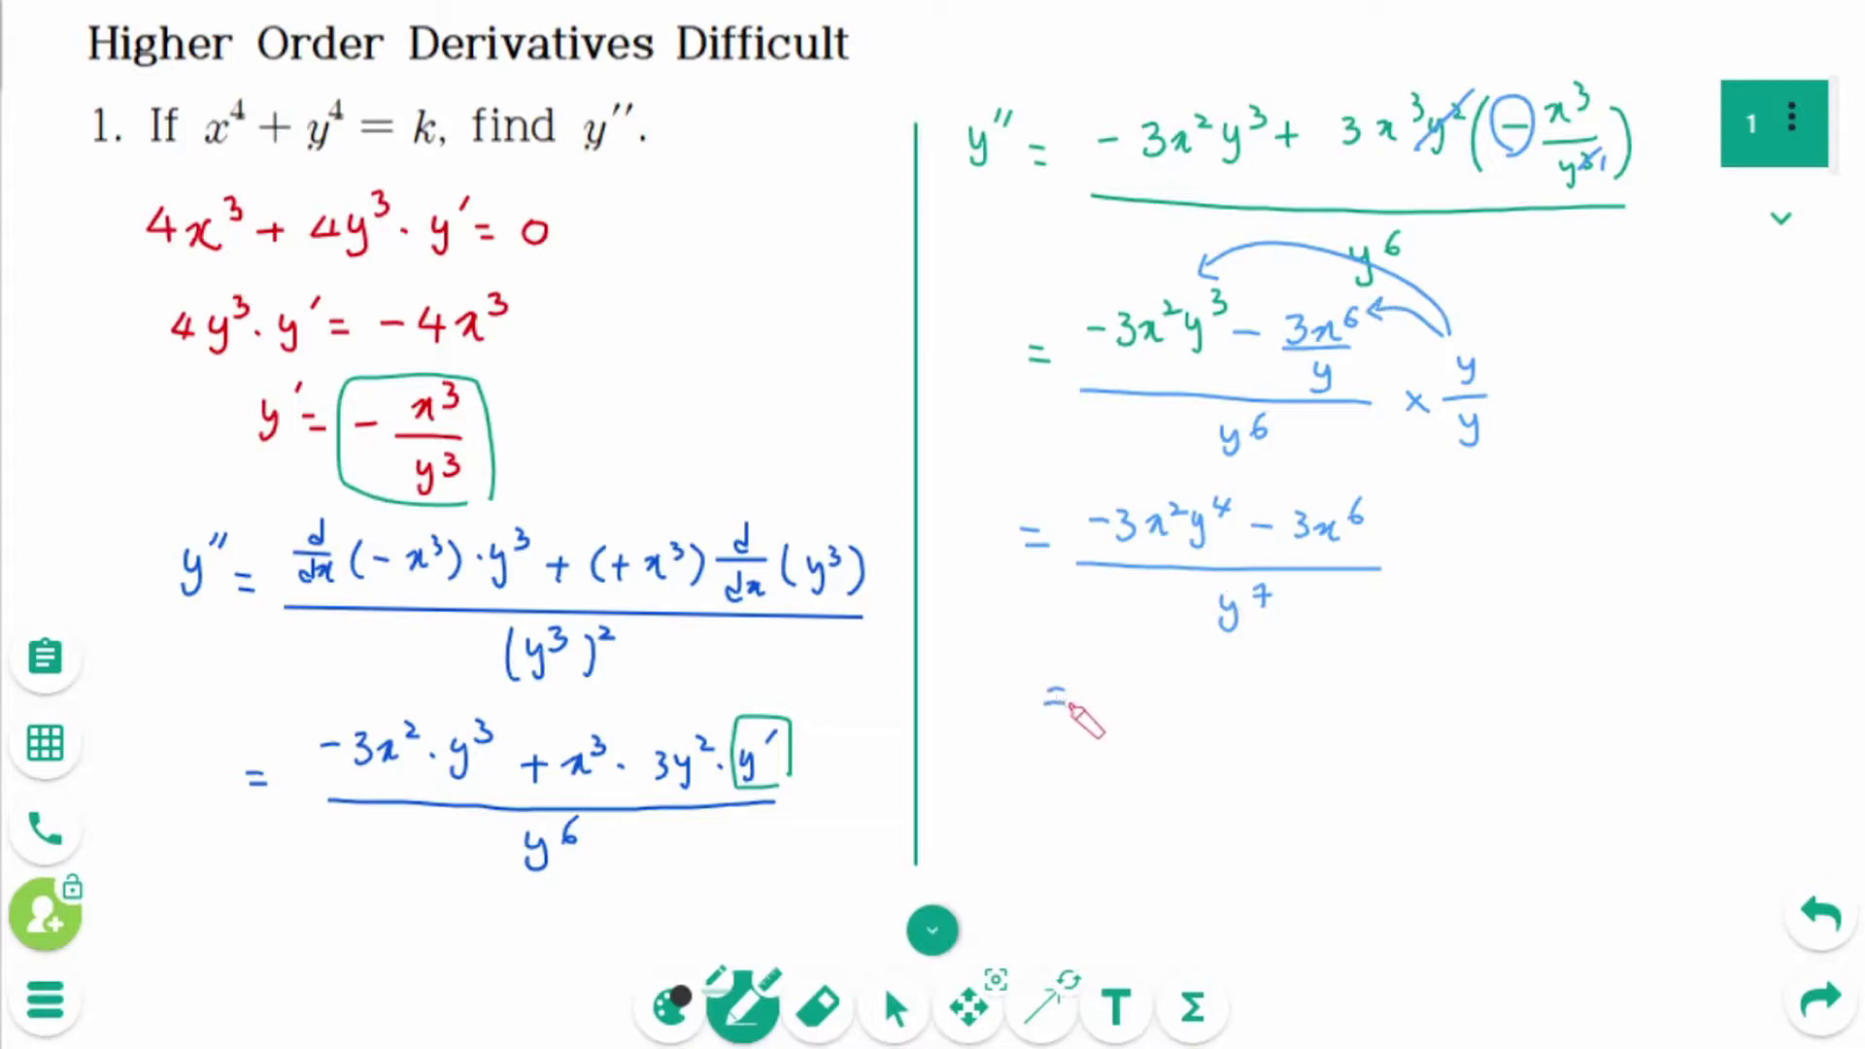
Factor the numerator to −3x²(y⁴+x⁴)/y⁷
mouse_move(1098, 666)
mouse_down()
mouse_move(1134, 670)
mouse_move(1132, 687)
mouse_move(1205, 670)
mouse_up()
mouse_move(1221, 668)
mouse_down()
mouse_move(1219, 701)
mouse_move(1260, 709)
mouse_up()
drag(1284, 666, 1416, 709)
drag(1099, 724, 1423, 727)
drag(1255, 755, 1262, 777)
mouse_move(1274, 754)
mouse_down()
mouse_move(1262, 791)
mouse_move(1295, 769)
mouse_up()
Box y⁴+x⁴, underline the given x⁴+y⁴=k, and write the result −3x²k/y⁷
drag(1124, 861, 1308, 841)
drag(1231, 649, 1426, 721)
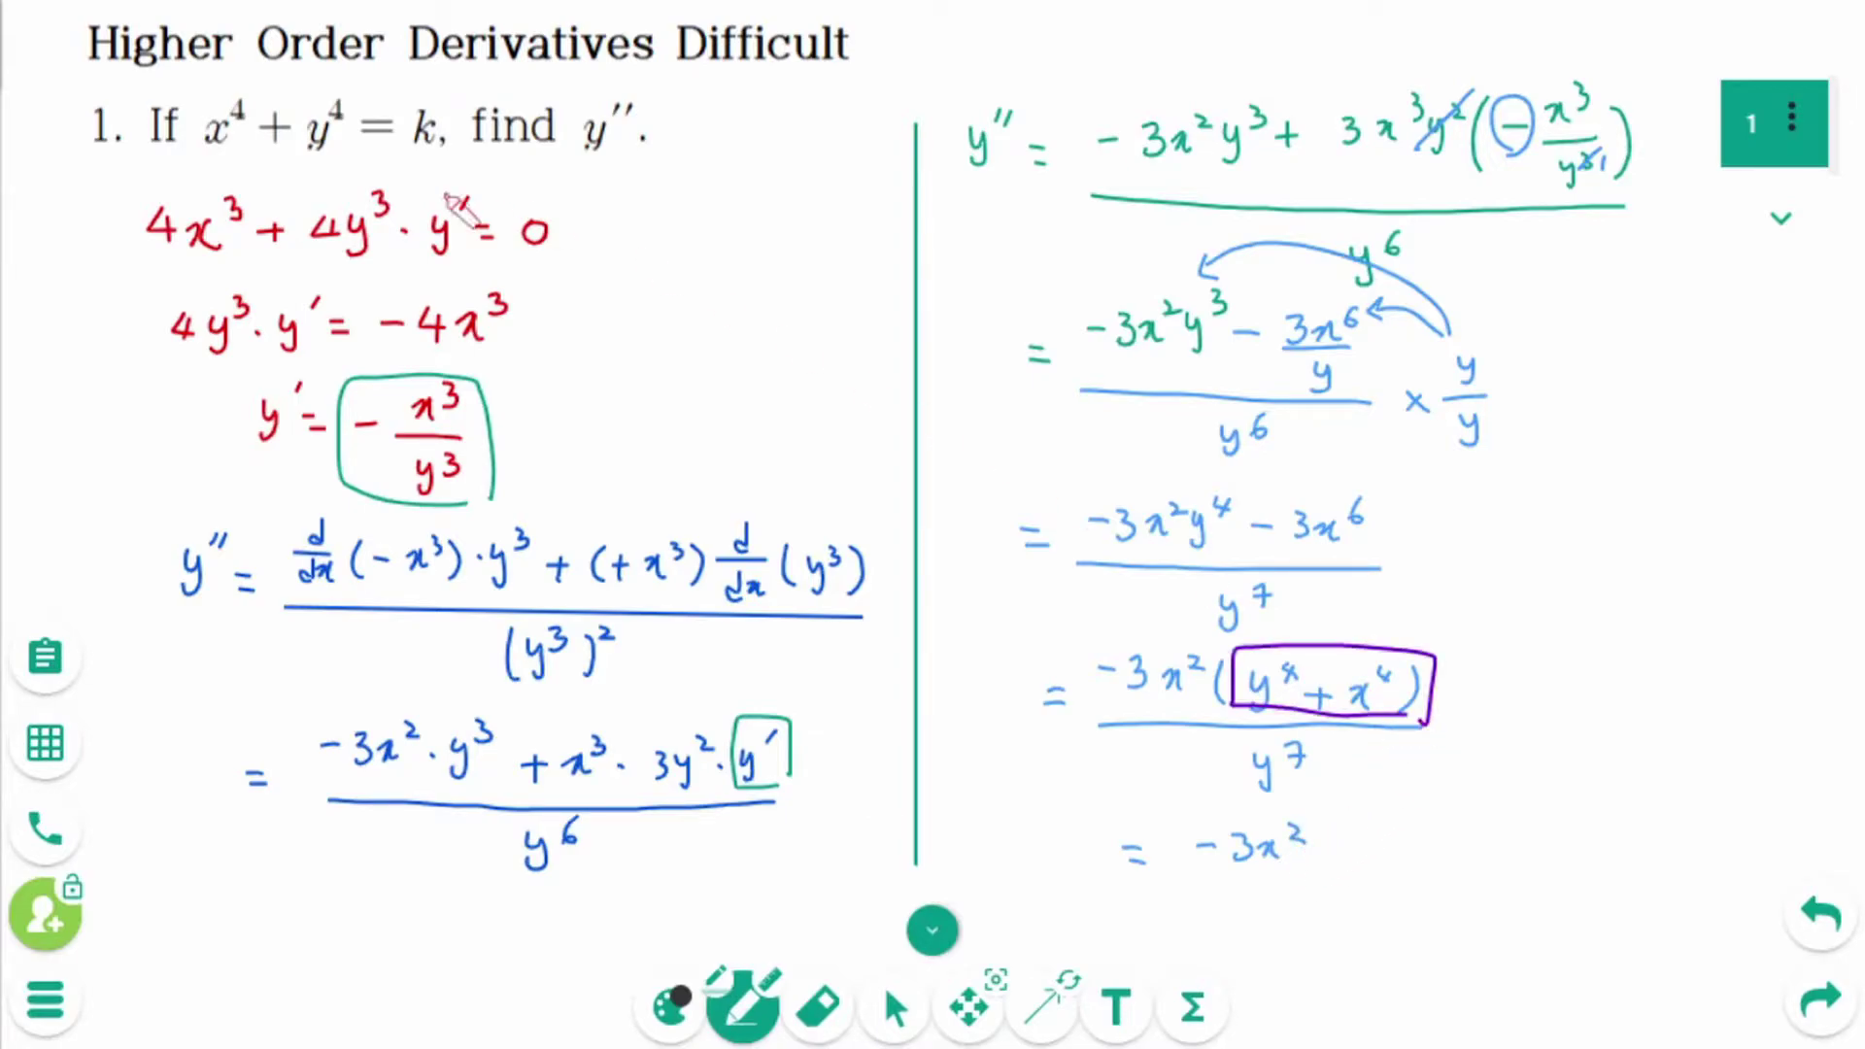
drag(229, 153, 457, 157)
mouse_move(1330, 822)
mouse_down()
mouse_move(1331, 859)
mouse_move(1354, 857)
mouse_up()
mouse_move(1224, 875)
mouse_down()
mouse_move(1363, 874)
mouse_move(1287, 918)
mouse_move(1327, 905)
mouse_move(1315, 929)
mouse_up()
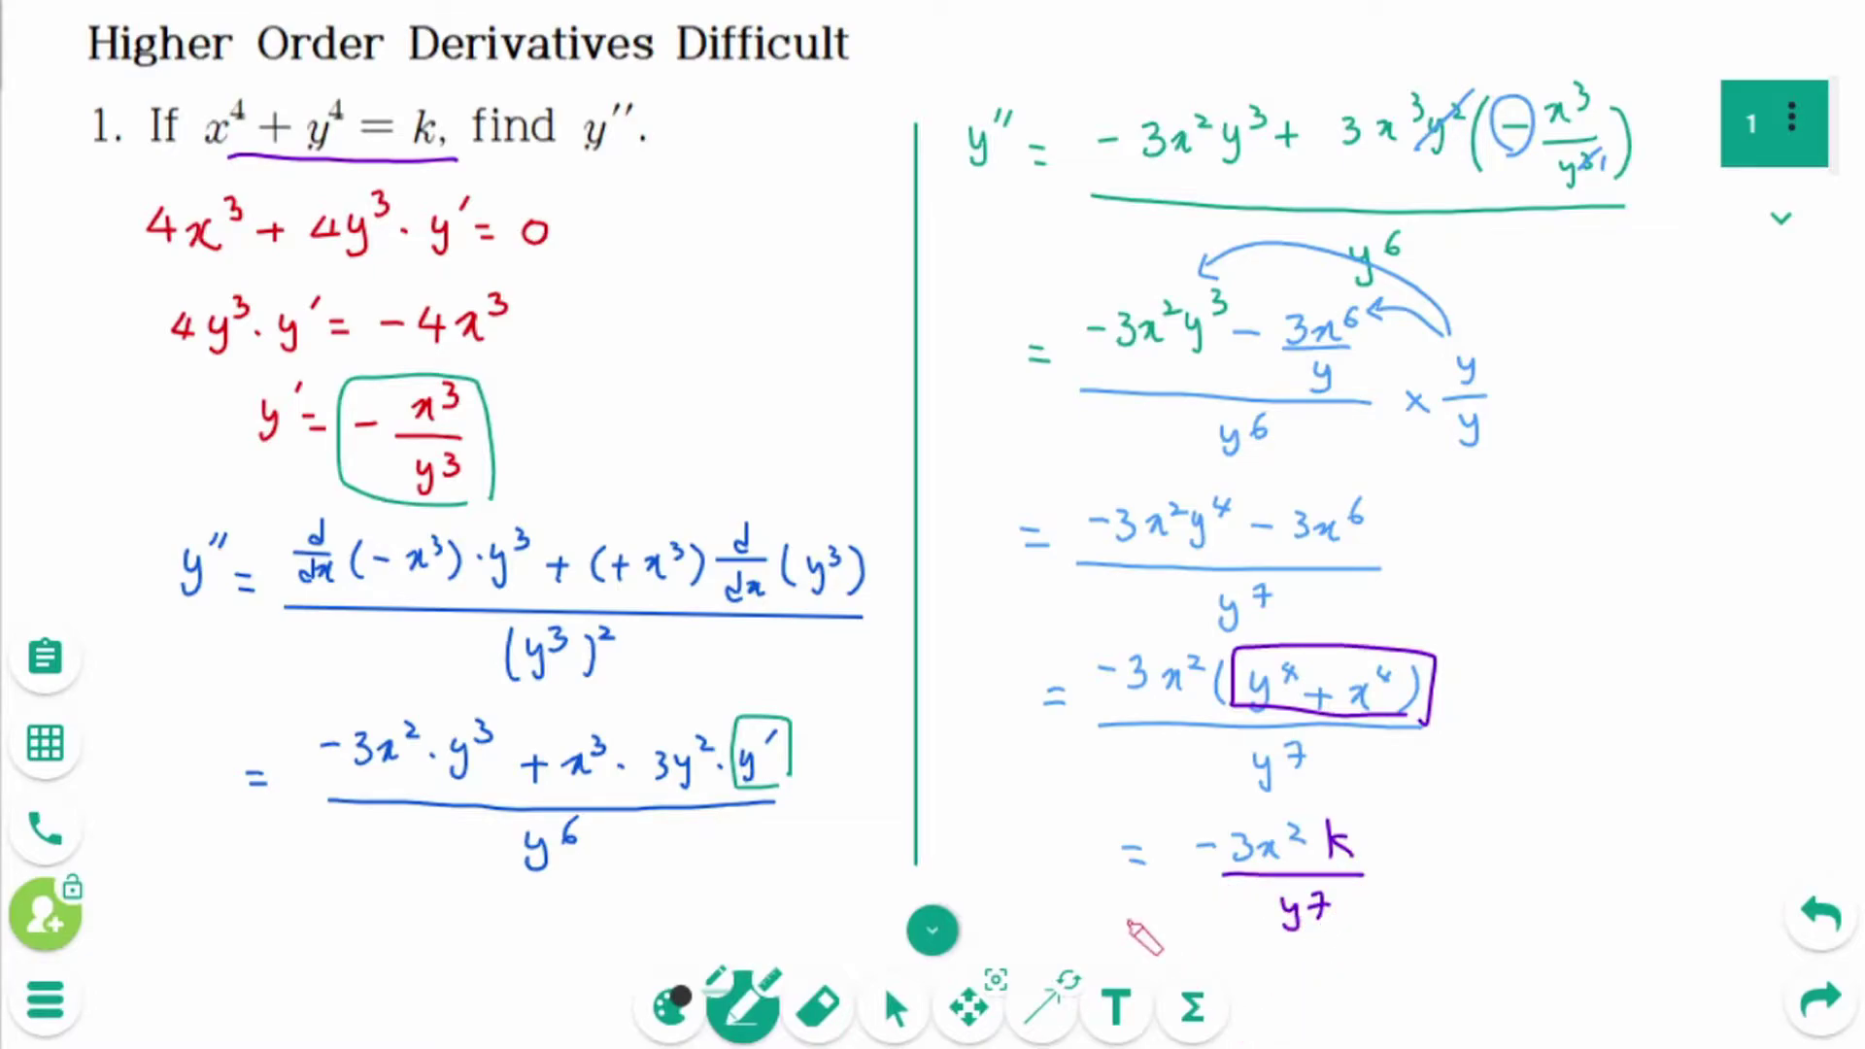
On page 2, write y′ = nxⁿ⁻¹ and y″ = n(n−1)xⁿ⁻² for y = xⁿ
key(Page_Down)
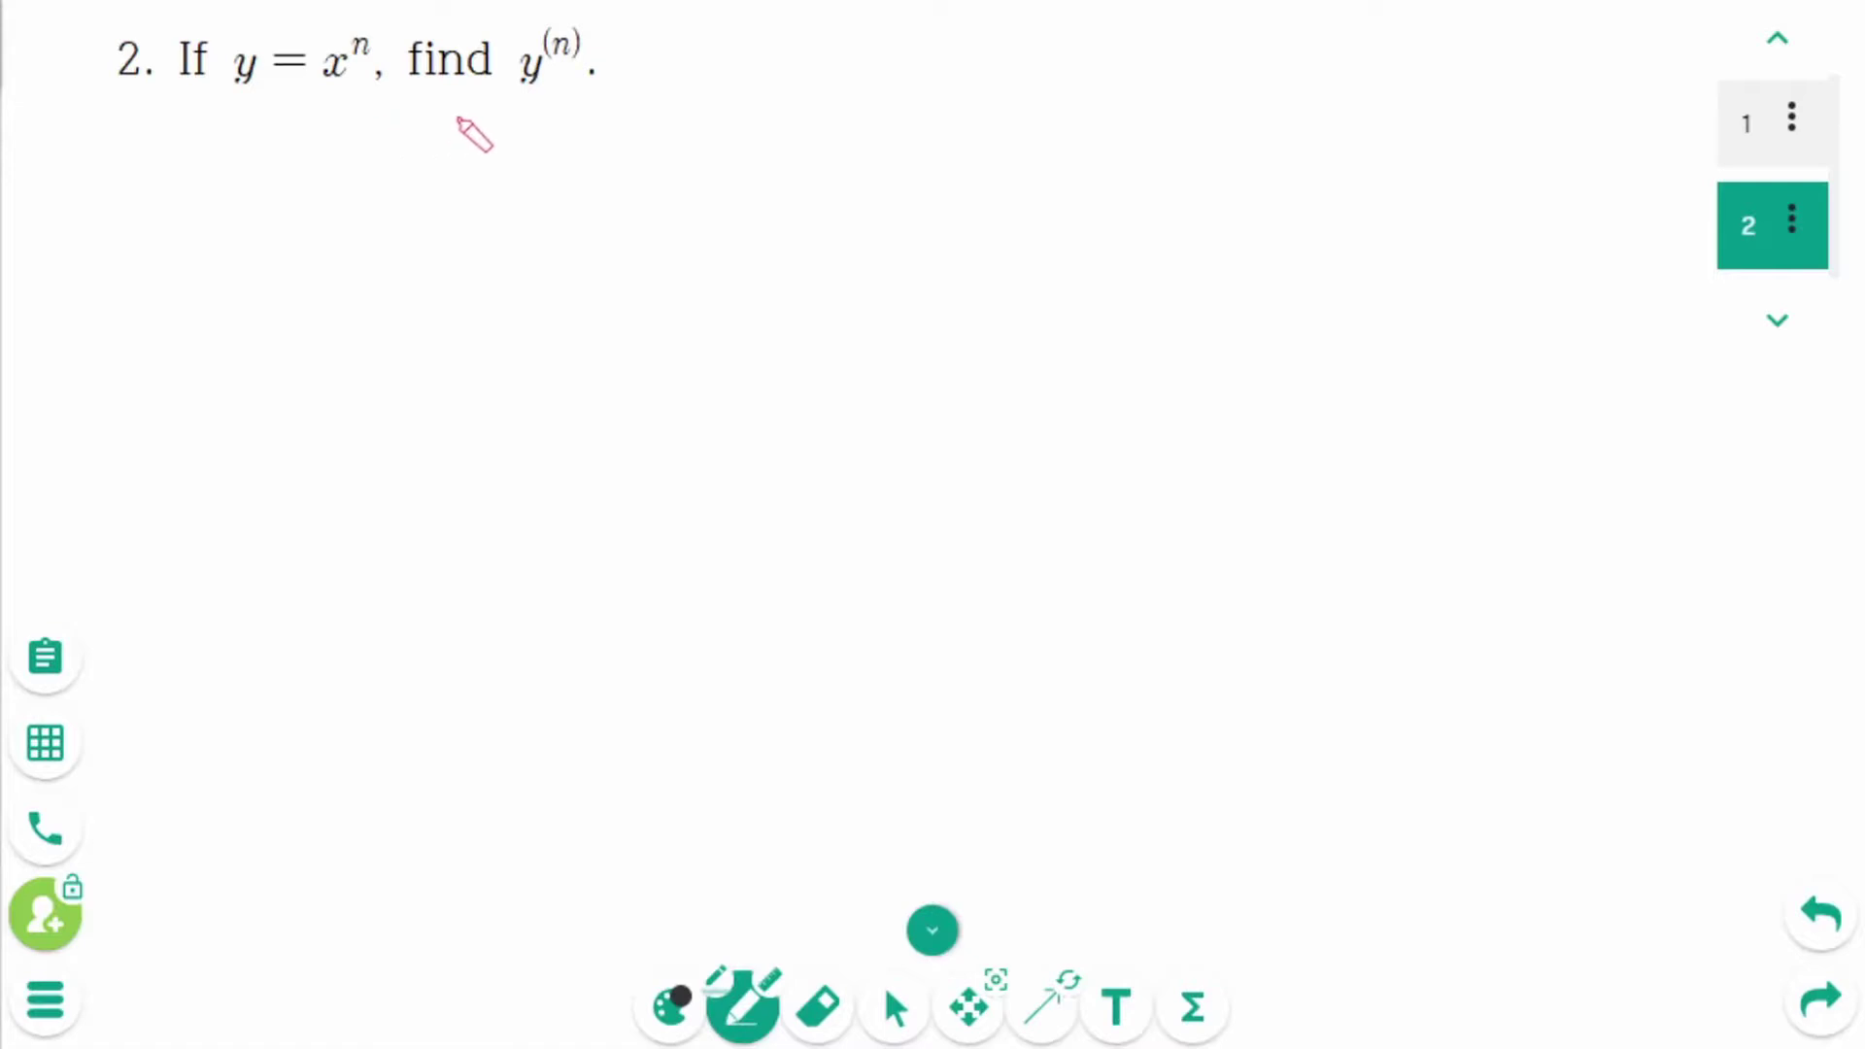
mouse_move(223, 159)
mouse_down()
mouse_move(226, 201)
mouse_move(259, 148)
mouse_move(427, 210)
mouse_move(463, 171)
mouse_up()
drag(467, 163, 491, 171)
mouse_move(226, 276)
mouse_down()
mouse_move(234, 315)
mouse_move(257, 274)
mouse_up()
mouse_move(272, 257)
mouse_down()
mouse_move(269, 273)
mouse_move(395, 309)
mouse_move(475, 296)
mouse_up()
mouse_move(486, 283)
mouse_down()
mouse_move(490, 309)
mouse_move(563, 305)
mouse_up()
mouse_move(575, 279)
mouse_down()
mouse_move(547, 307)
mouse_move(611, 269)
mouse_up()
drag(622, 260, 672, 270)
Write y‴ = n(n−1)(n−2)xⁿ⁻³ and y⁽⁴⁾ = n(n−1)(n−2)(n−3)xⁿ⁻⁴
mouse_move(256, 377)
mouse_down()
mouse_move(314, 413)
mouse_move(457, 421)
mouse_up()
mouse_move(474, 412)
mouse_down()
mouse_move(735, 415)
mouse_move(769, 370)
mouse_up()
drag(776, 360, 808, 369)
mouse_move(219, 513)
mouse_down()
mouse_move(227, 557)
mouse_move(332, 529)
mouse_up()
drag(312, 542, 408, 543)
mouse_move(433, 521)
mouse_down()
mouse_move(430, 546)
mouse_move(480, 542)
mouse_up()
drag(489, 533, 503, 533)
drag(514, 525, 623, 539)
drag(633, 529, 673, 537)
mouse_move(685, 515)
mouse_down()
mouse_move(689, 539)
mouse_move(796, 532)
mouse_up()
mouse_move(821, 502)
mouse_down()
mouse_move(825, 531)
mouse_move(863, 532)
mouse_up()
drag(884, 505, 874, 534)
drag(950, 462, 952, 494)
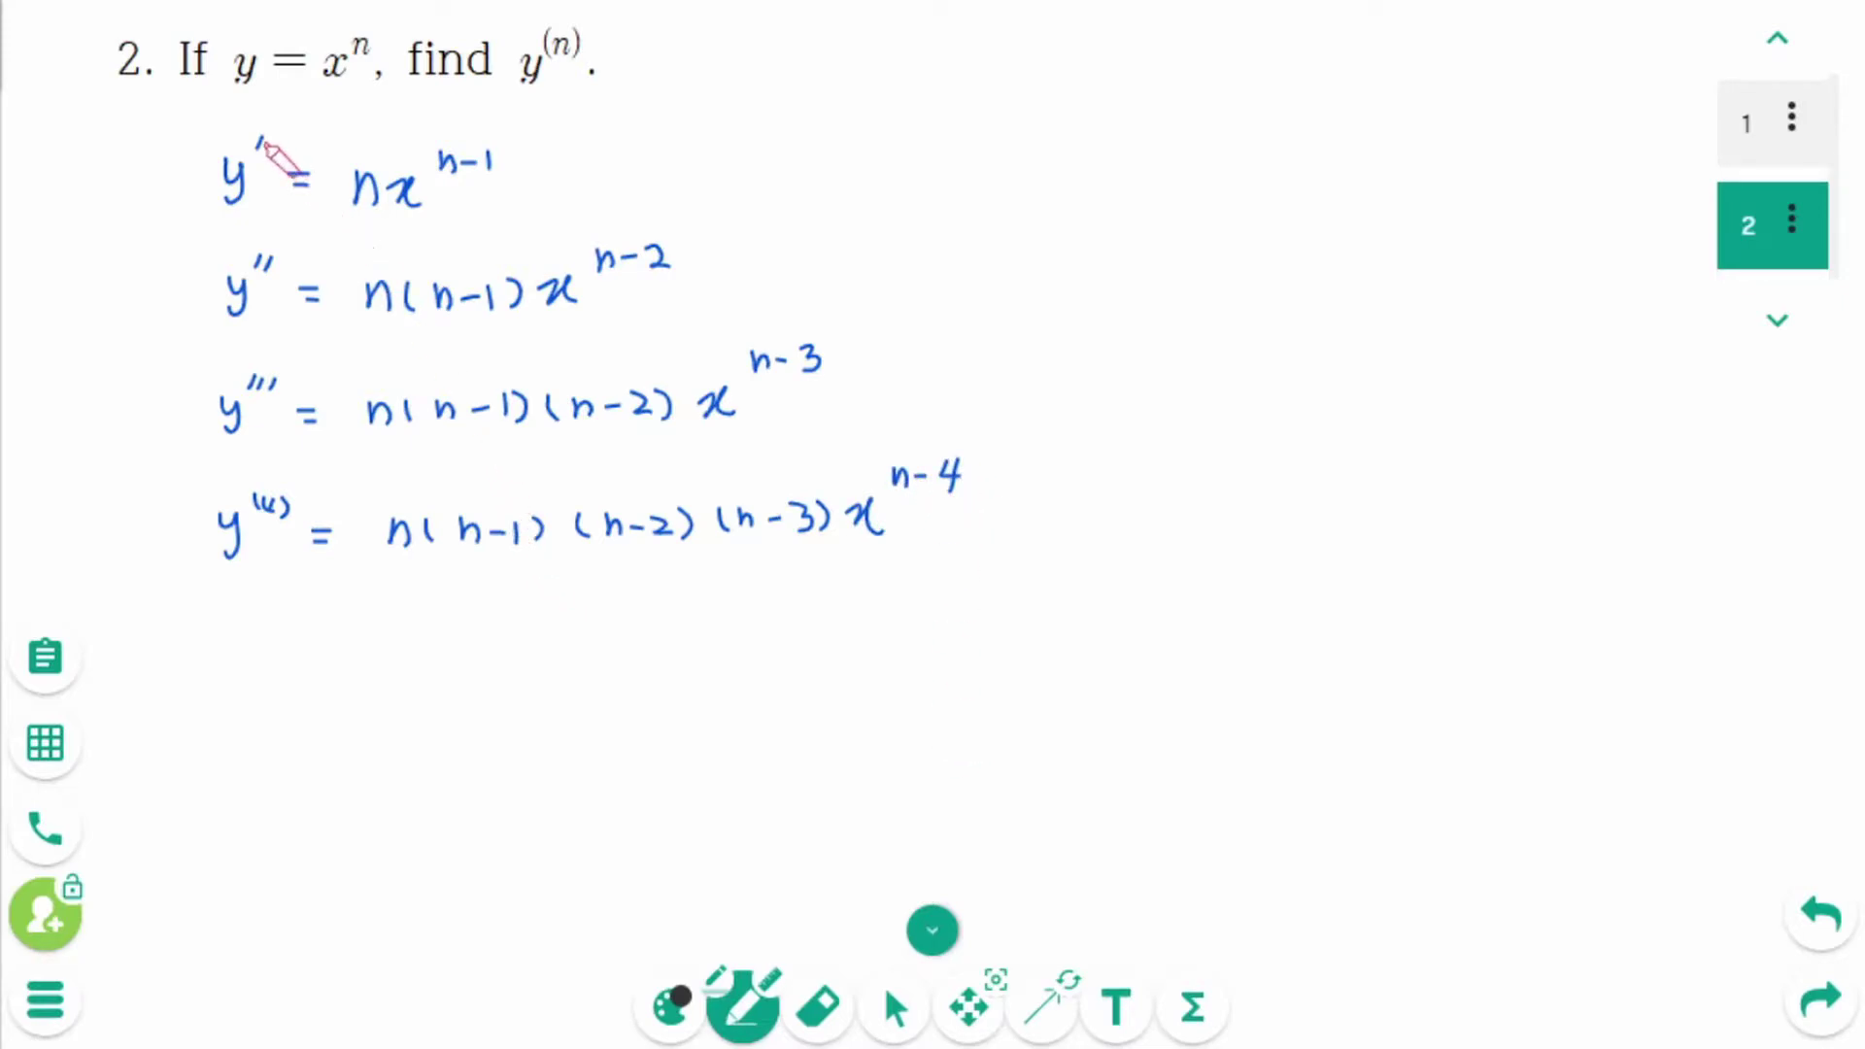
In green, circle each derivative's primes and the subtracted −1, −2, −3 terms
drag(344, 224, 394, 221)
drag(269, 255, 264, 249)
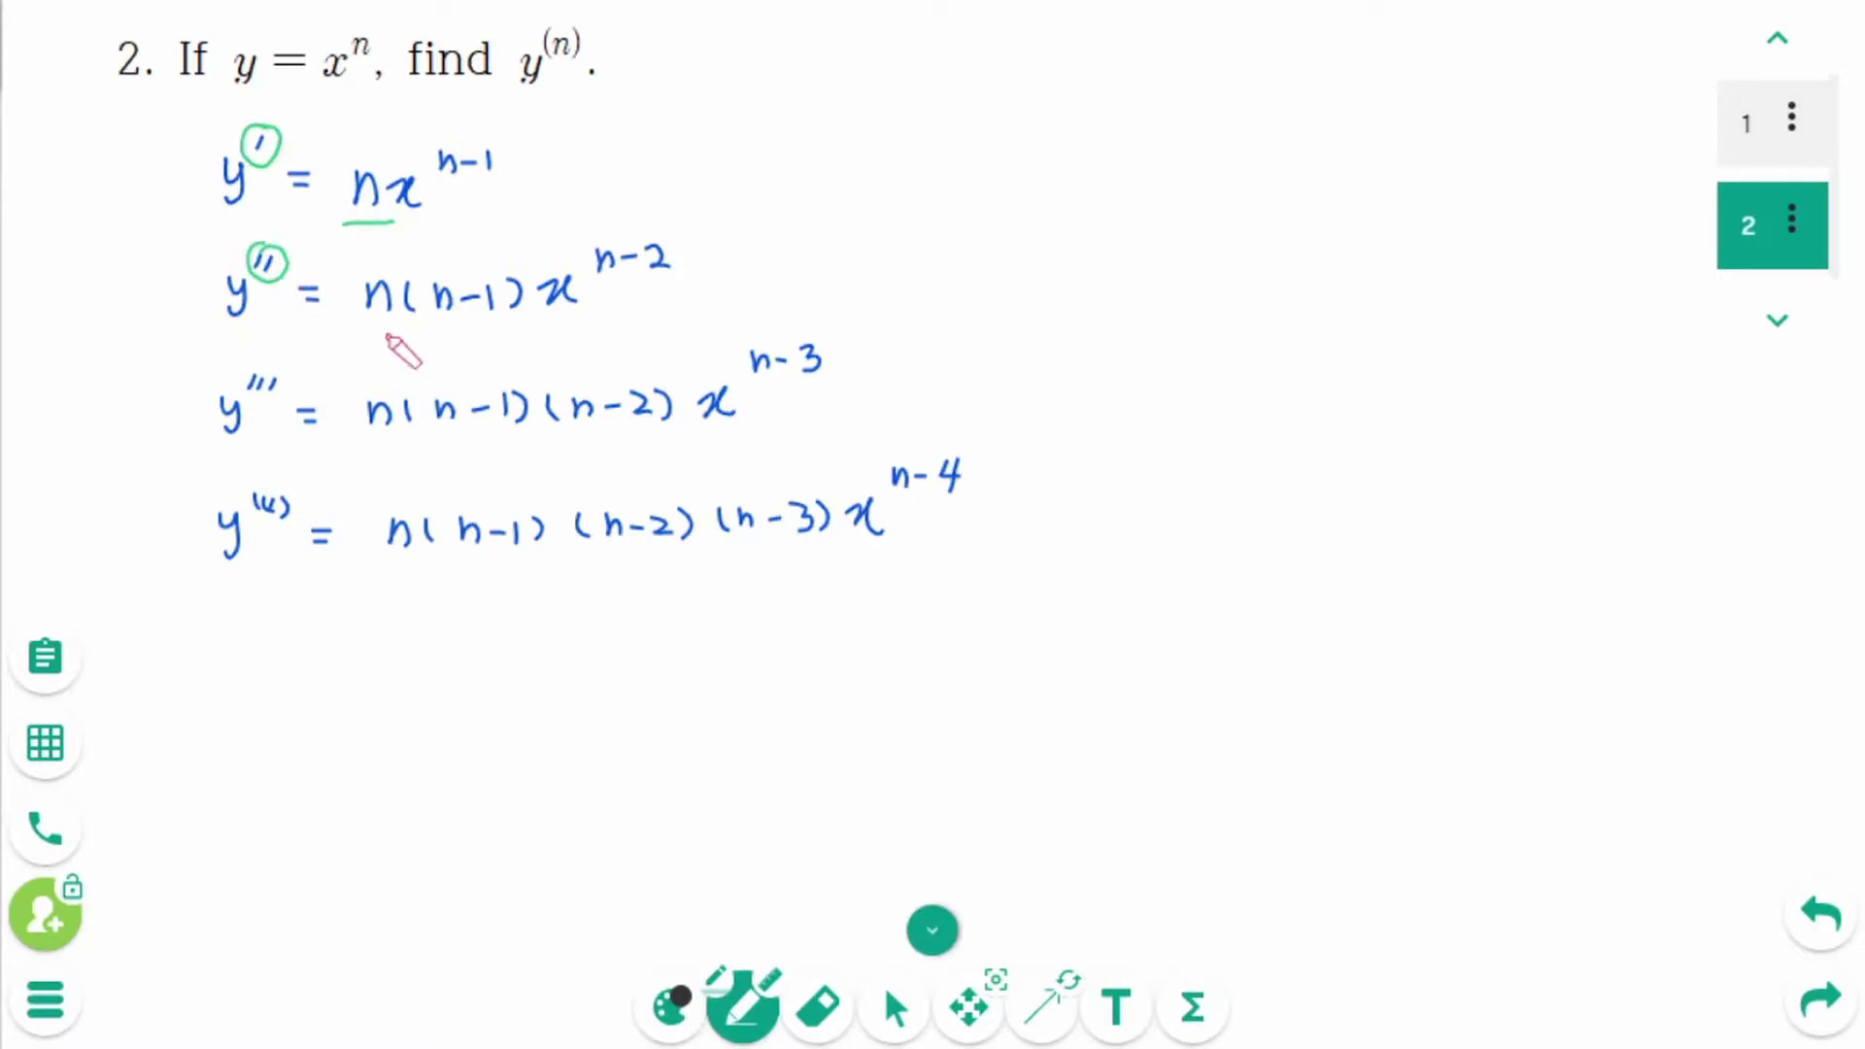
drag(509, 288, 505, 284)
drag(269, 370, 266, 367)
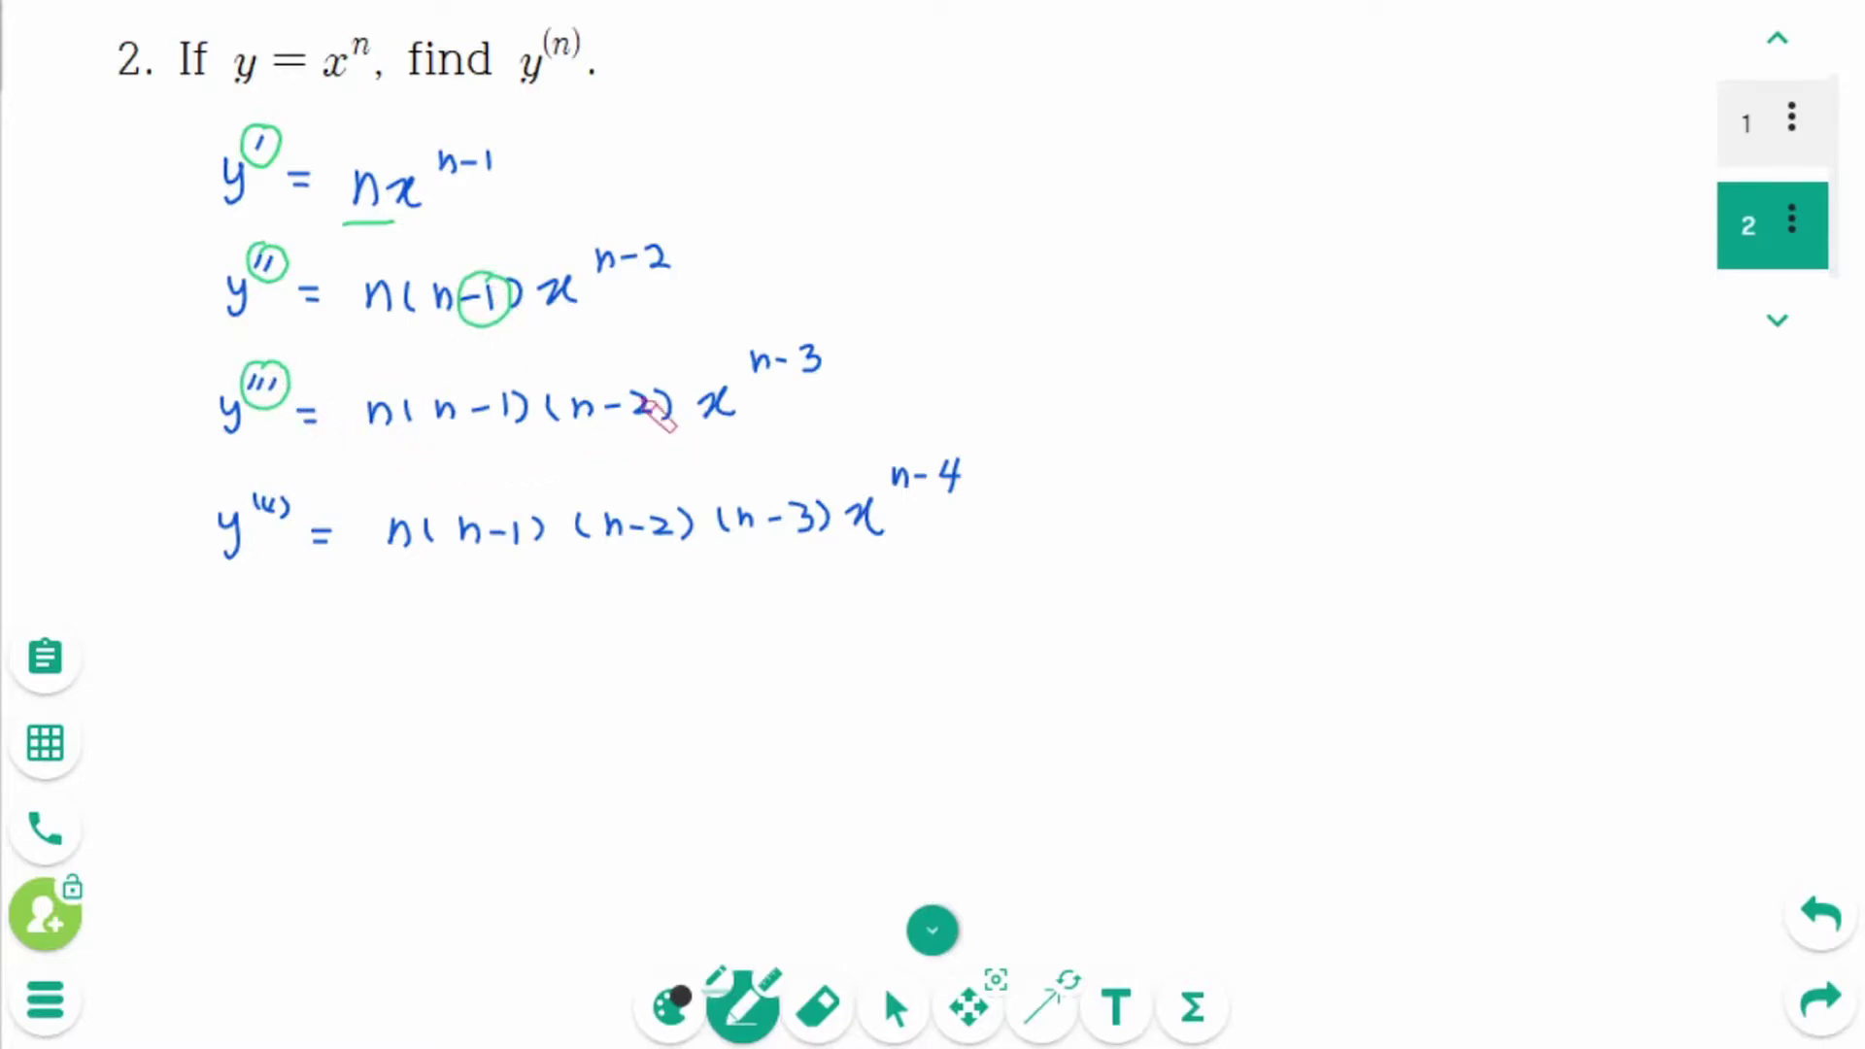
drag(639, 385, 635, 381)
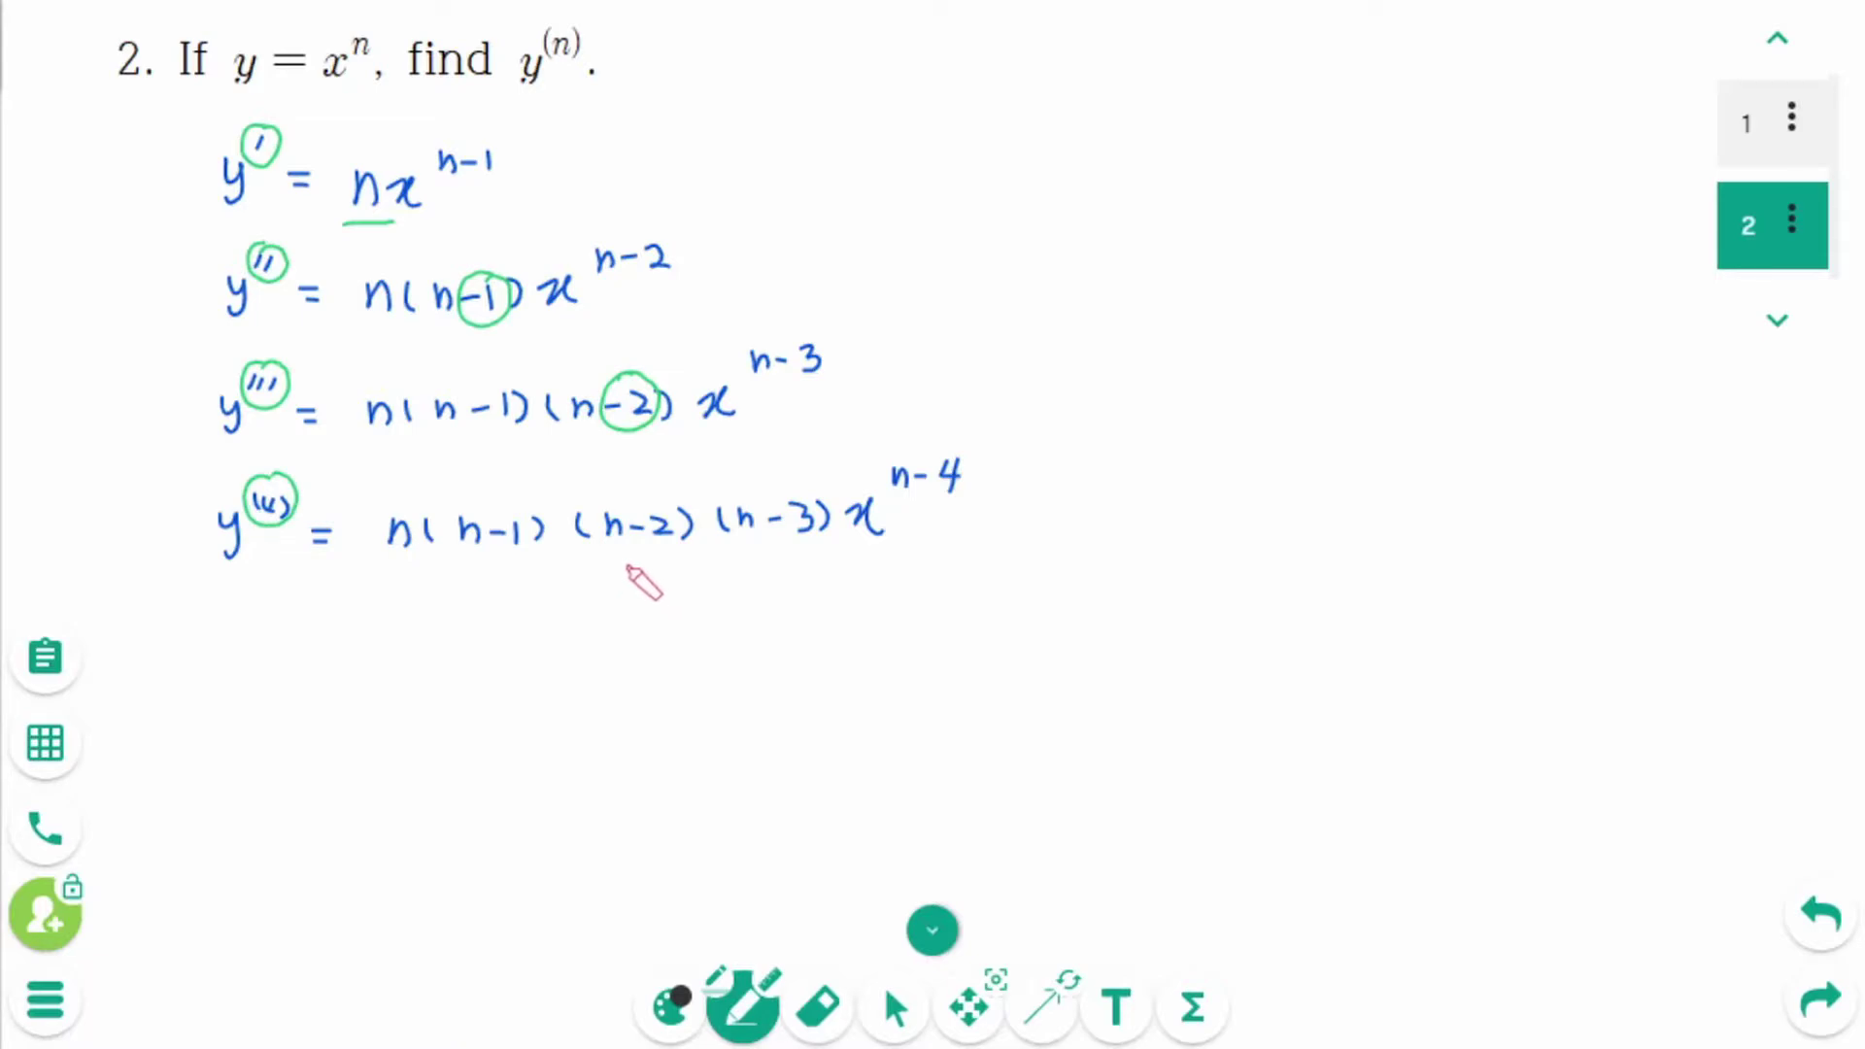
drag(794, 499, 796, 496)
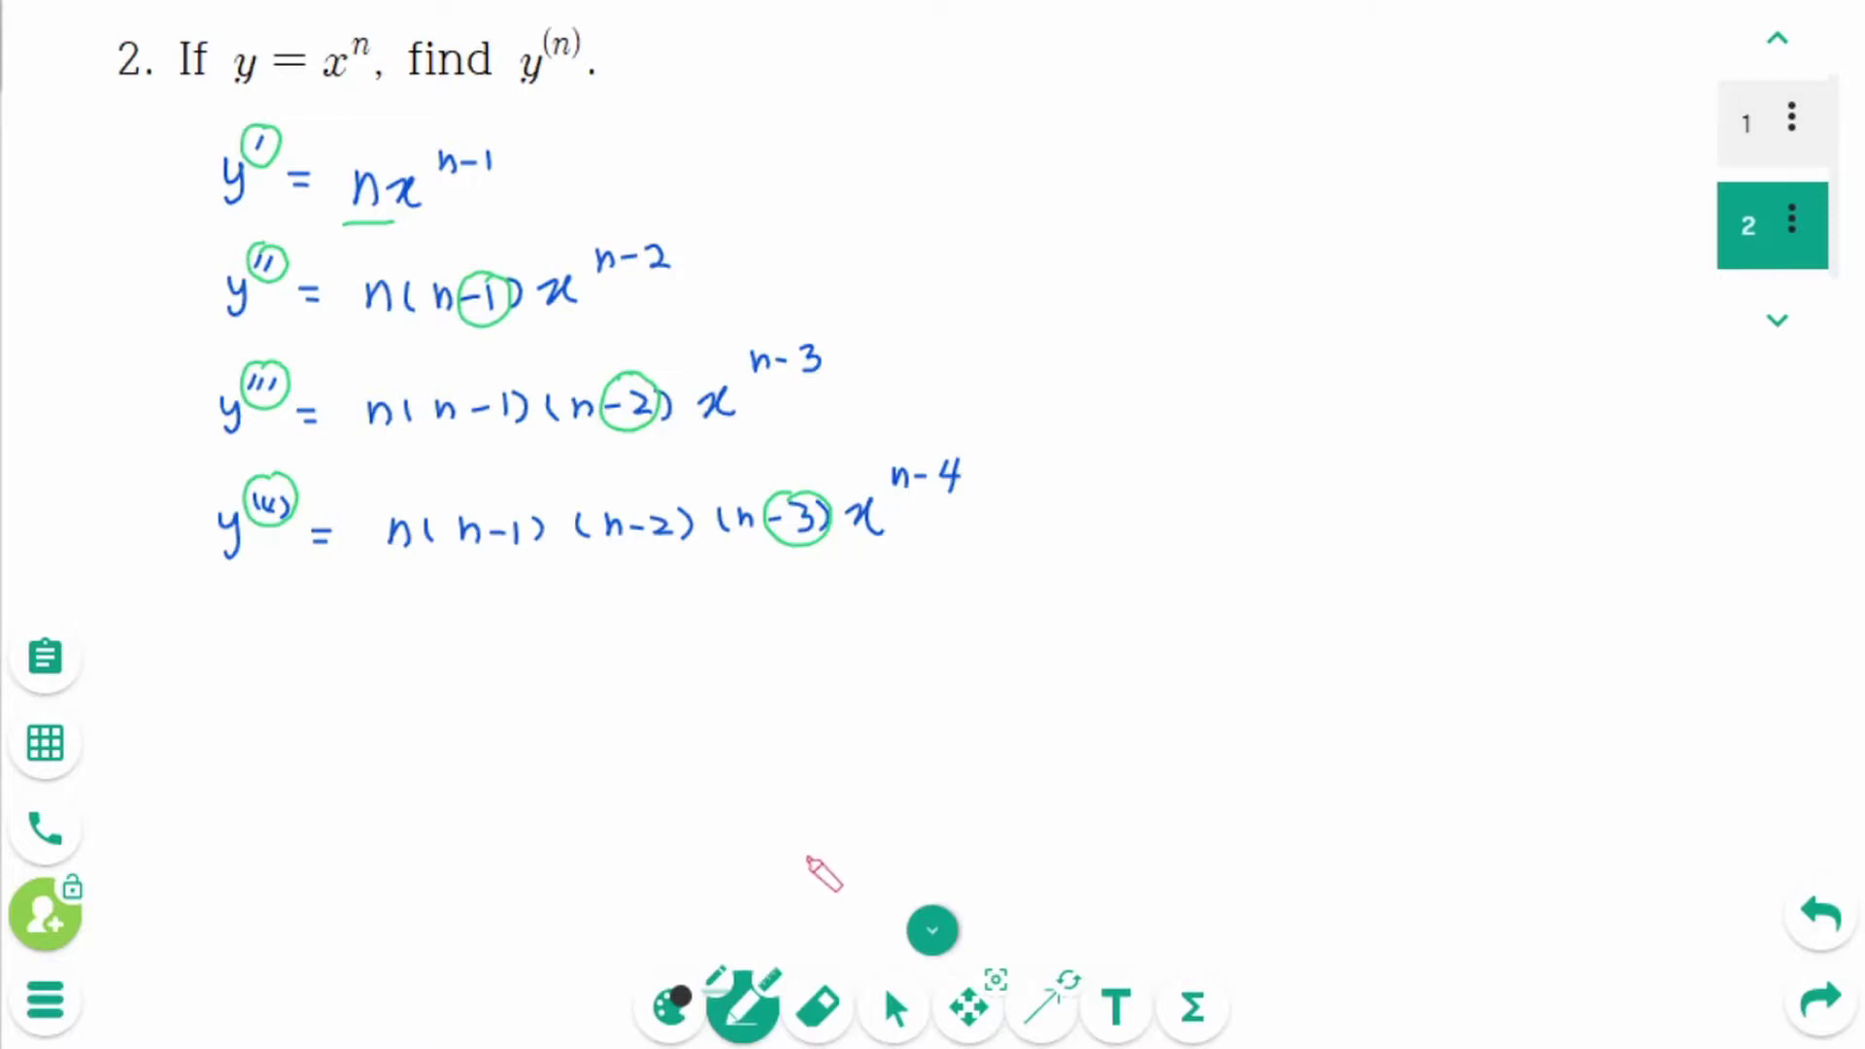
Draw a vertical ellipsis and begin the general line y⁽ⁿ⁾ = n(n−1)(n−2)
click(289, 618)
click(293, 640)
click(295, 656)
mouse_move(245, 691)
mouse_down()
mouse_move(247, 738)
mouse_move(305, 695)
mouse_up()
mouse_move(310, 682)
mouse_down()
mouse_move(347, 718)
mouse_move(473, 725)
mouse_up()
drag(476, 715, 502, 728)
mouse_move(515, 701)
mouse_down()
mouse_move(520, 729)
mouse_move(587, 724)
mouse_up()
drag(592, 714, 641, 719)
Finish the product with …[n−(n−1)] and circle the order n
click(677, 712)
click(696, 711)
click(716, 712)
mouse_move(778, 687)
mouse_down()
mouse_move(778, 715)
mouse_move(836, 719)
mouse_up()
drag(841, 707, 925, 714)
drag(929, 704, 955, 710)
drag(969, 692, 976, 732)
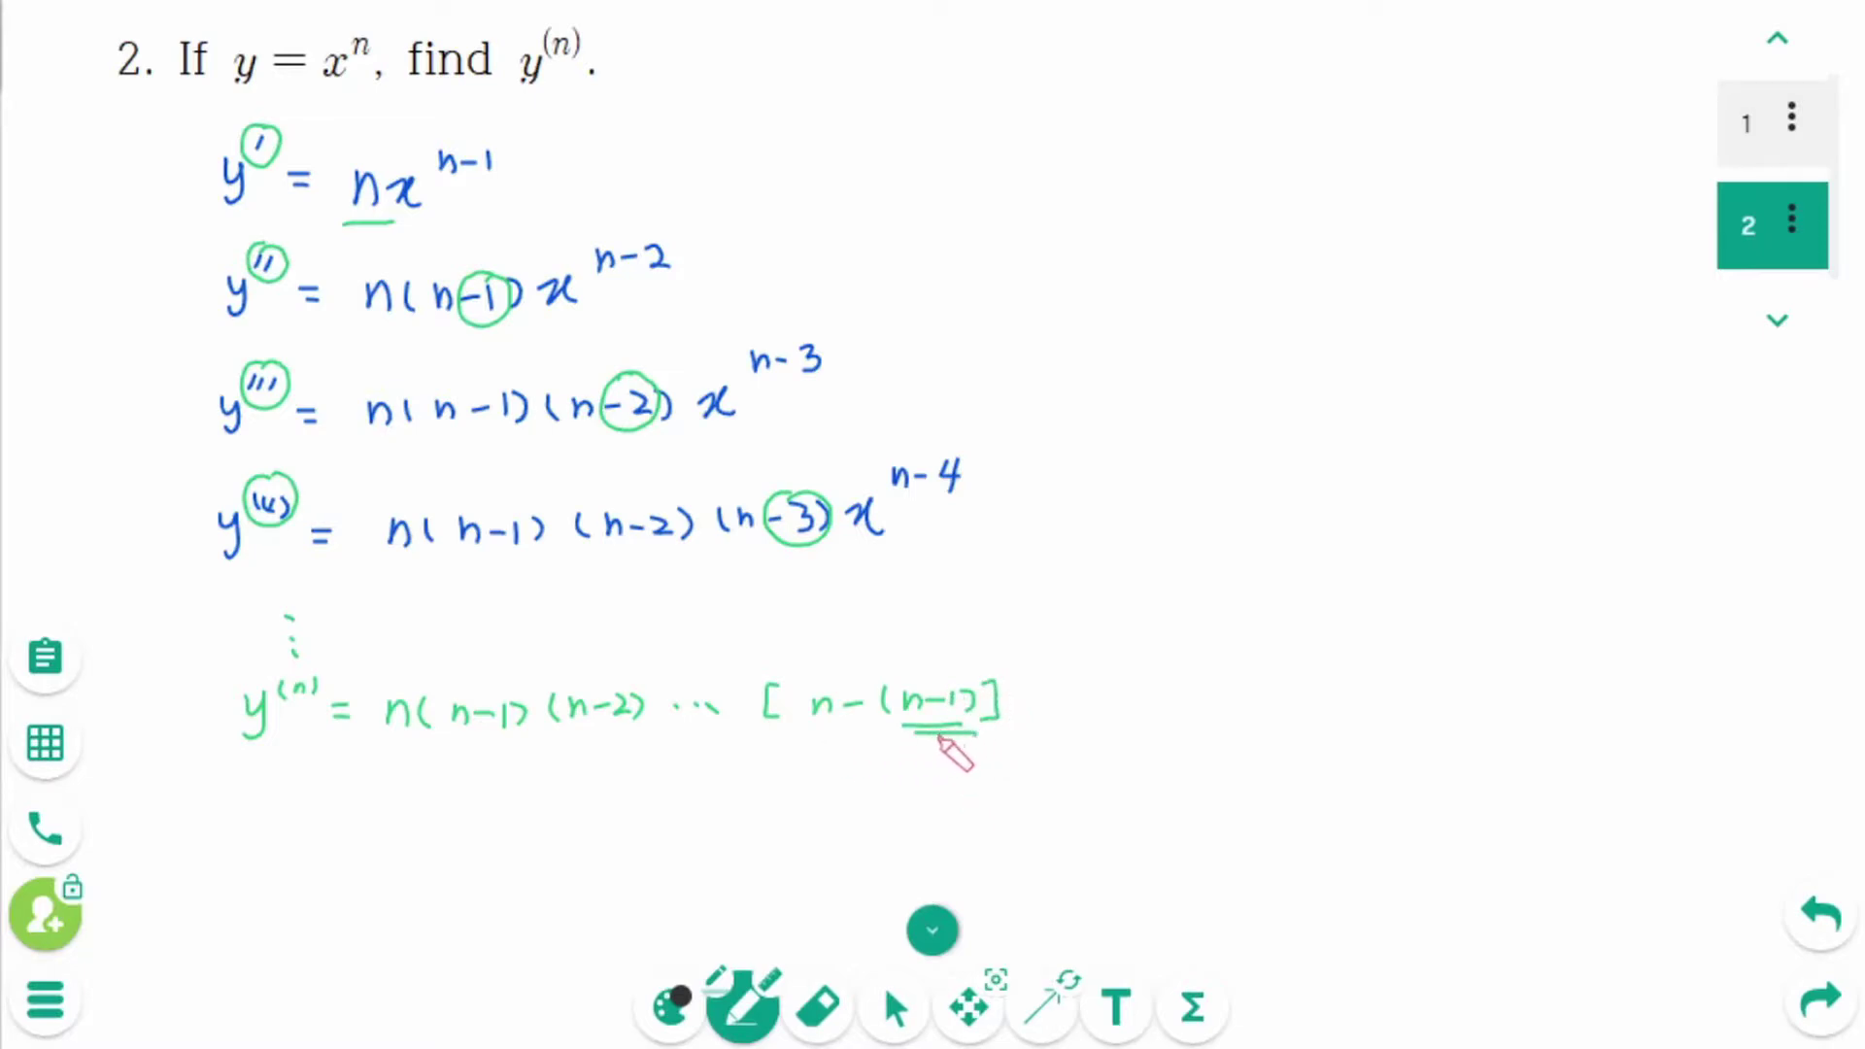
drag(335, 707, 333, 715)
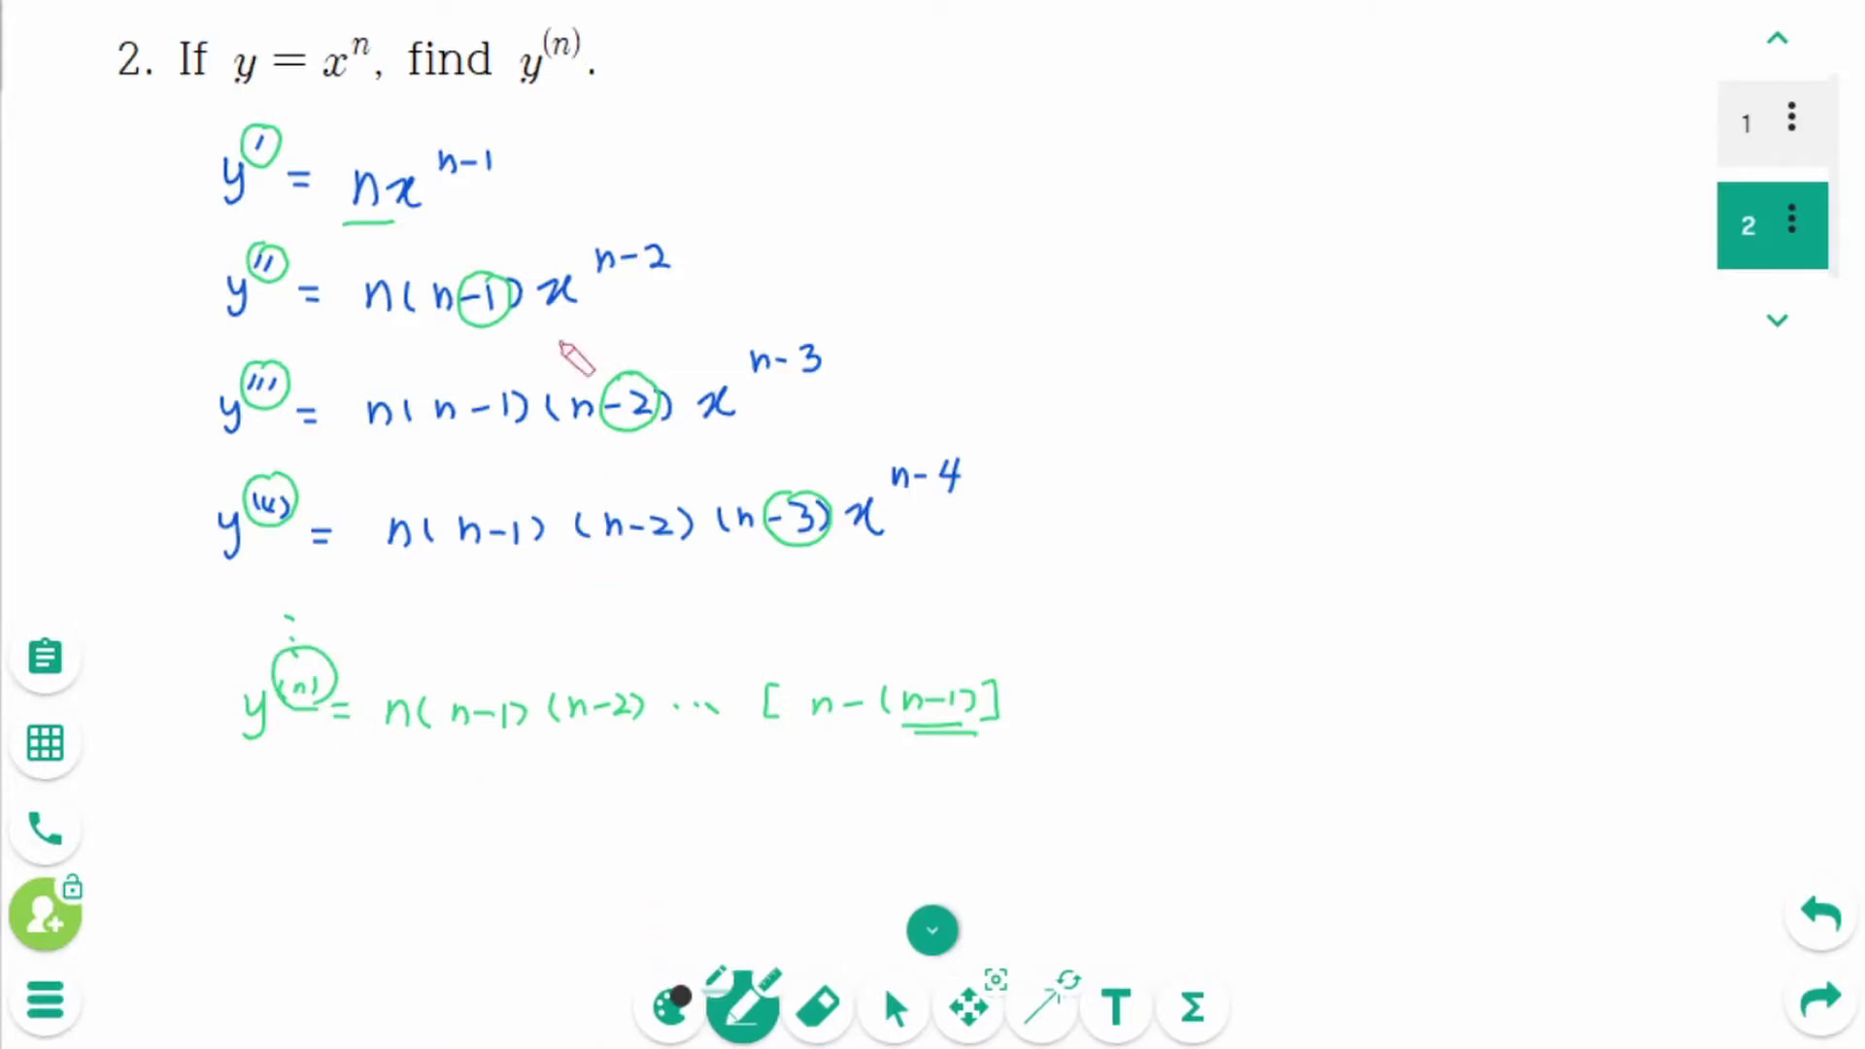
In red, circle each derivative's order and underline the matching exponent 1, 2, 3, 4
drag(277, 126, 280, 125)
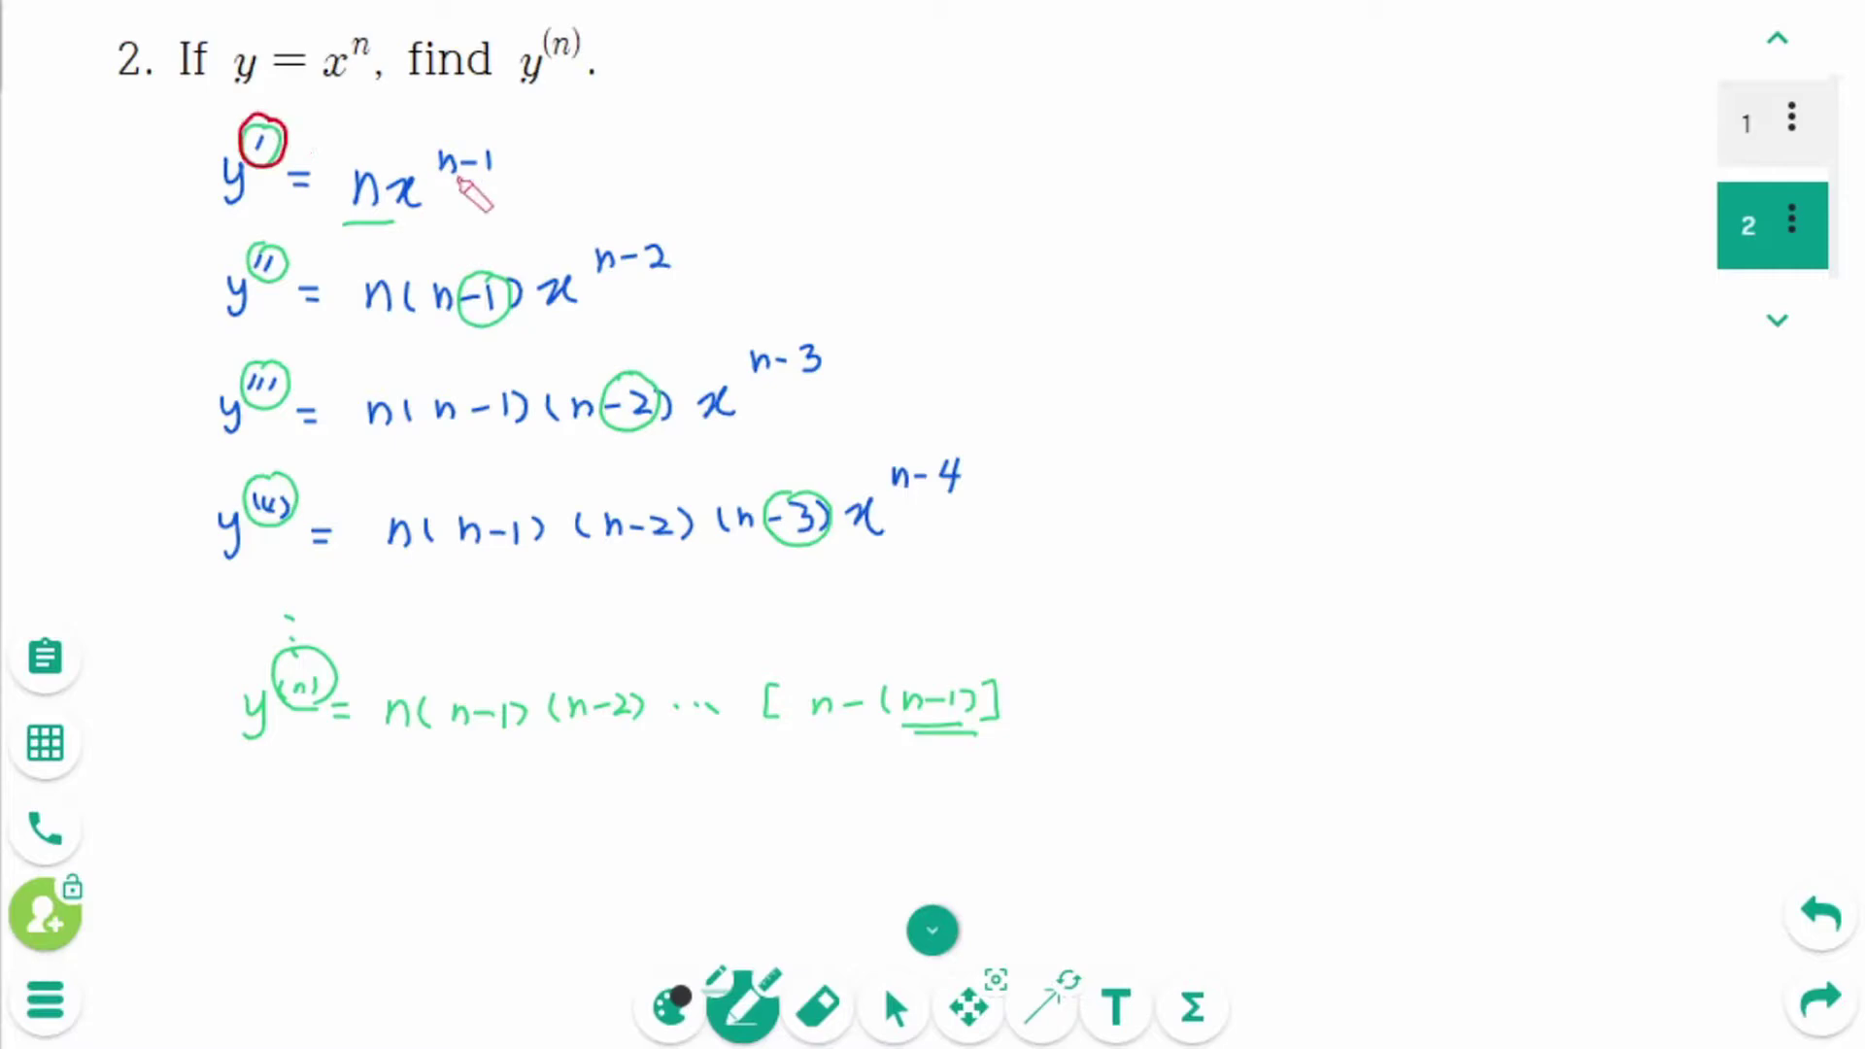
drag(463, 175, 493, 172)
drag(288, 257, 284, 250)
drag(627, 276, 669, 272)
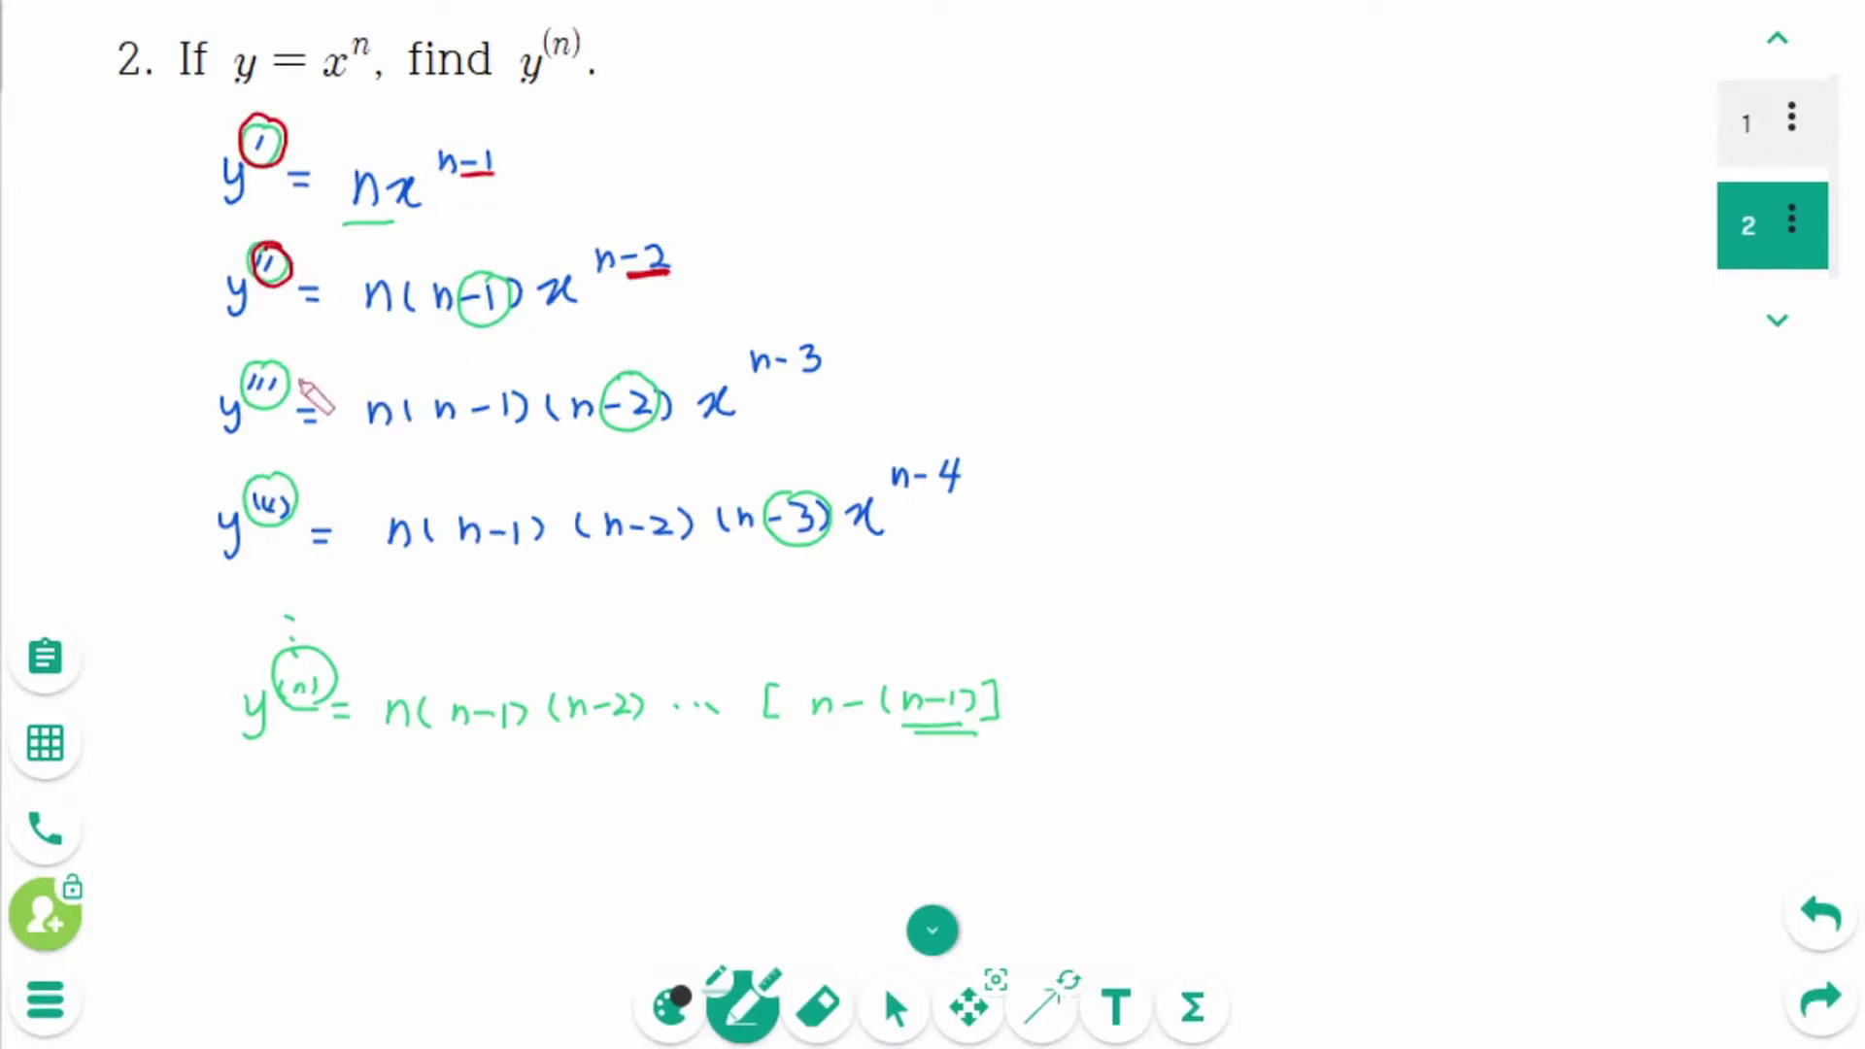
drag(285, 370, 282, 367)
drag(777, 379, 820, 375)
drag(282, 484, 279, 479)
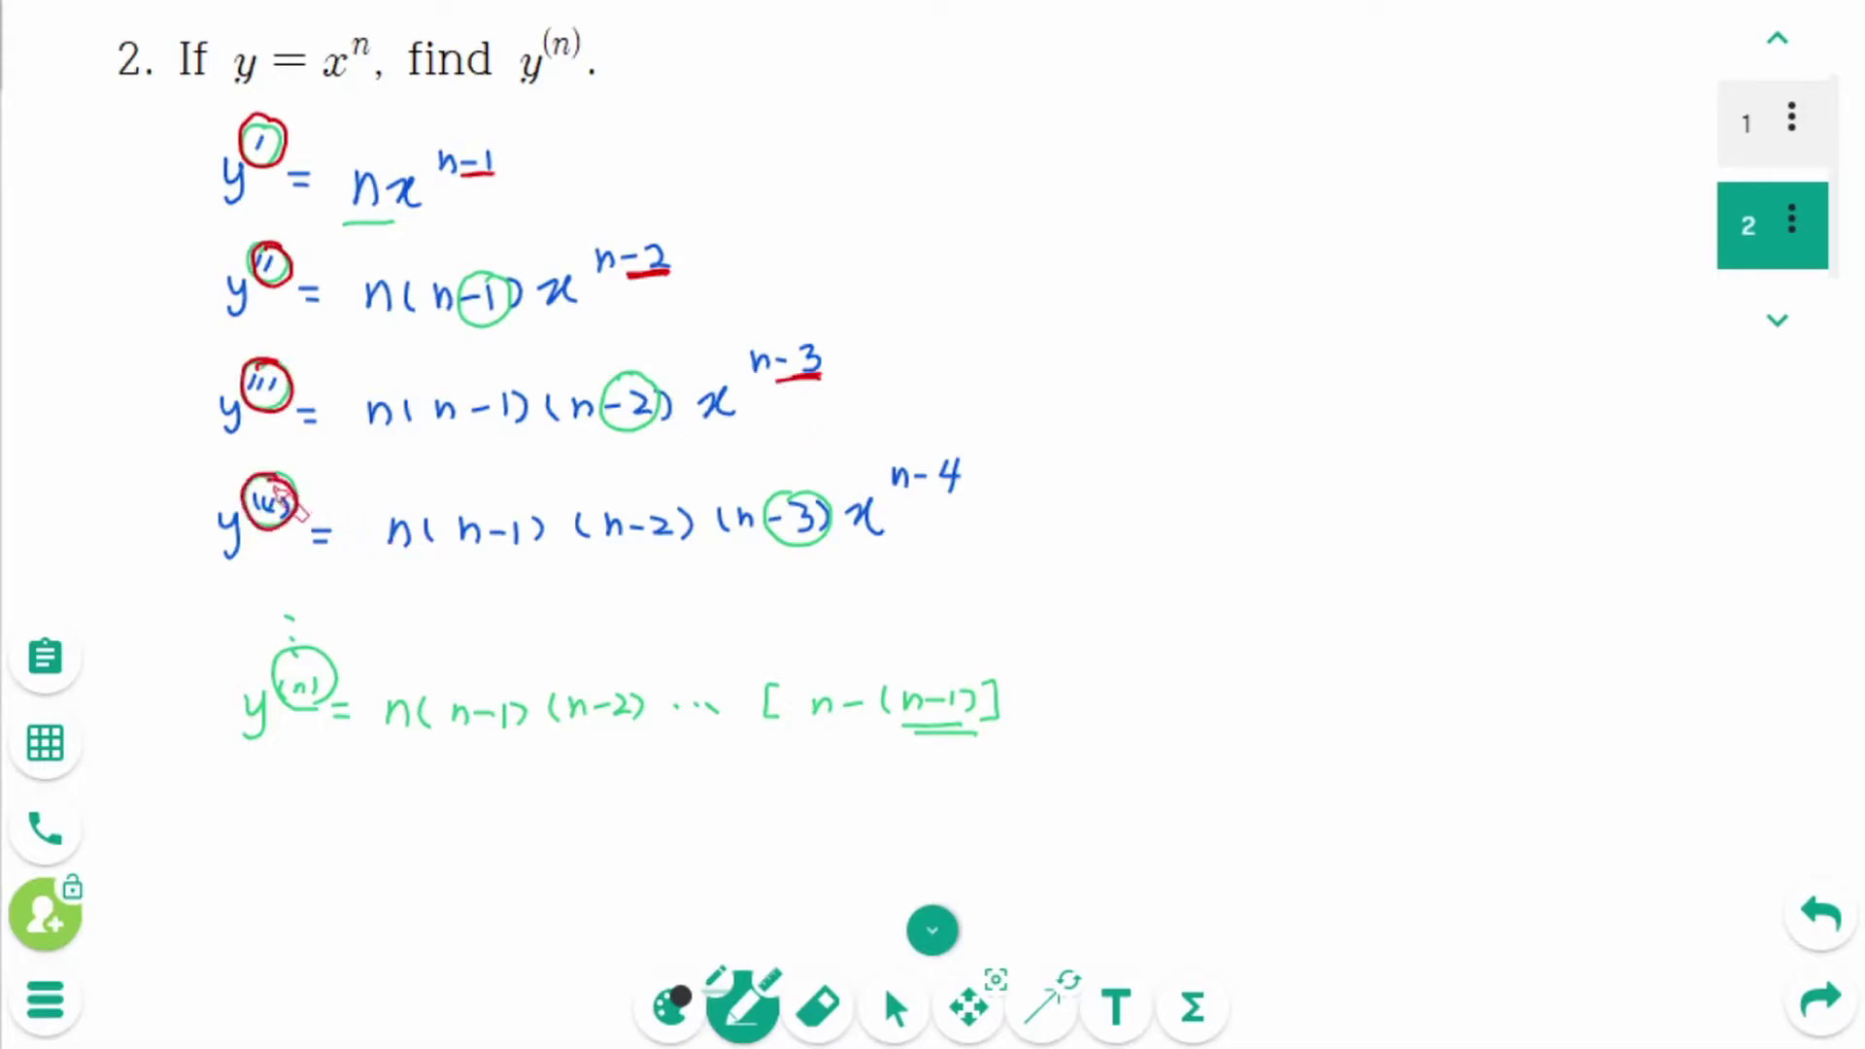
drag(923, 497, 969, 493)
drag(316, 658, 313, 655)
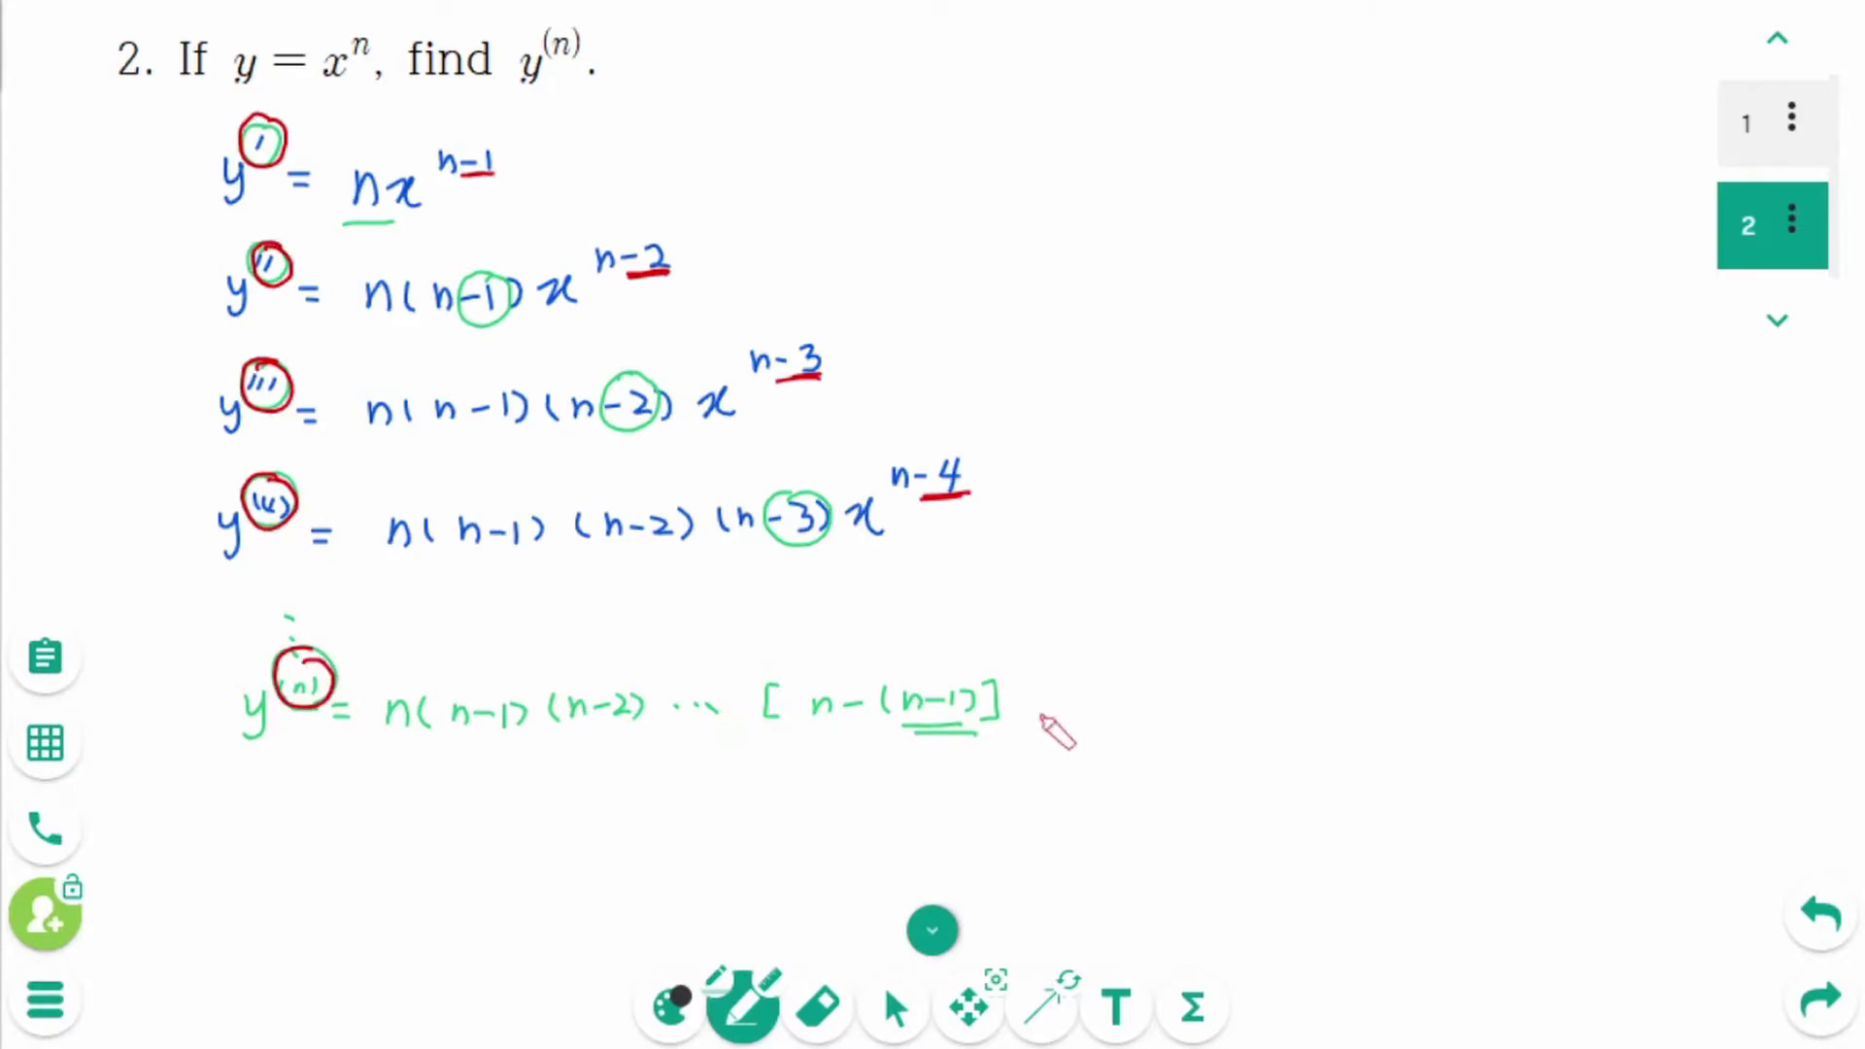
Append x^(n−n) to the general line and simplify the last factor to 1
mouse_move(1033, 706)
mouse_down()
mouse_move(1074, 699)
mouse_move(1112, 655)
mouse_move(1145, 661)
mouse_up()
mouse_move(868, 652)
mouse_down()
mouse_move(876, 665)
mouse_move(864, 617)
mouse_move(919, 610)
mouse_up()
mouse_move(911, 602)
mouse_down()
mouse_move(931, 617)
mouse_move(826, 630)
mouse_up()
drag(944, 592, 950, 600)
drag(335, 789, 421, 804)
Write the simplified line n(n−1)(n−2)…1·x⁰
drag(439, 802, 478, 788)
mouse_move(497, 778)
mouse_down()
mouse_move(498, 797)
mouse_move(537, 799)
mouse_up()
drag(550, 799, 595, 789)
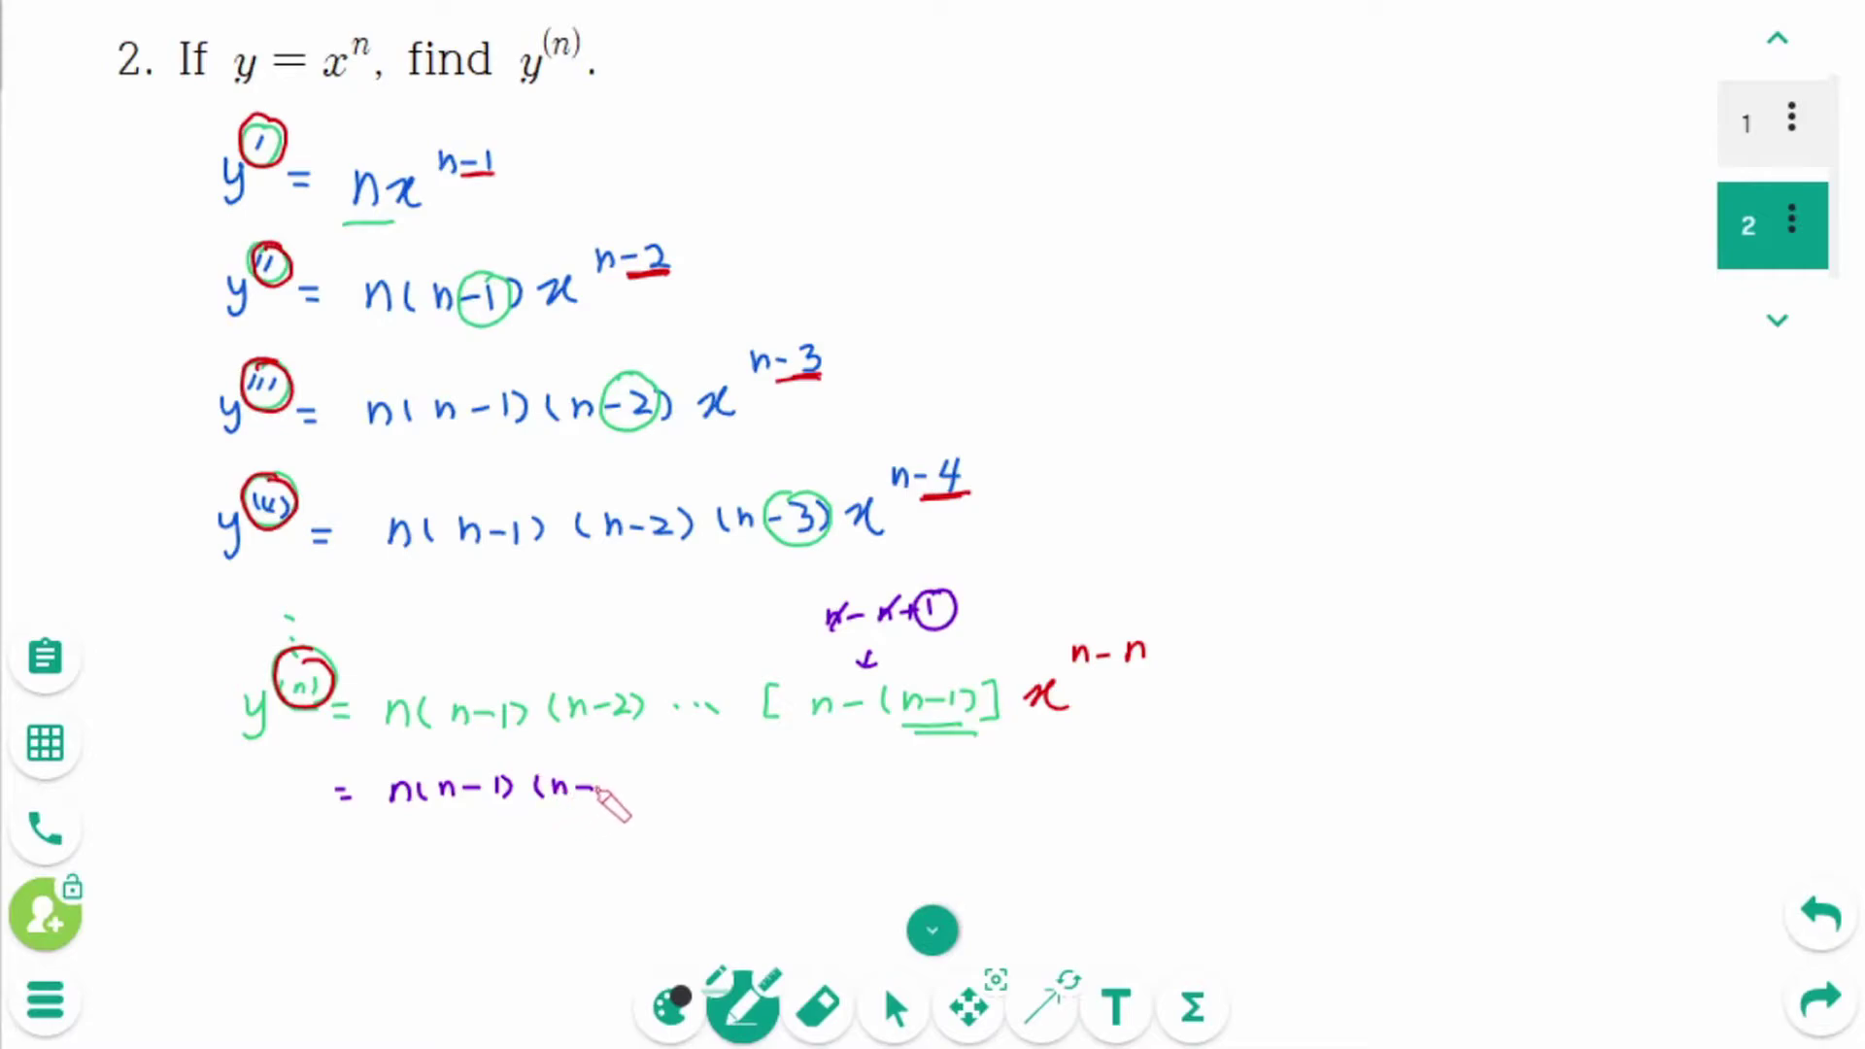
click(653, 788)
click(668, 788)
click(684, 788)
mouse_move(744, 792)
mouse_down()
mouse_move(745, 810)
mouse_move(822, 804)
mouse_up()
click(783, 801)
drag(841, 780, 832, 804)
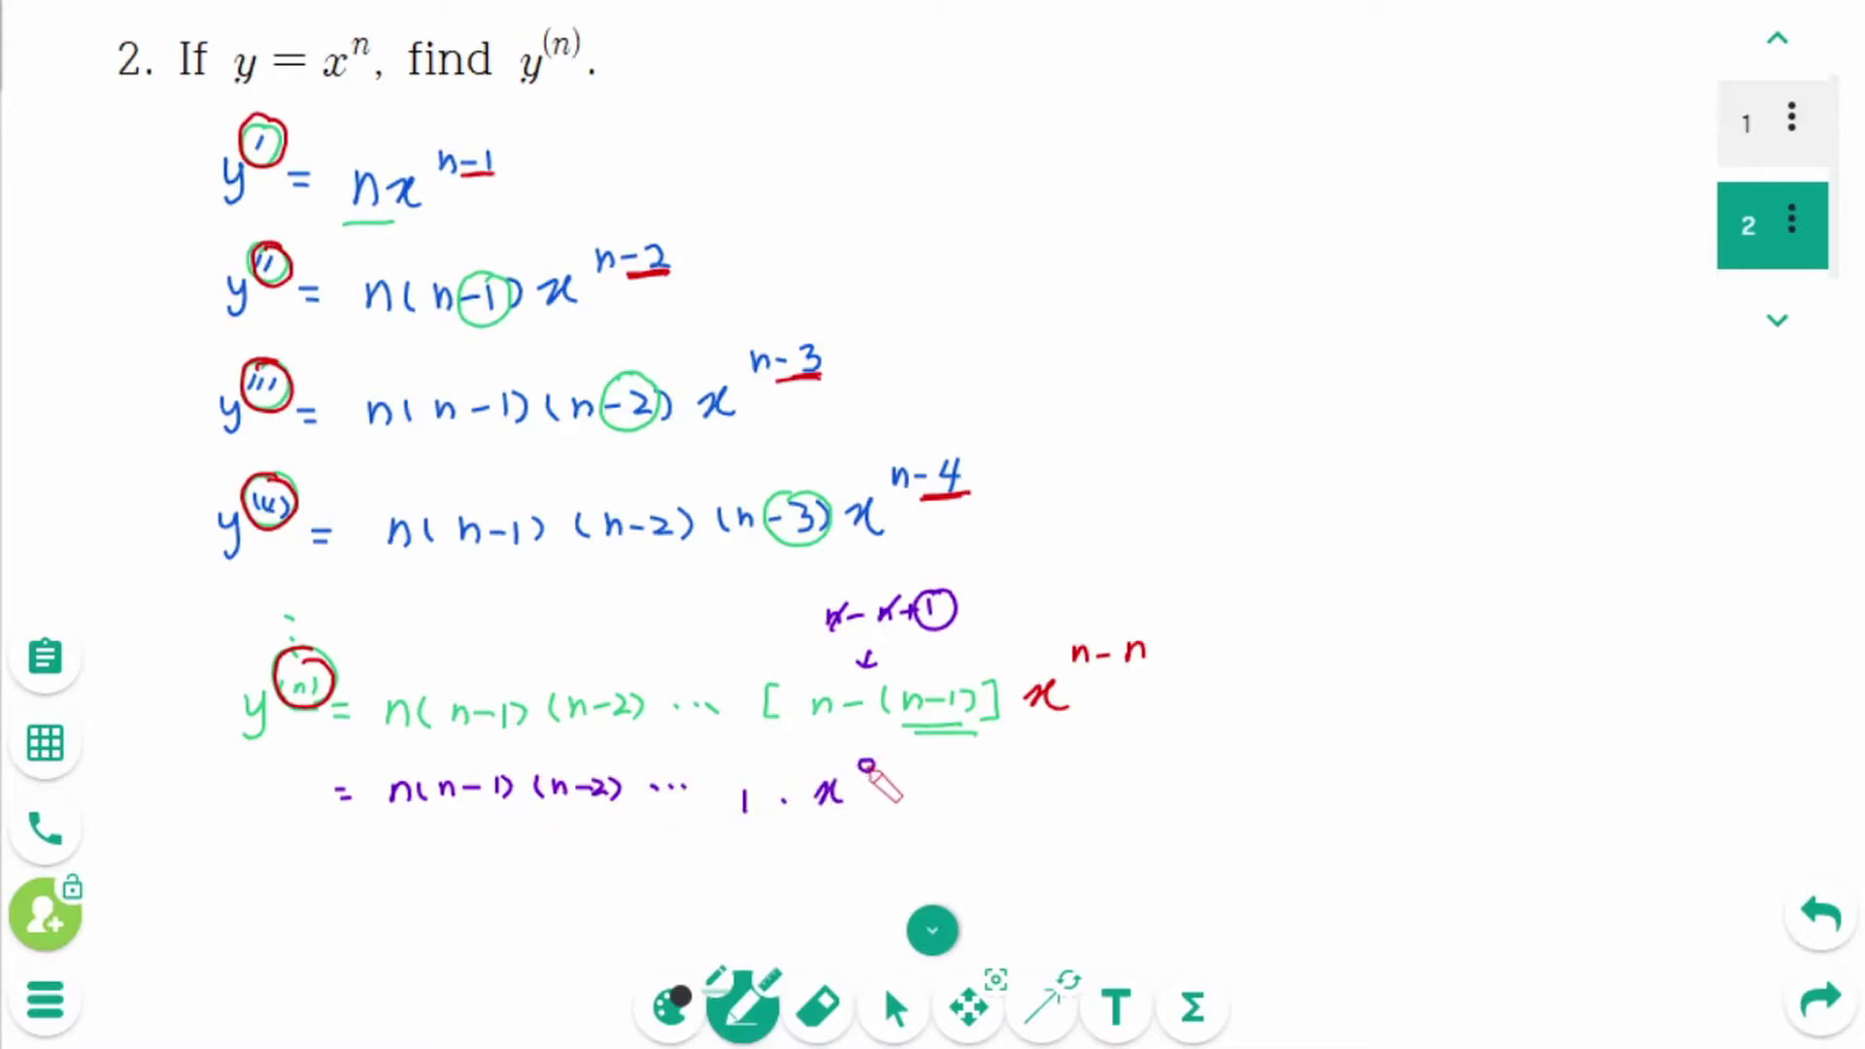
Brace the product as n!, box x⁰ as × 1, and conclude y⁽ⁿ⁾ = n!
drag(342, 883, 361, 884)
drag(394, 810, 729, 827)
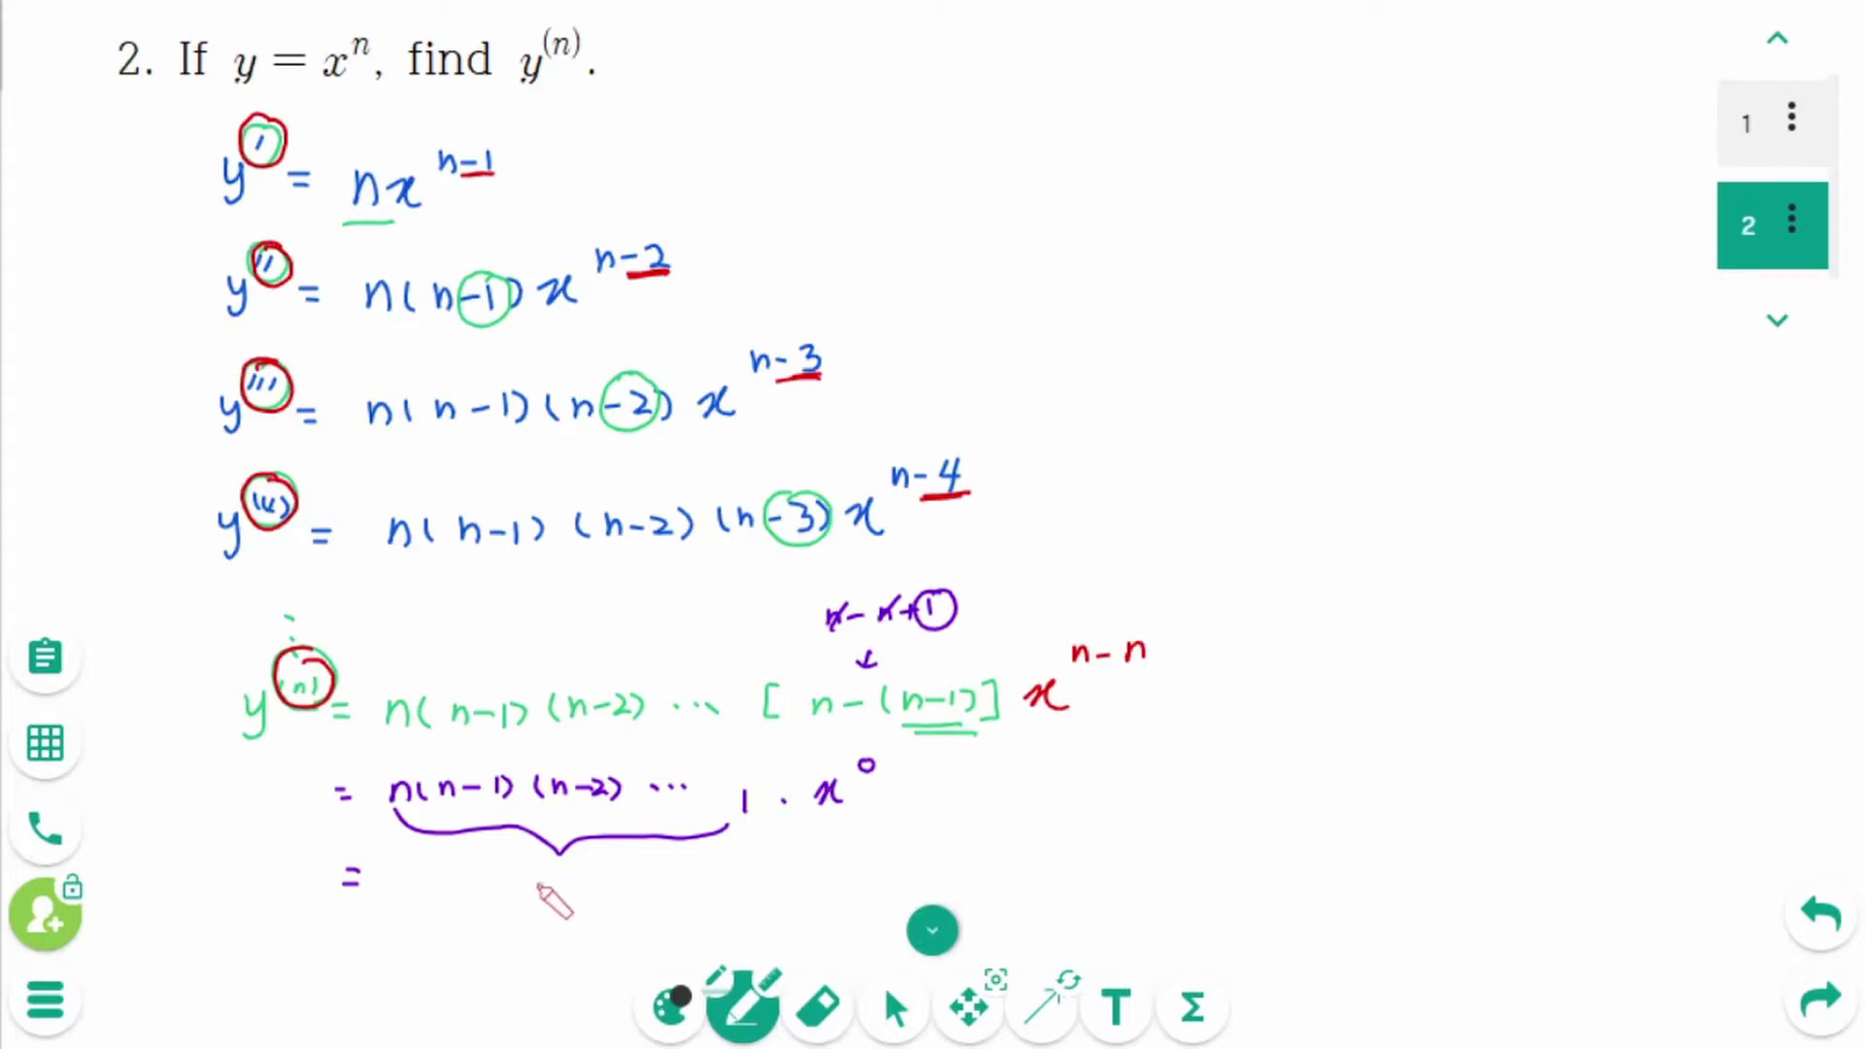
drag(529, 901, 546, 901)
drag(566, 869, 563, 891)
click(564, 905)
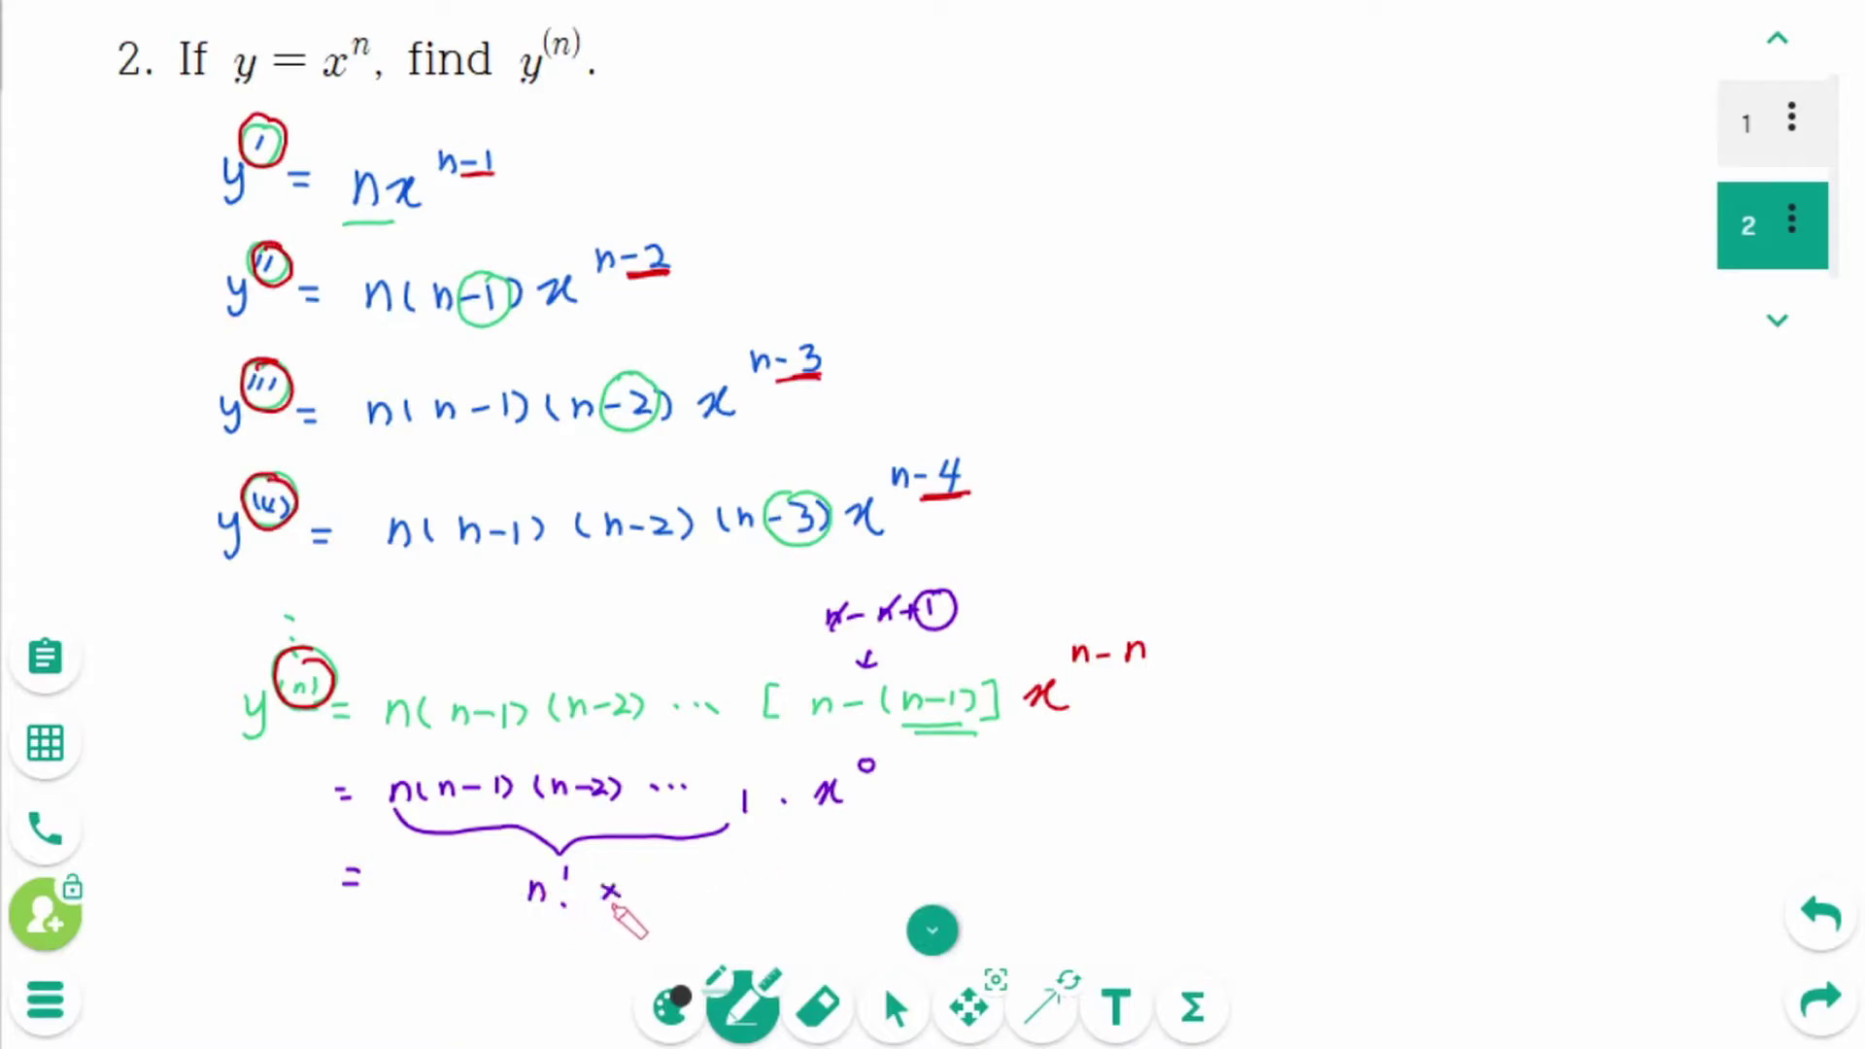
drag(808, 822, 810, 824)
drag(661, 877, 663, 902)
drag(359, 966, 438, 988)
drag(458, 960, 458, 976)
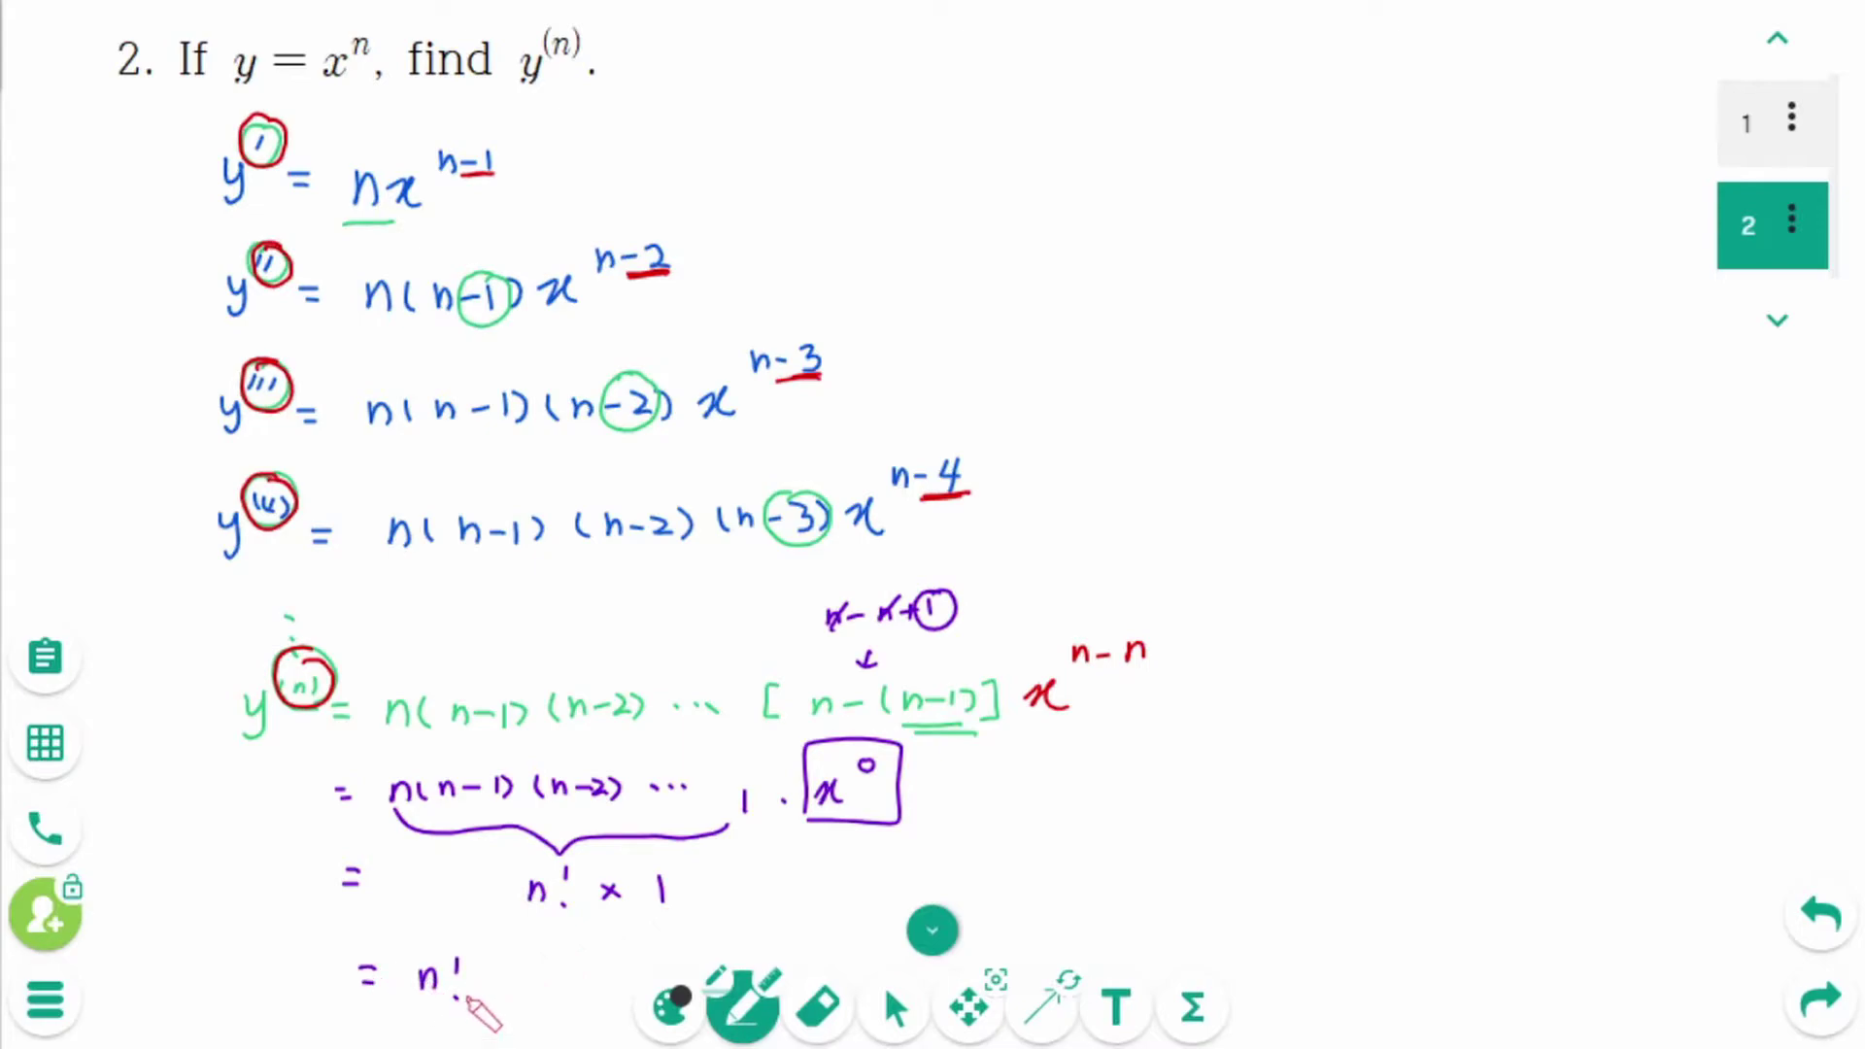
On page 3, rewrite problem 3's function as y = x^-1
key(Page_Down)
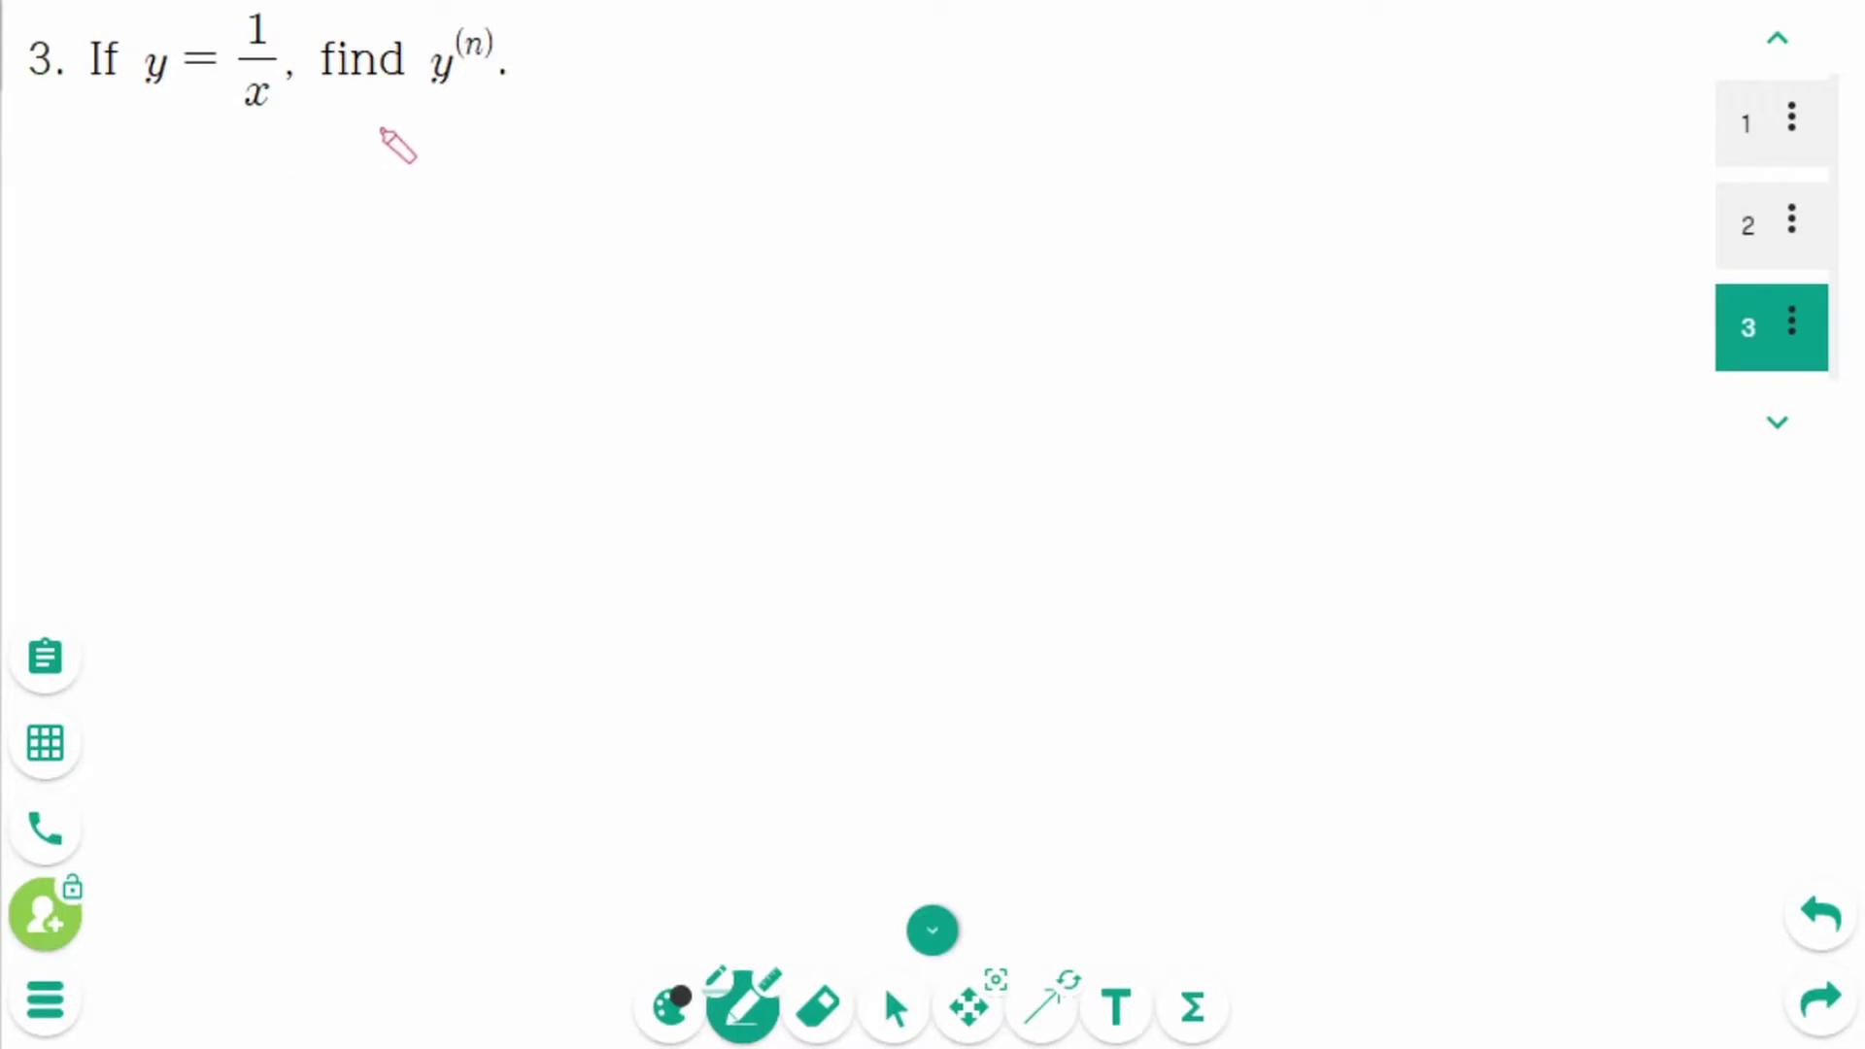
drag(616, 46, 623, 85)
drag(651, 58, 666, 58)
drag(651, 69, 723, 78)
drag(723, 52, 696, 78)
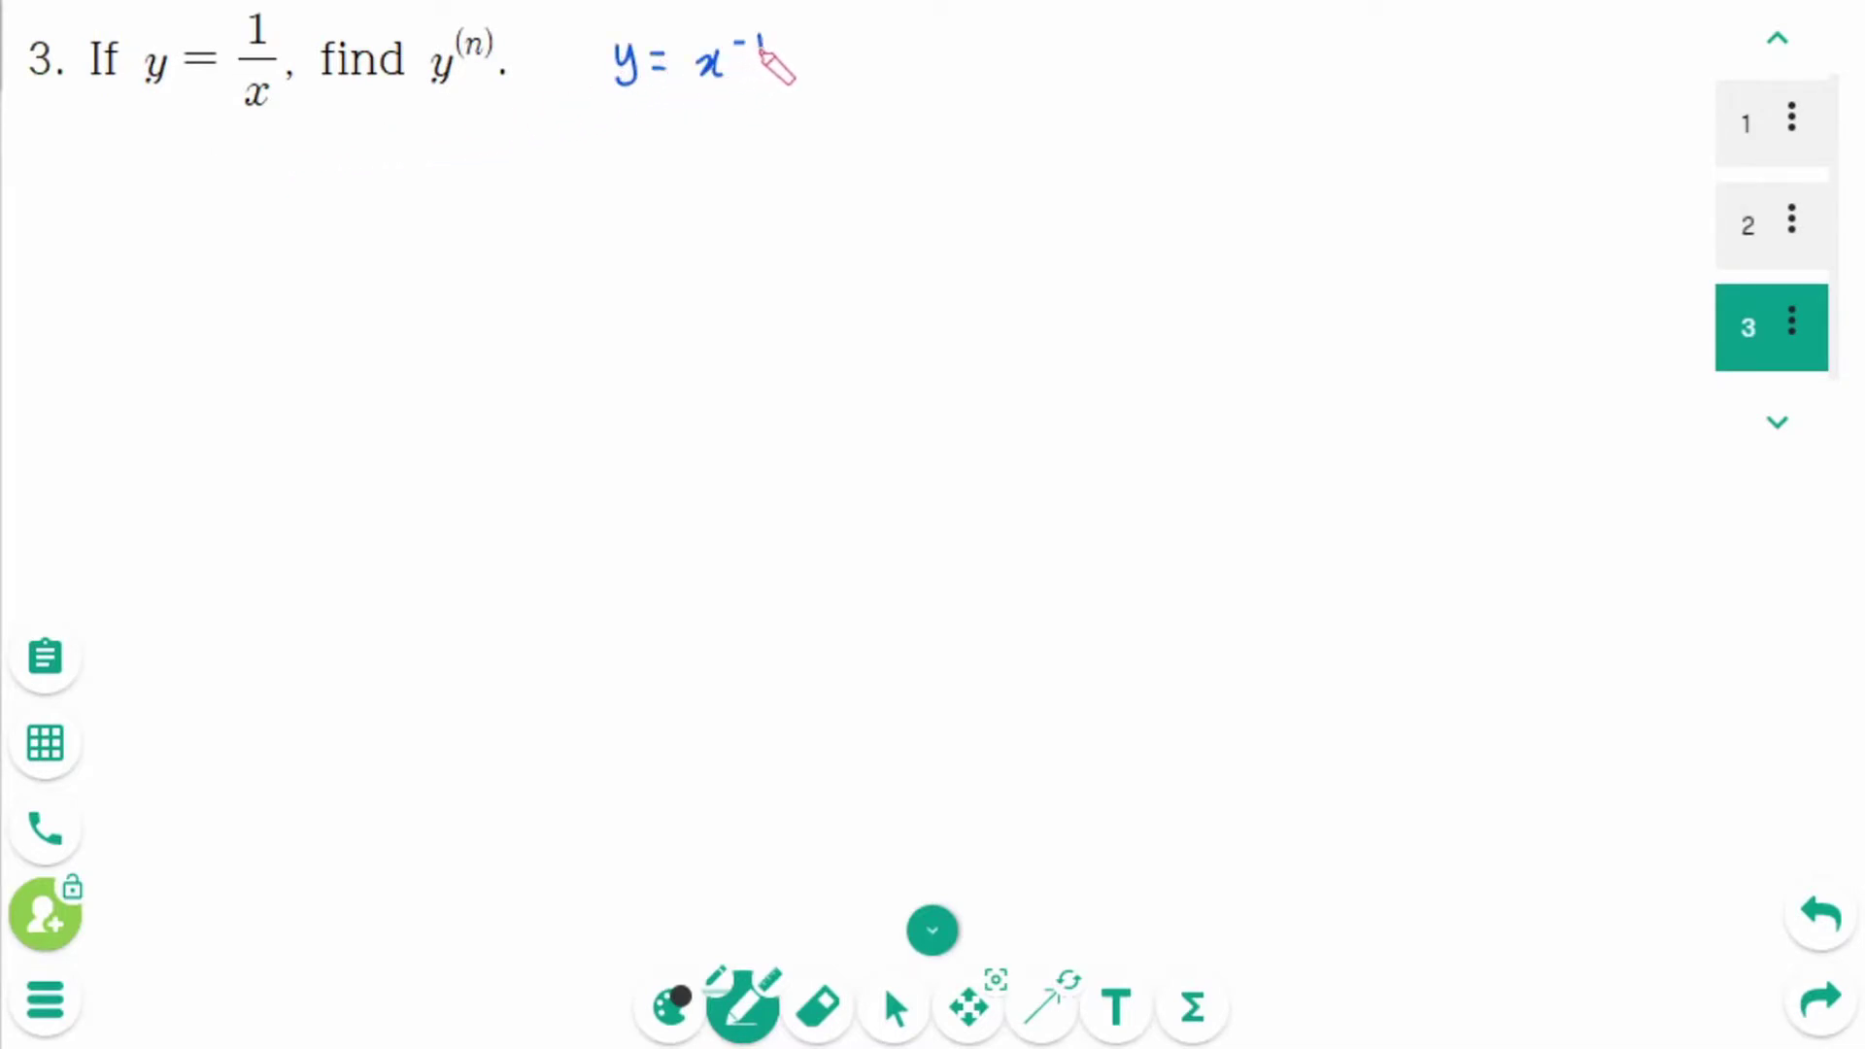
List y' = -x^-2, y'' = 2x^-3, y''' = -6x^-4, y^(4) = 24x^-5, then begin a red y' line
mouse_move(94, 159)
mouse_down()
mouse_move(101, 198)
mouse_move(122, 156)
mouse_move(250, 195)
mouse_move(276, 165)
mouse_move(314, 171)
mouse_up()
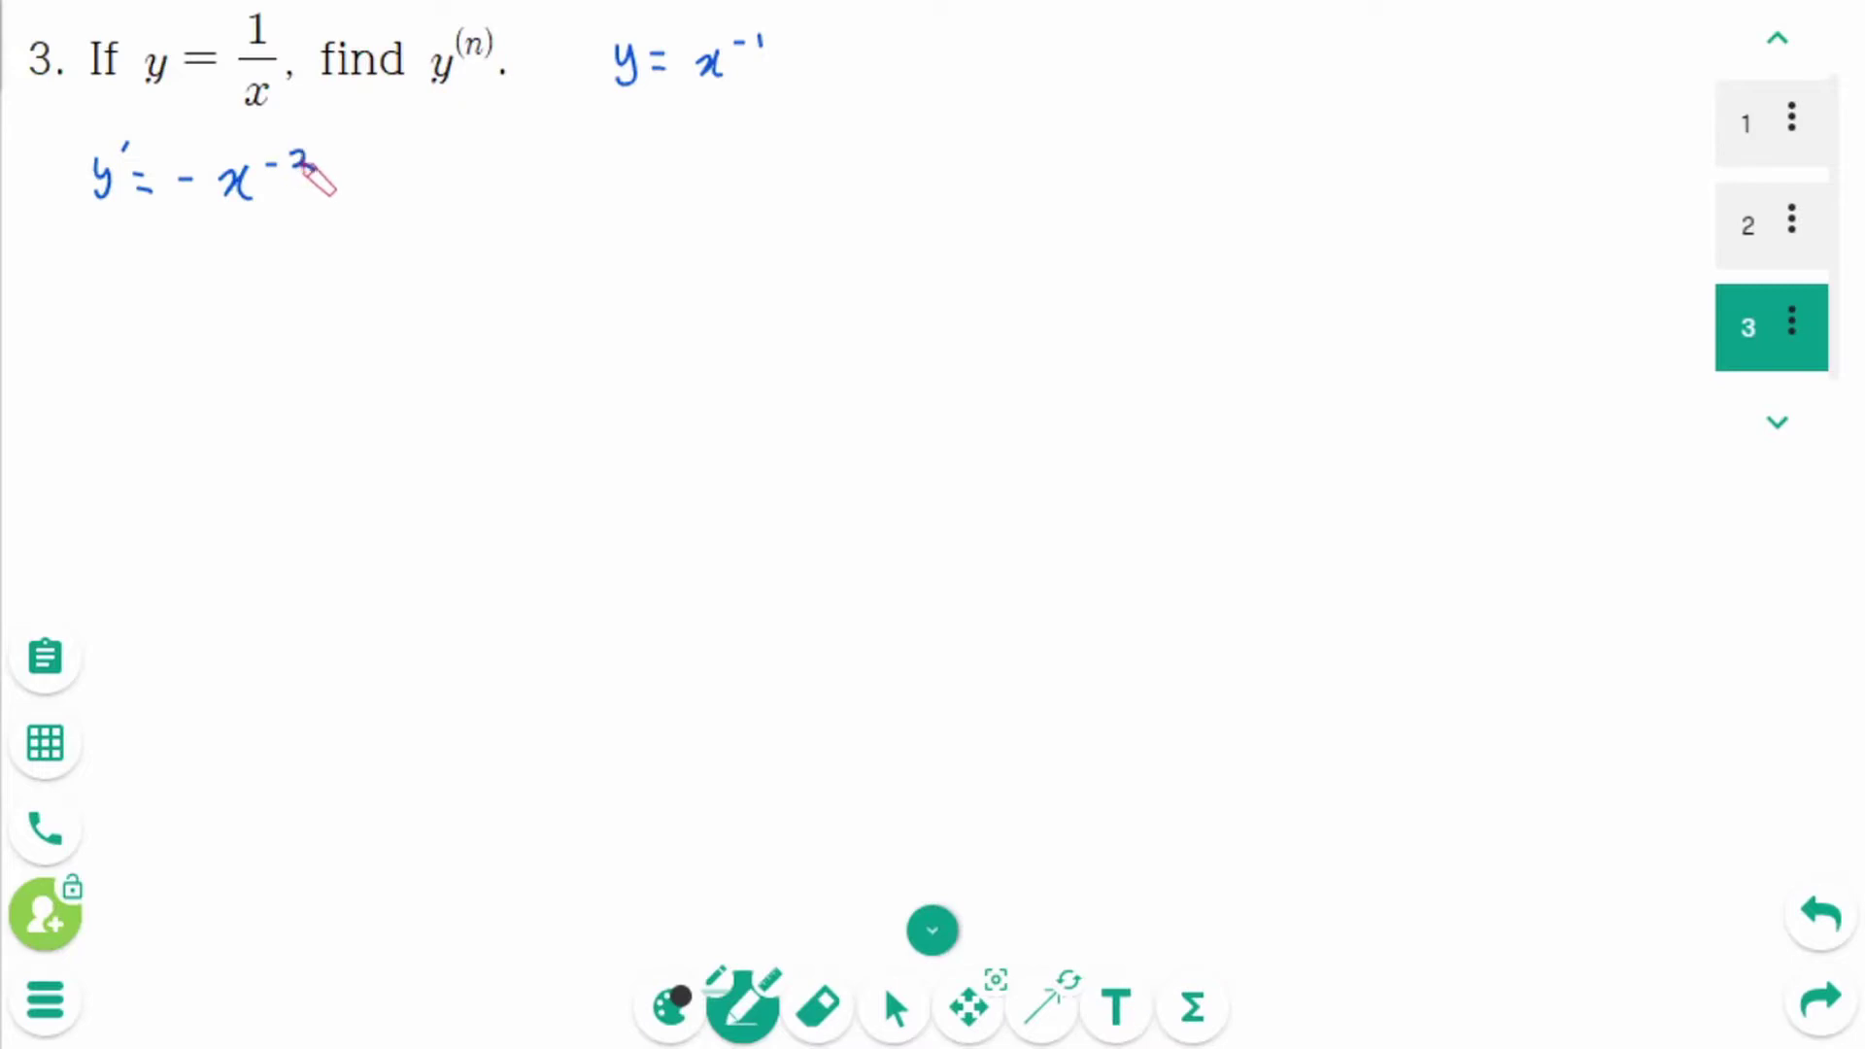
drag(94, 269, 101, 308)
mouse_move(126, 253)
mouse_down()
mouse_move(228, 301)
mouse_move(274, 301)
mouse_move(296, 259)
mouse_move(312, 274)
mouse_up()
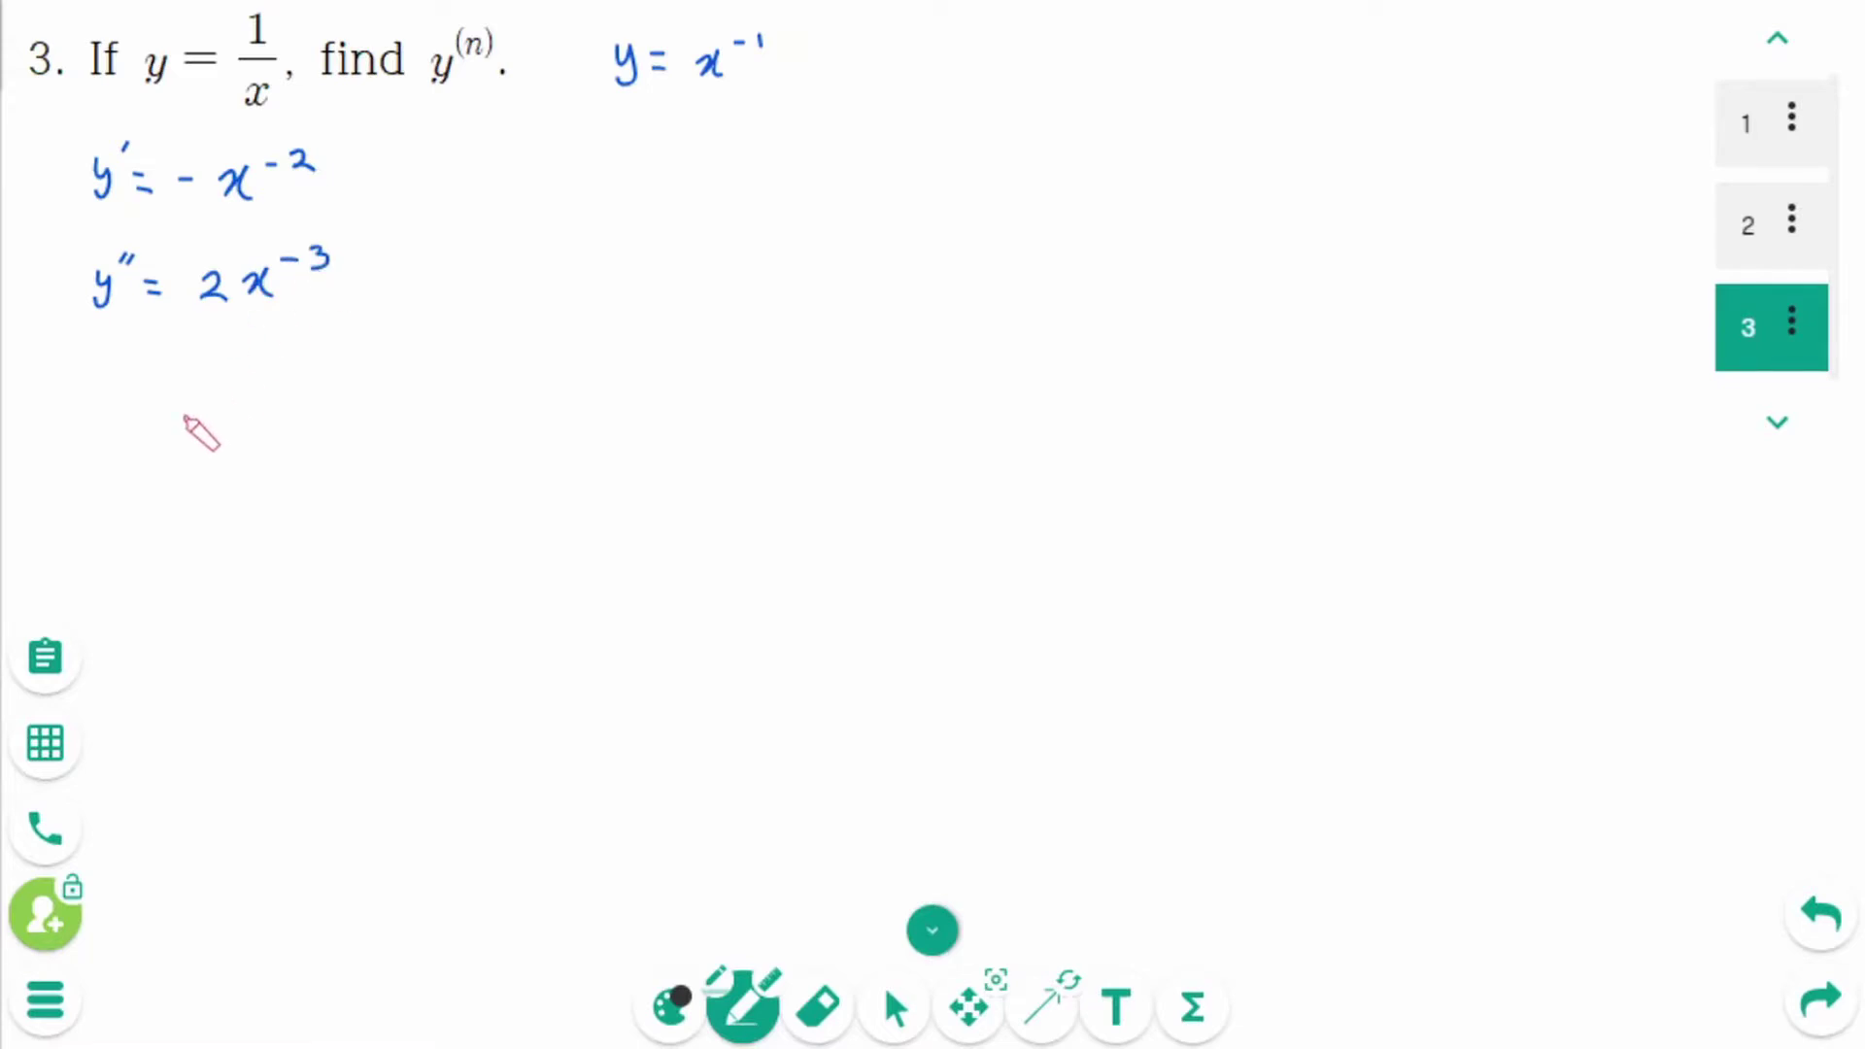
mouse_move(90, 382)
mouse_down()
mouse_move(97, 417)
mouse_move(115, 381)
mouse_move(160, 405)
mouse_move(305, 411)
mouse_move(360, 384)
mouse_up()
mouse_move(85, 494)
mouse_down()
mouse_move(98, 529)
mouse_move(116, 496)
mouse_move(148, 497)
mouse_up()
mouse_move(162, 505)
mouse_down()
mouse_move(305, 523)
mouse_move(359, 474)
mouse_up()
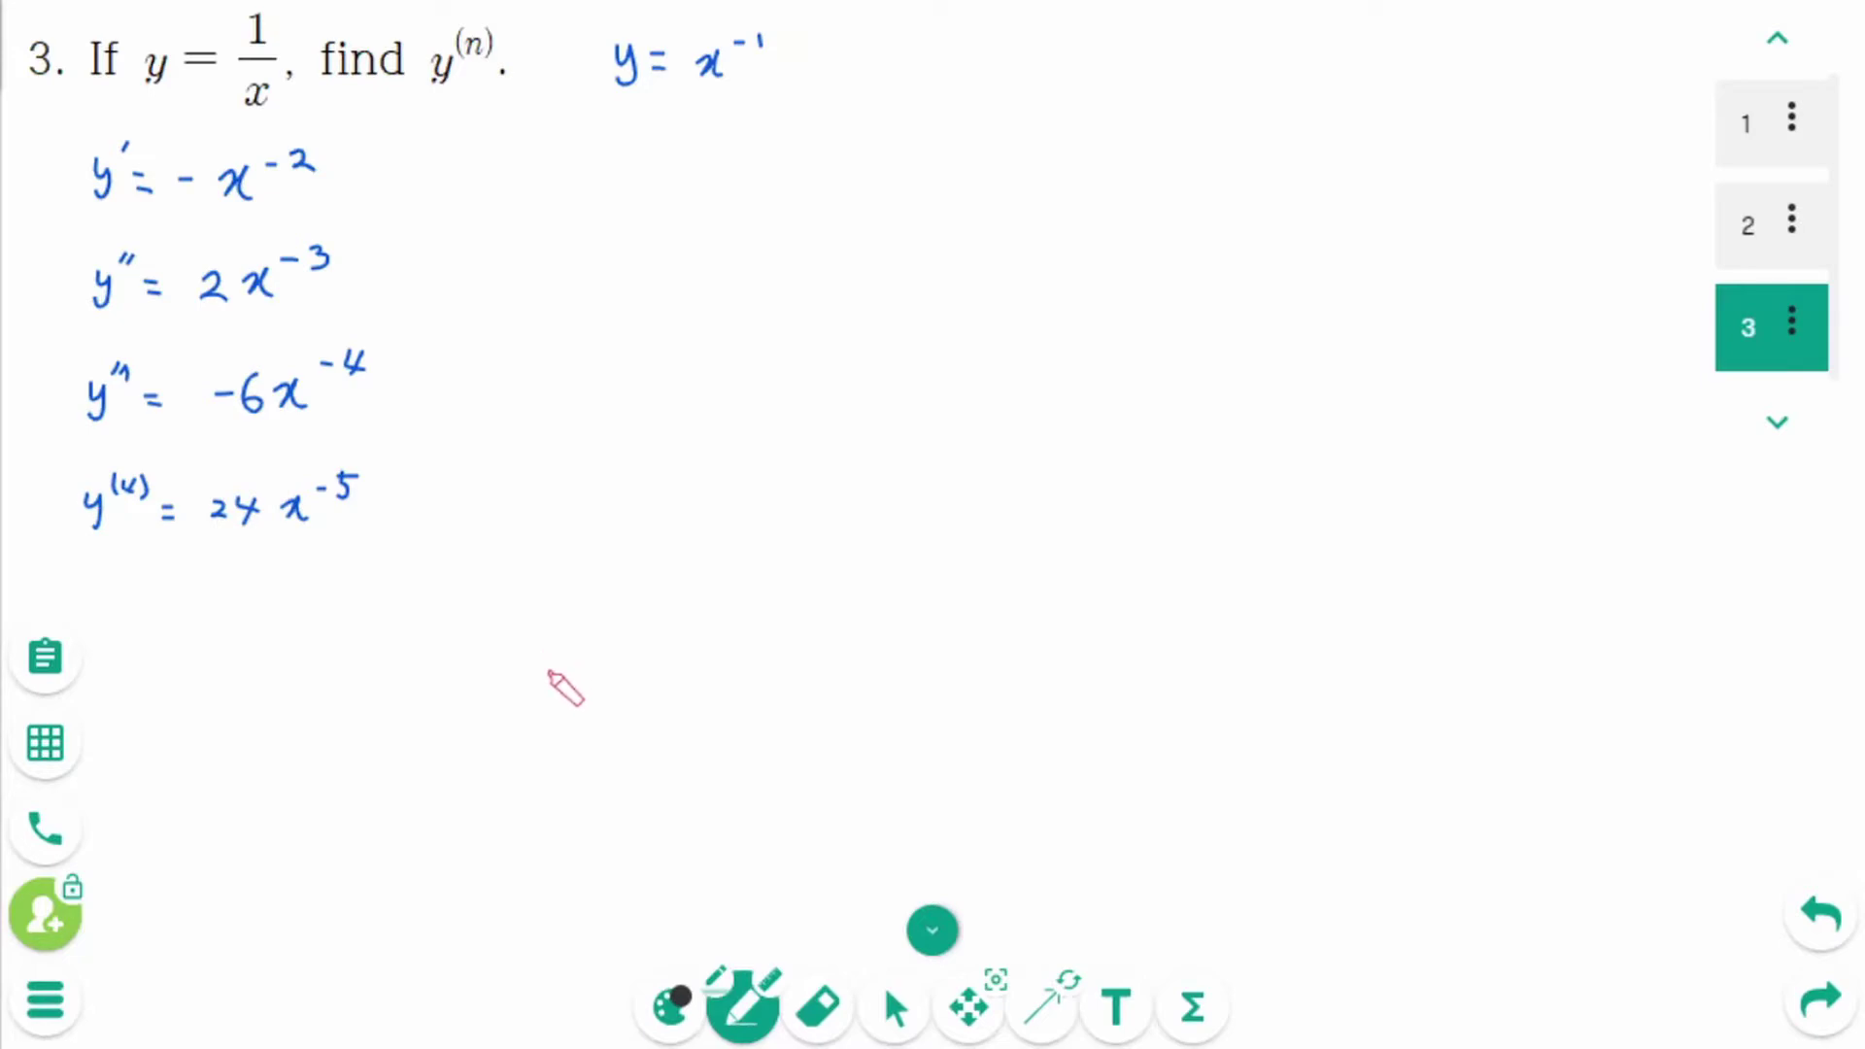
drag(537, 158, 541, 194)
mouse_move(571, 135)
mouse_down()
mouse_move(591, 180)
mouse_move(652, 173)
mouse_up()
In red, complete y' = (-1)x^-2 and write y'' = (-1)(-2)x^-3
mouse_move(665, 161)
mouse_down()
mouse_move(665, 183)
mouse_move(712, 188)
mouse_up()
drag(741, 161, 736, 189)
drag(754, 147, 804, 151)
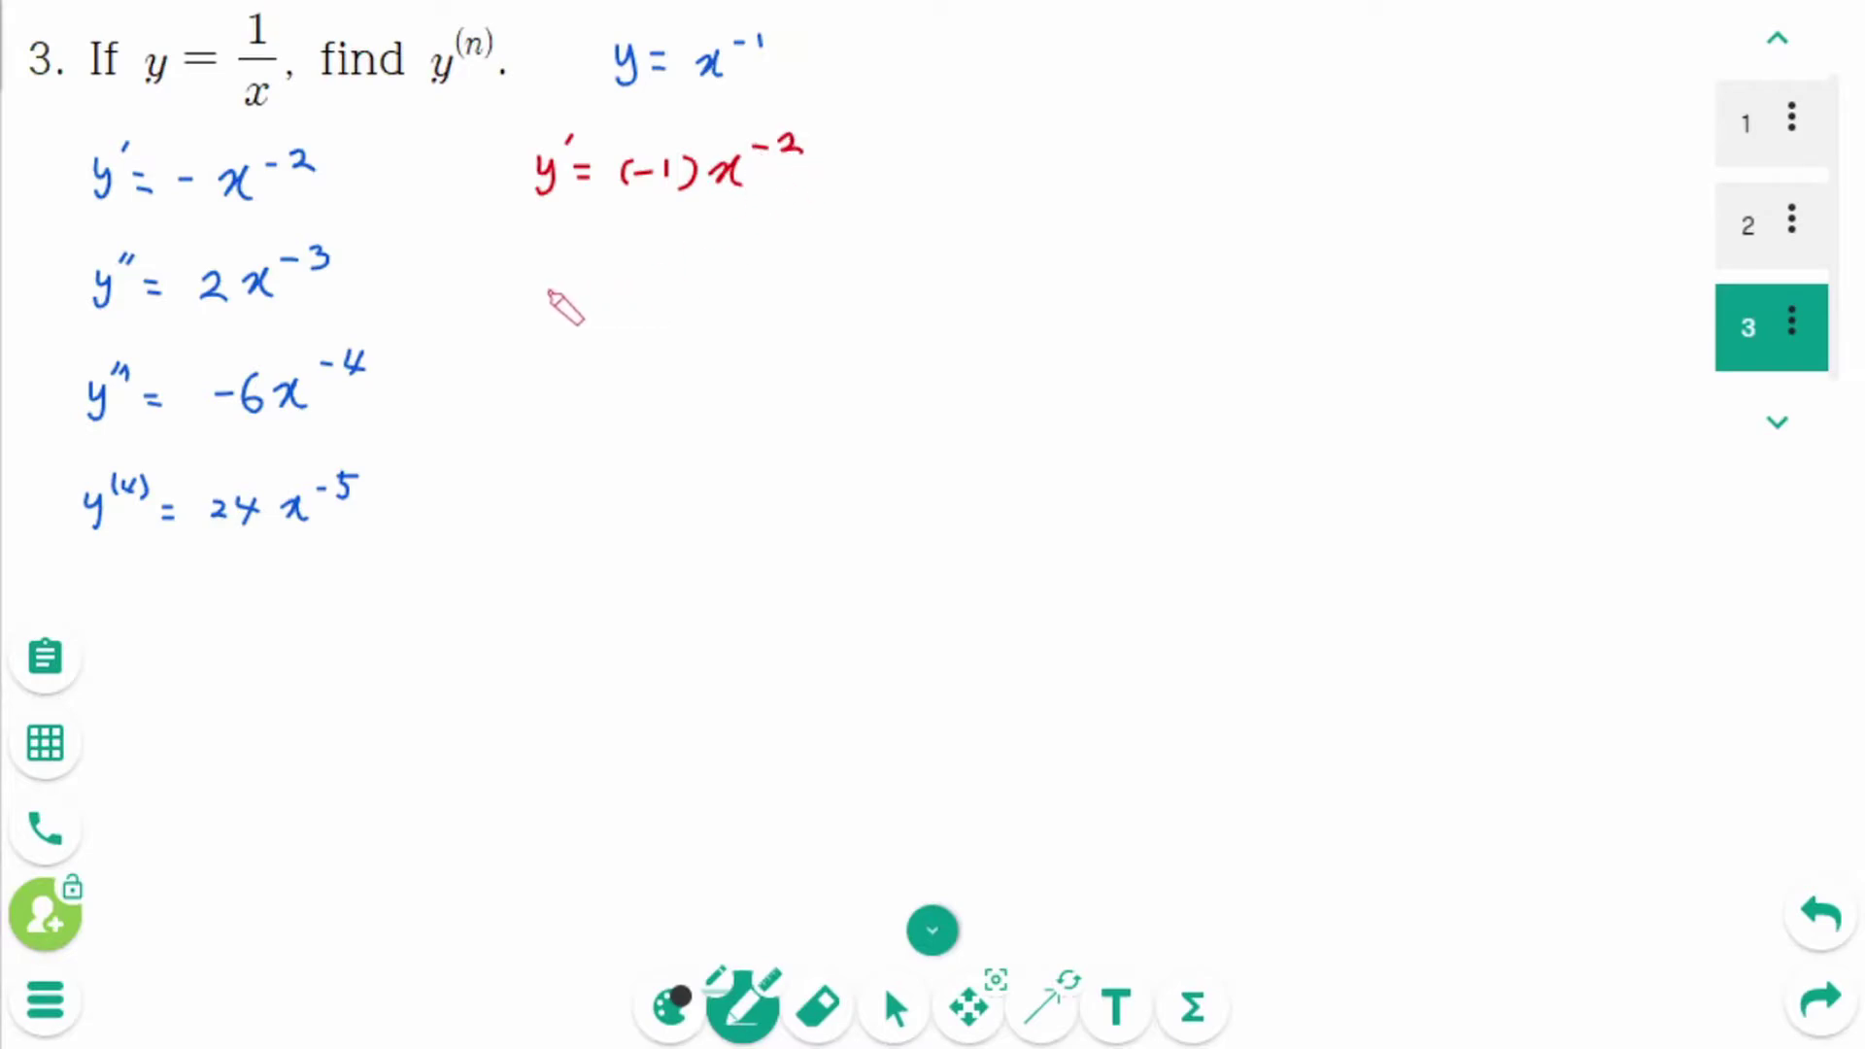
drag(533, 272, 535, 302)
mouse_move(562, 254)
mouse_down()
mouse_move(637, 296)
mouse_move(666, 284)
mouse_up()
mouse_move(677, 272)
mouse_down()
mouse_move(677, 293)
mouse_move(722, 296)
mouse_up()
drag(741, 285, 820, 293)
mouse_move(850, 266)
mouse_down()
mouse_move(847, 292)
mouse_move(892, 256)
mouse_up()
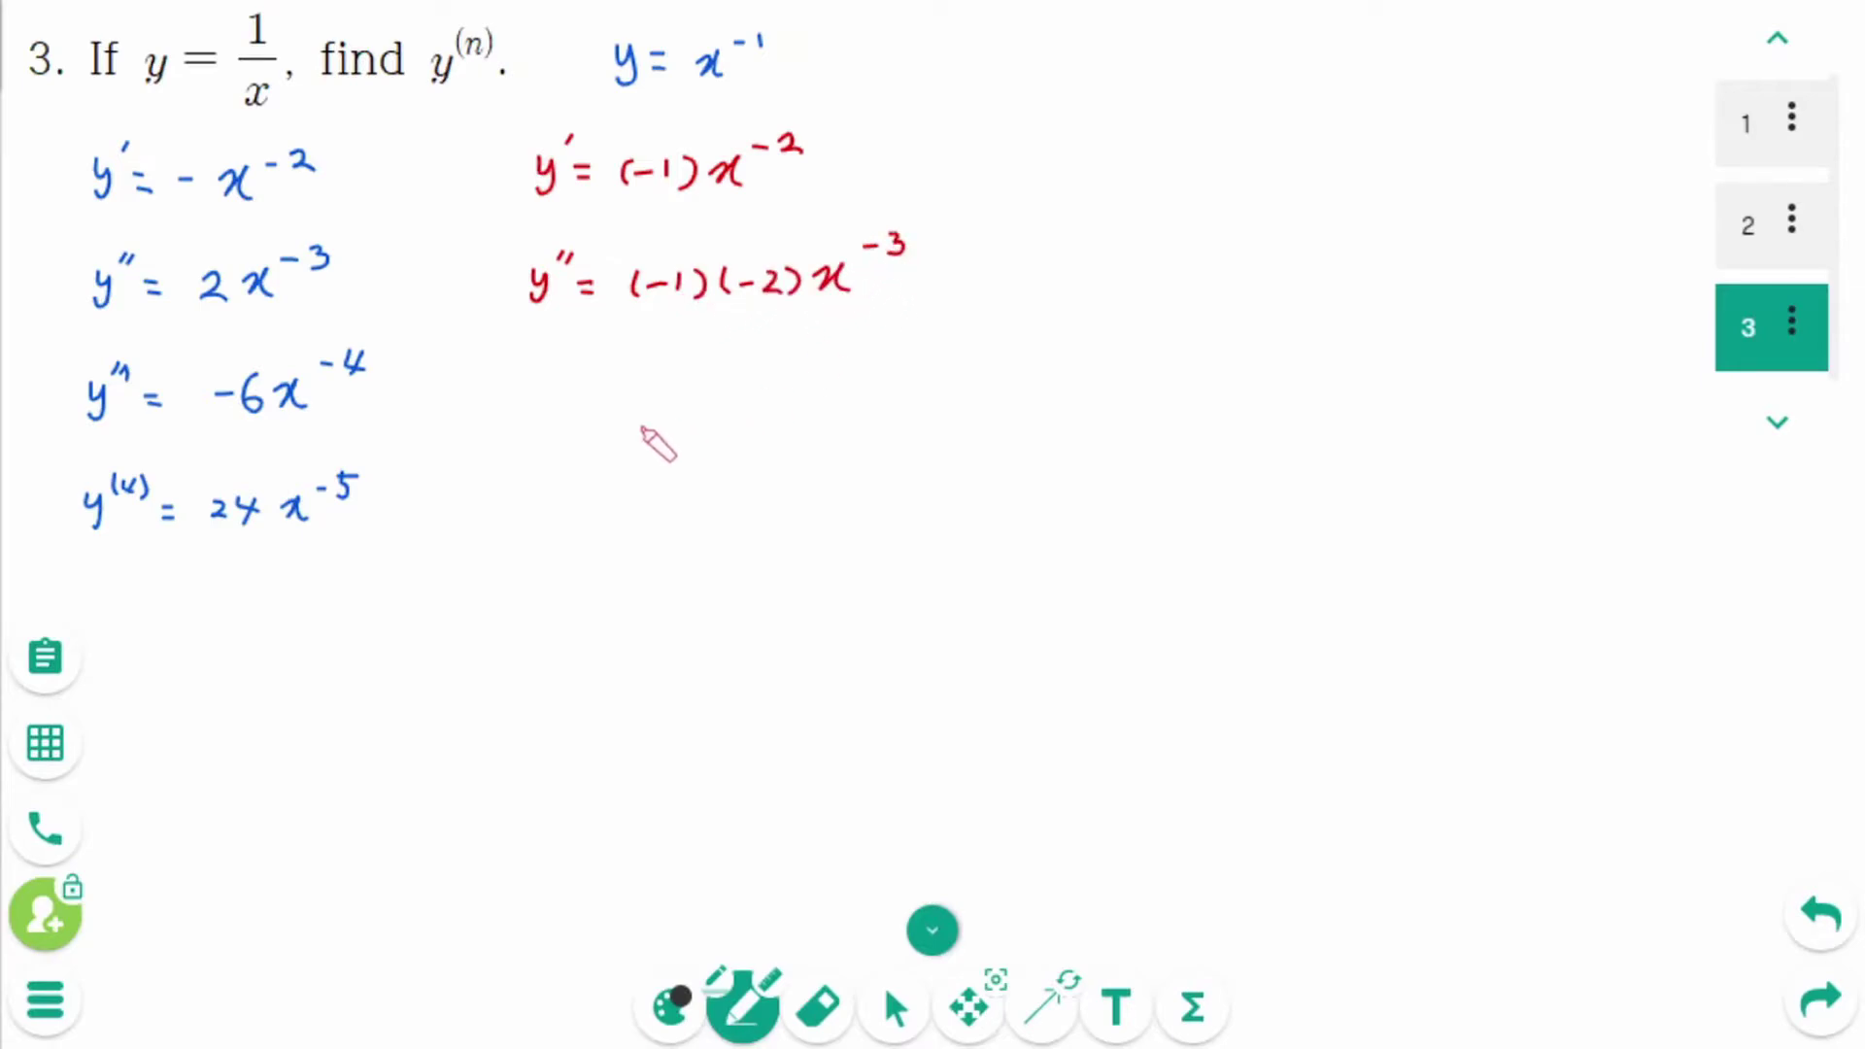
Write the red expansion y''' = (-1)(-2)(-3)x^-4
mouse_move(525, 392)
mouse_down()
mouse_move(531, 427)
mouse_move(554, 389)
mouse_up()
drag(567, 373, 601, 411)
drag(584, 425, 633, 426)
drag(651, 417, 795, 424)
mouse_move(821, 400)
mouse_down()
mouse_move(816, 424)
mouse_move(947, 423)
mouse_move(976, 375)
mouse_move(997, 387)
mouse_up()
Write the red expansion y^(4) = (-1)(-2)(-3)(-4)x^-5
drag(515, 503, 522, 546)
mouse_move(544, 491)
mouse_down()
mouse_move(540, 509)
mouse_move(604, 524)
mouse_up()
drag(591, 536, 633, 538)
drag(648, 529, 772, 532)
mouse_move(782, 513)
mouse_down()
mouse_move(785, 534)
mouse_move(878, 535)
mouse_up()
mouse_move(889, 513)
mouse_down()
mouse_move(893, 534)
mouse_move(992, 531)
mouse_up()
mouse_move(1006, 511)
mouse_down()
mouse_move(1010, 533)
mouse_move(1074, 526)
mouse_move(1094, 481)
mouse_move(1109, 492)
mouse_up()
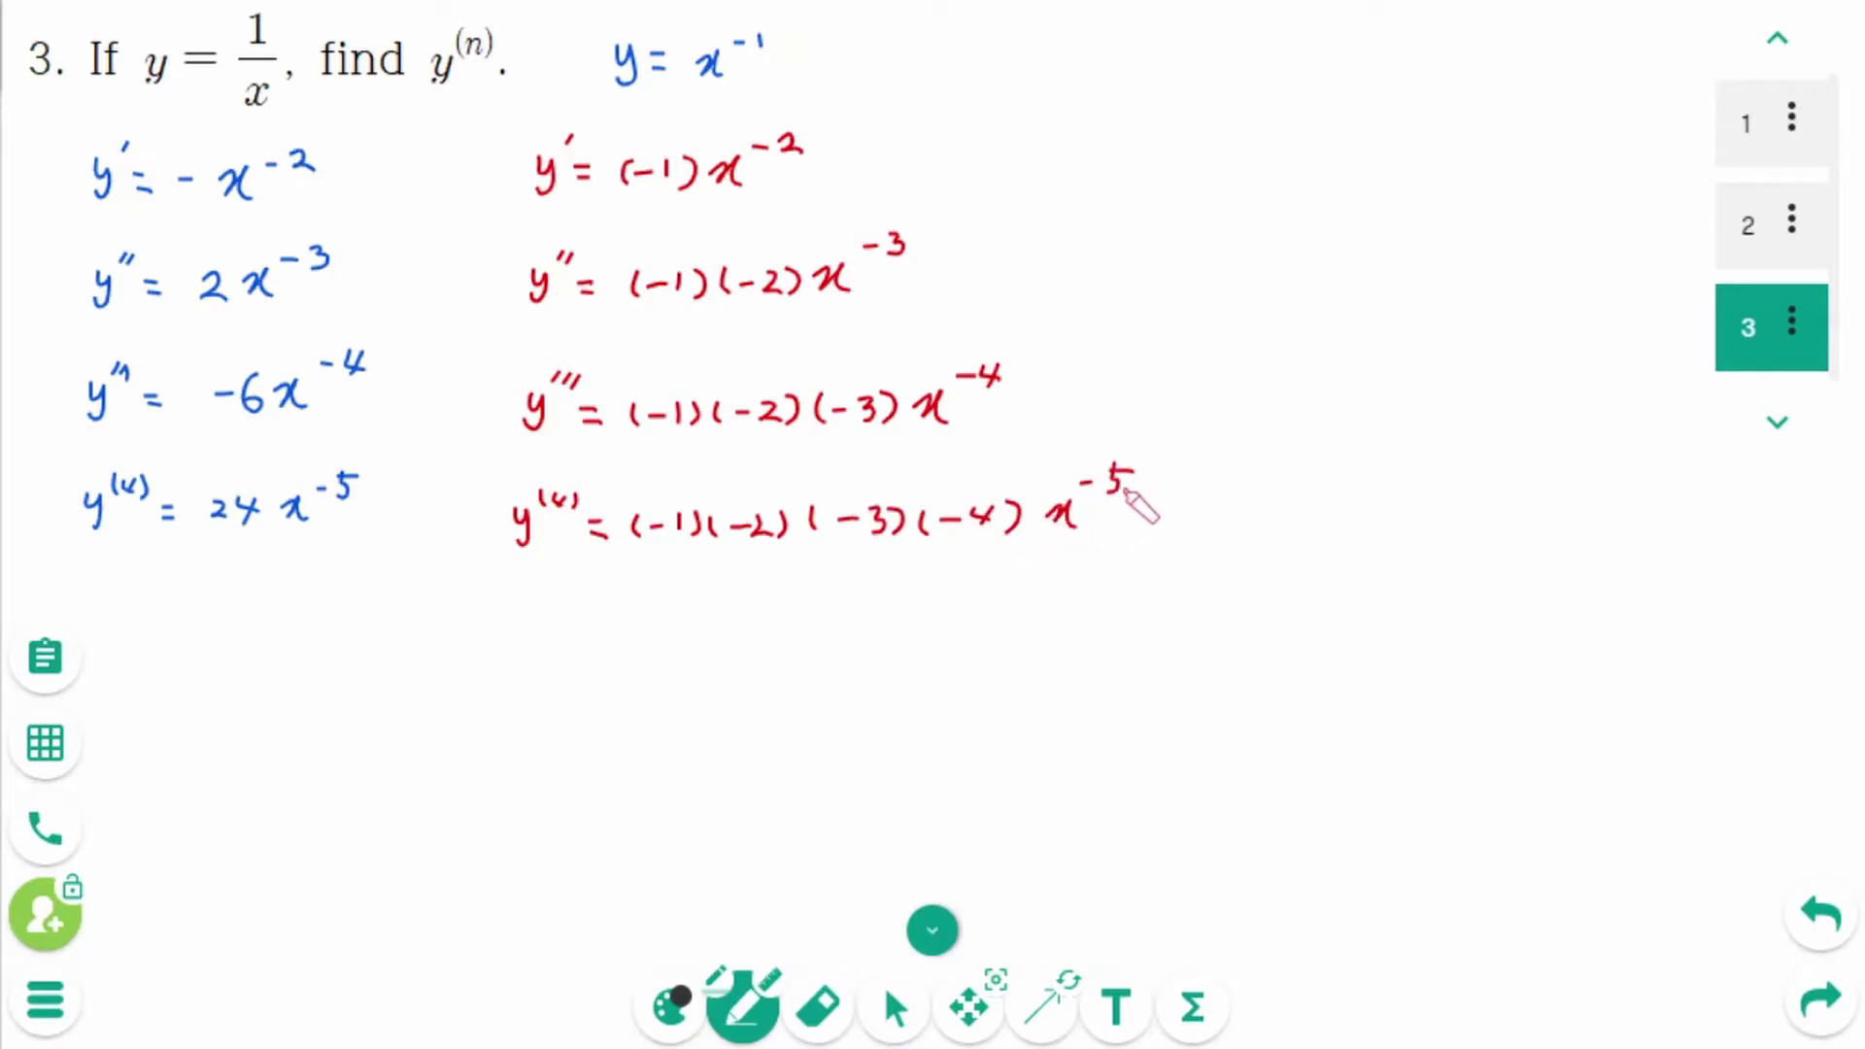
In green, add = (-1)^1·1·x^-2 beside y'
drag(1032, 179, 1118, 176)
mouse_move(1127, 163)
mouse_down()
mouse_move(1127, 186)
mouse_move(1273, 184)
mouse_up()
click(1225, 173)
mouse_move(1276, 161)
mouse_down()
mouse_move(1255, 185)
mouse_move(1293, 151)
mouse_move(1320, 158)
mouse_up()
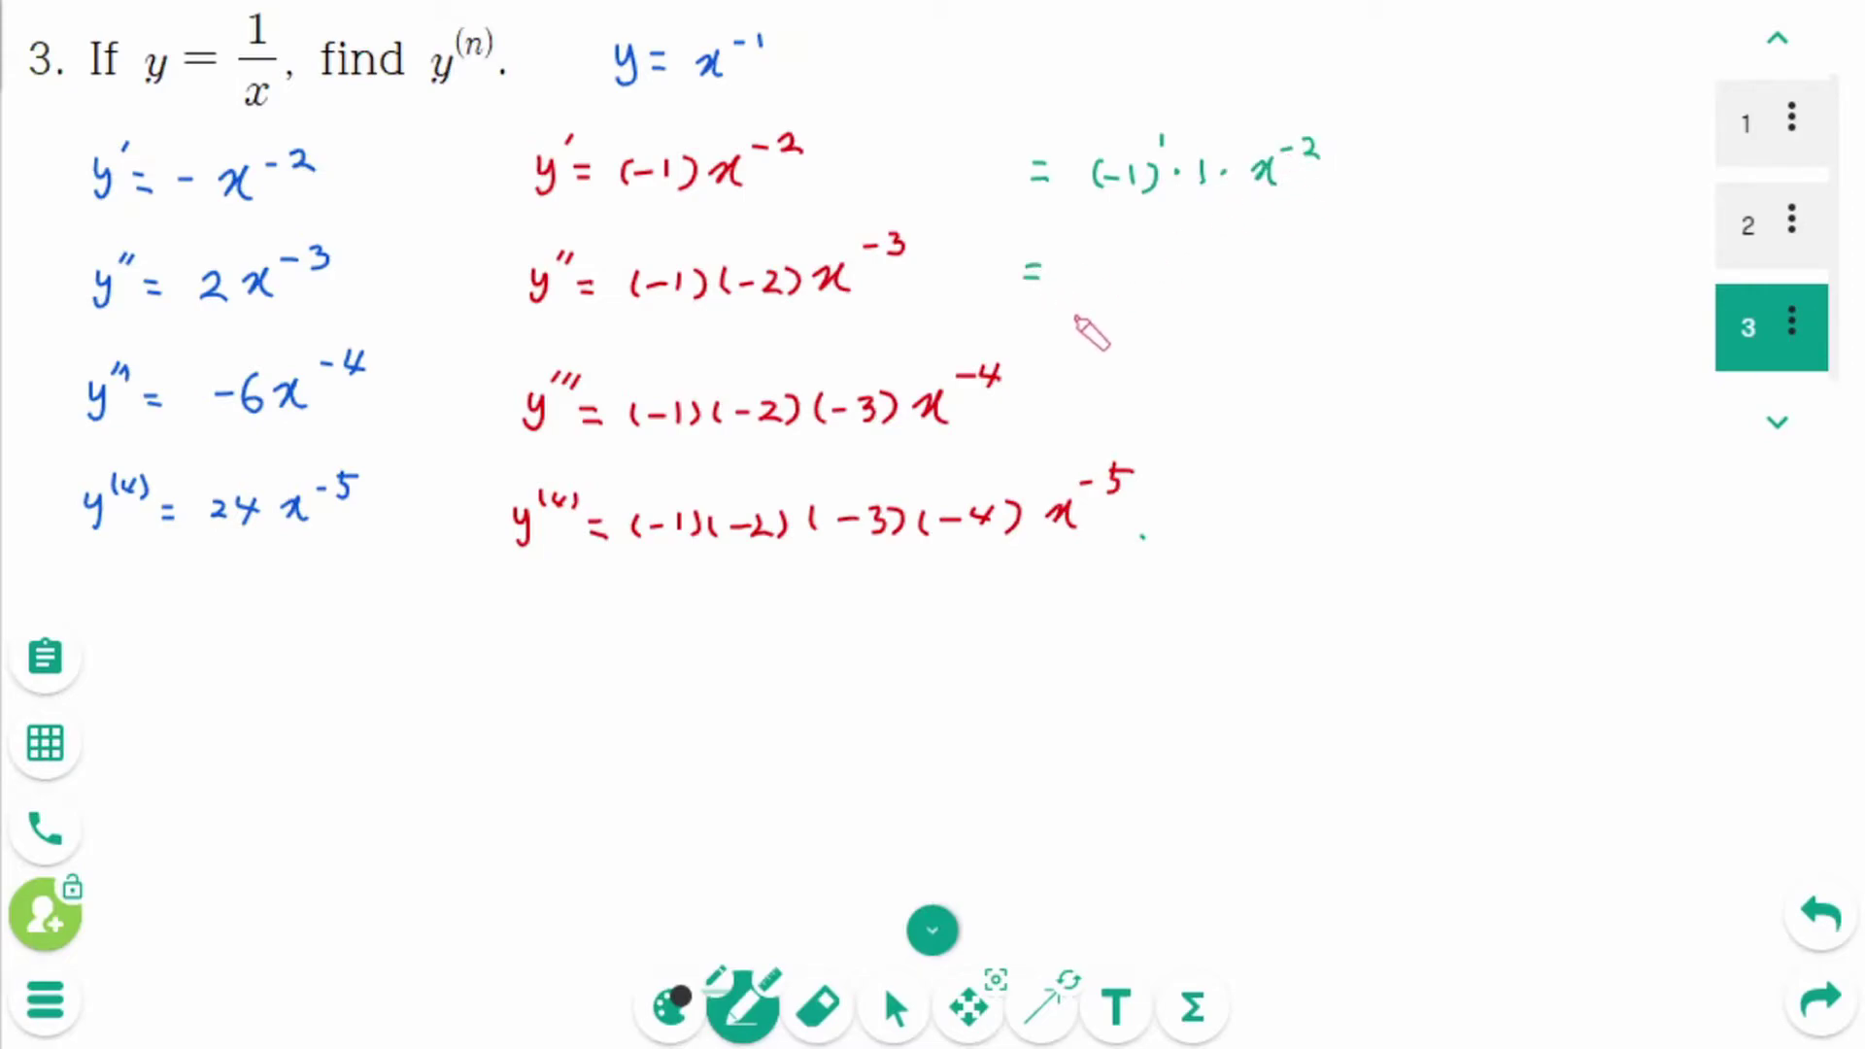
In green, write y'' as (−1)²·1·2·x⁻³ and y''' as (−1)³·1·2·3·x⁻⁴
drag(1078, 263, 1075, 287)
mouse_move(1085, 276)
mouse_down()
mouse_move(1280, 287)
mouse_move(1312, 264)
mouse_up()
click(1191, 277)
click(1255, 280)
drag(1023, 389, 1083, 412)
mouse_move(1095, 400)
mouse_down()
mouse_move(1326, 413)
mouse_move(1353, 386)
mouse_move(1365, 404)
mouse_up()
click(1197, 402)
click(1247, 403)
click(1288, 405)
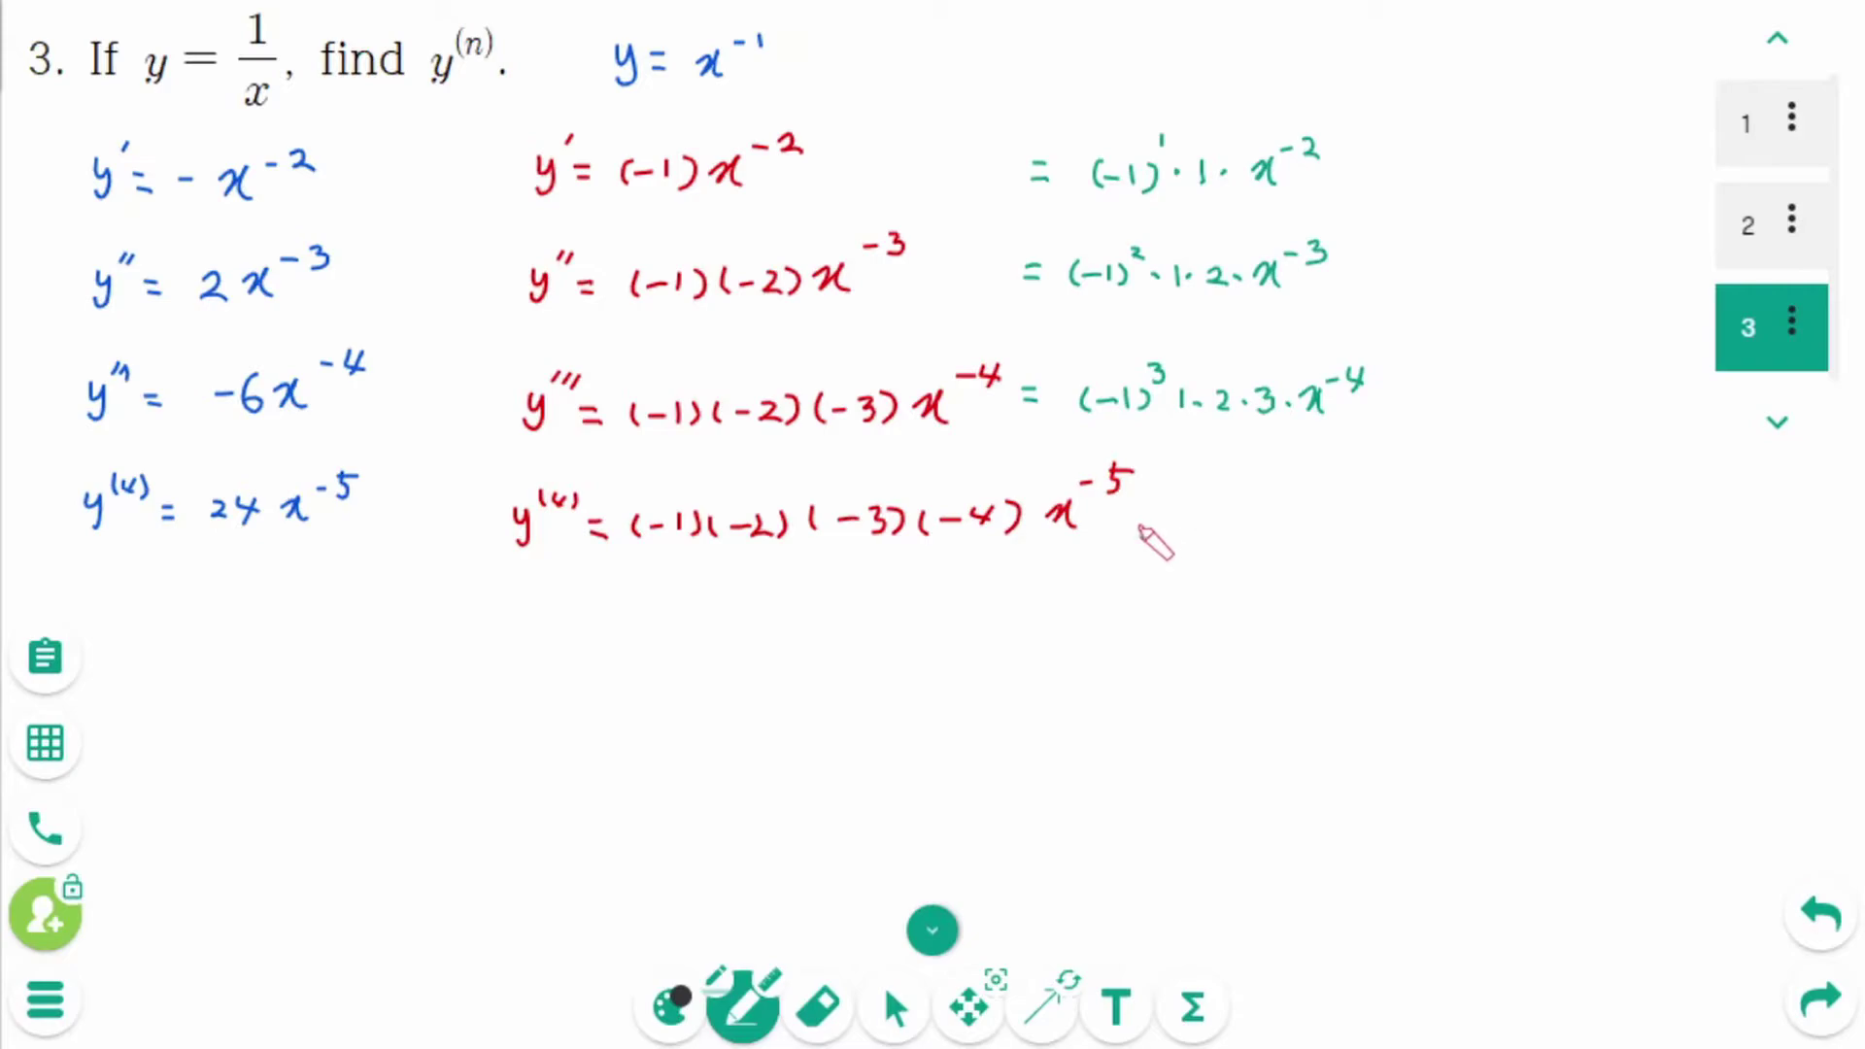
Write y⁗ as (−1)⁴·1·2·3·4·x⁻⁵, then start a purple '=' after y′
click(1142, 536)
drag(1116, 533, 1158, 539)
drag(1170, 526, 1212, 539)
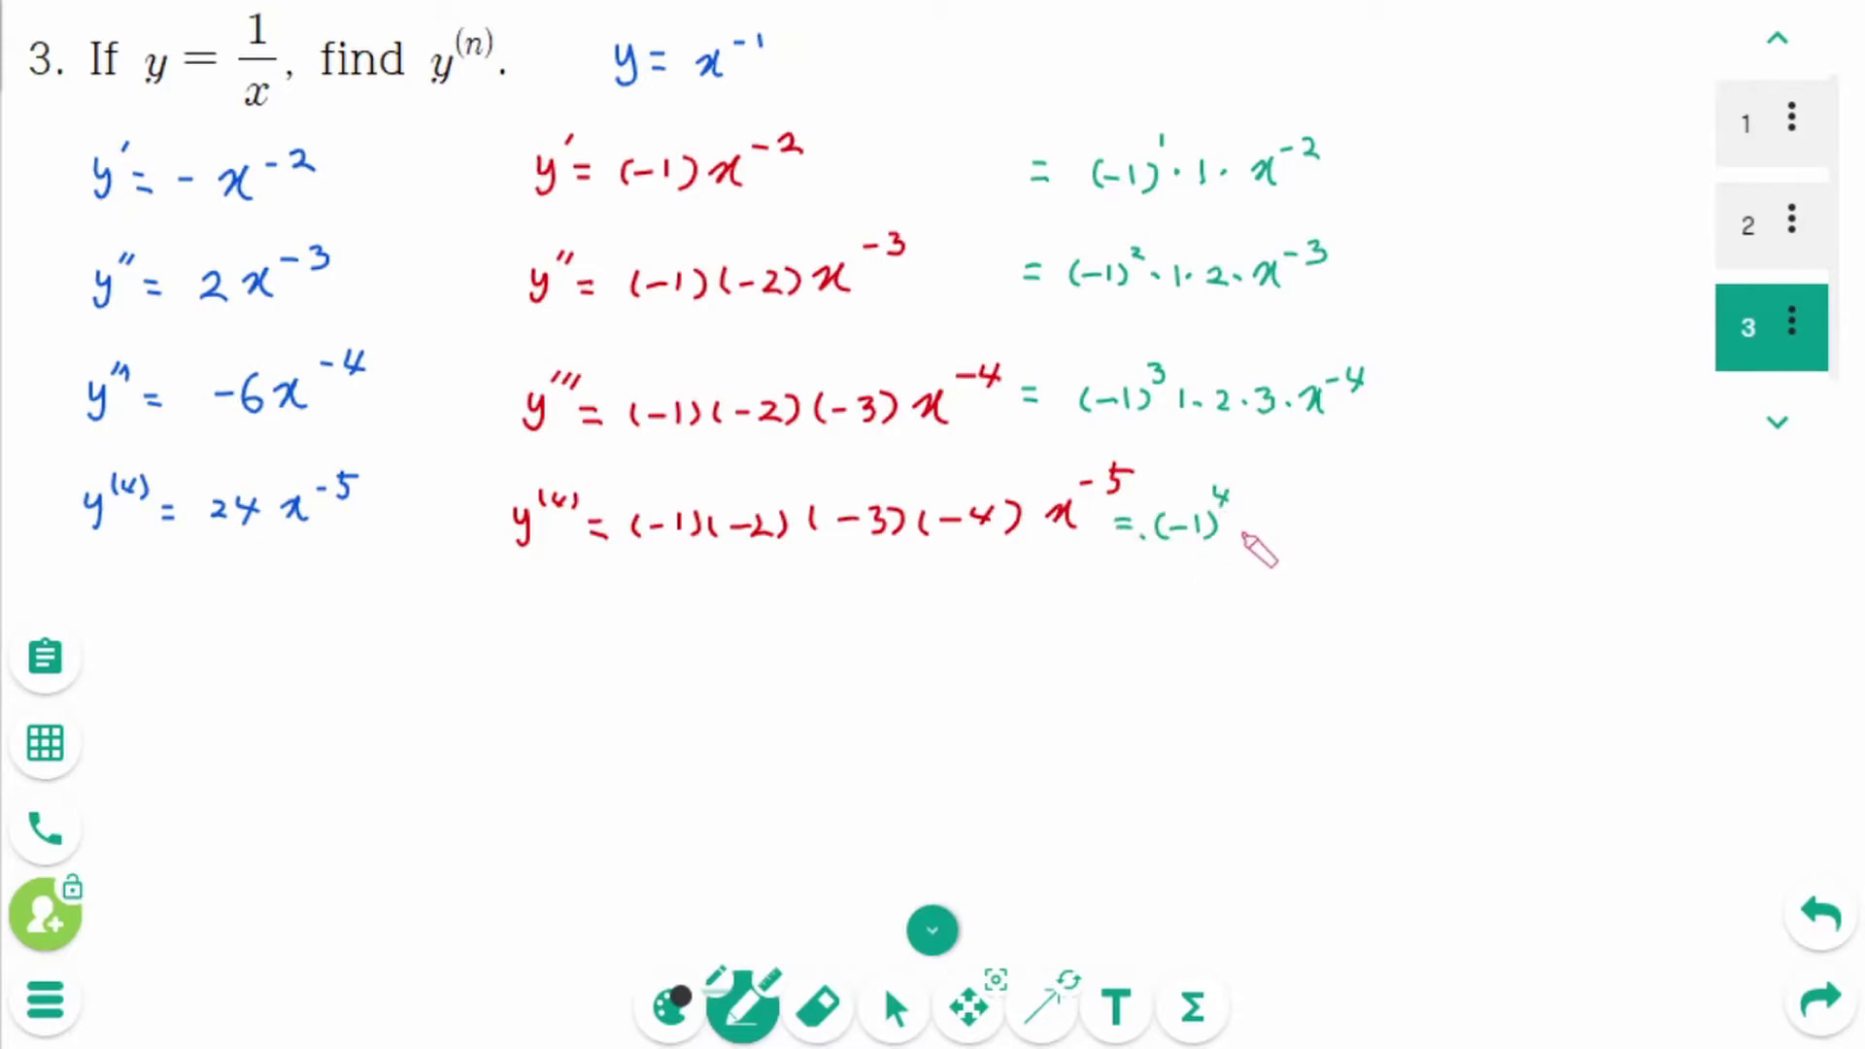
click(1274, 530)
click(1306, 532)
mouse_move(1323, 517)
mouse_down()
mouse_move(1327, 538)
mouse_move(1414, 534)
mouse_up()
click(1357, 532)
mouse_move(1427, 512)
mouse_down()
mouse_move(1410, 532)
mouse_move(1469, 484)
mouse_up()
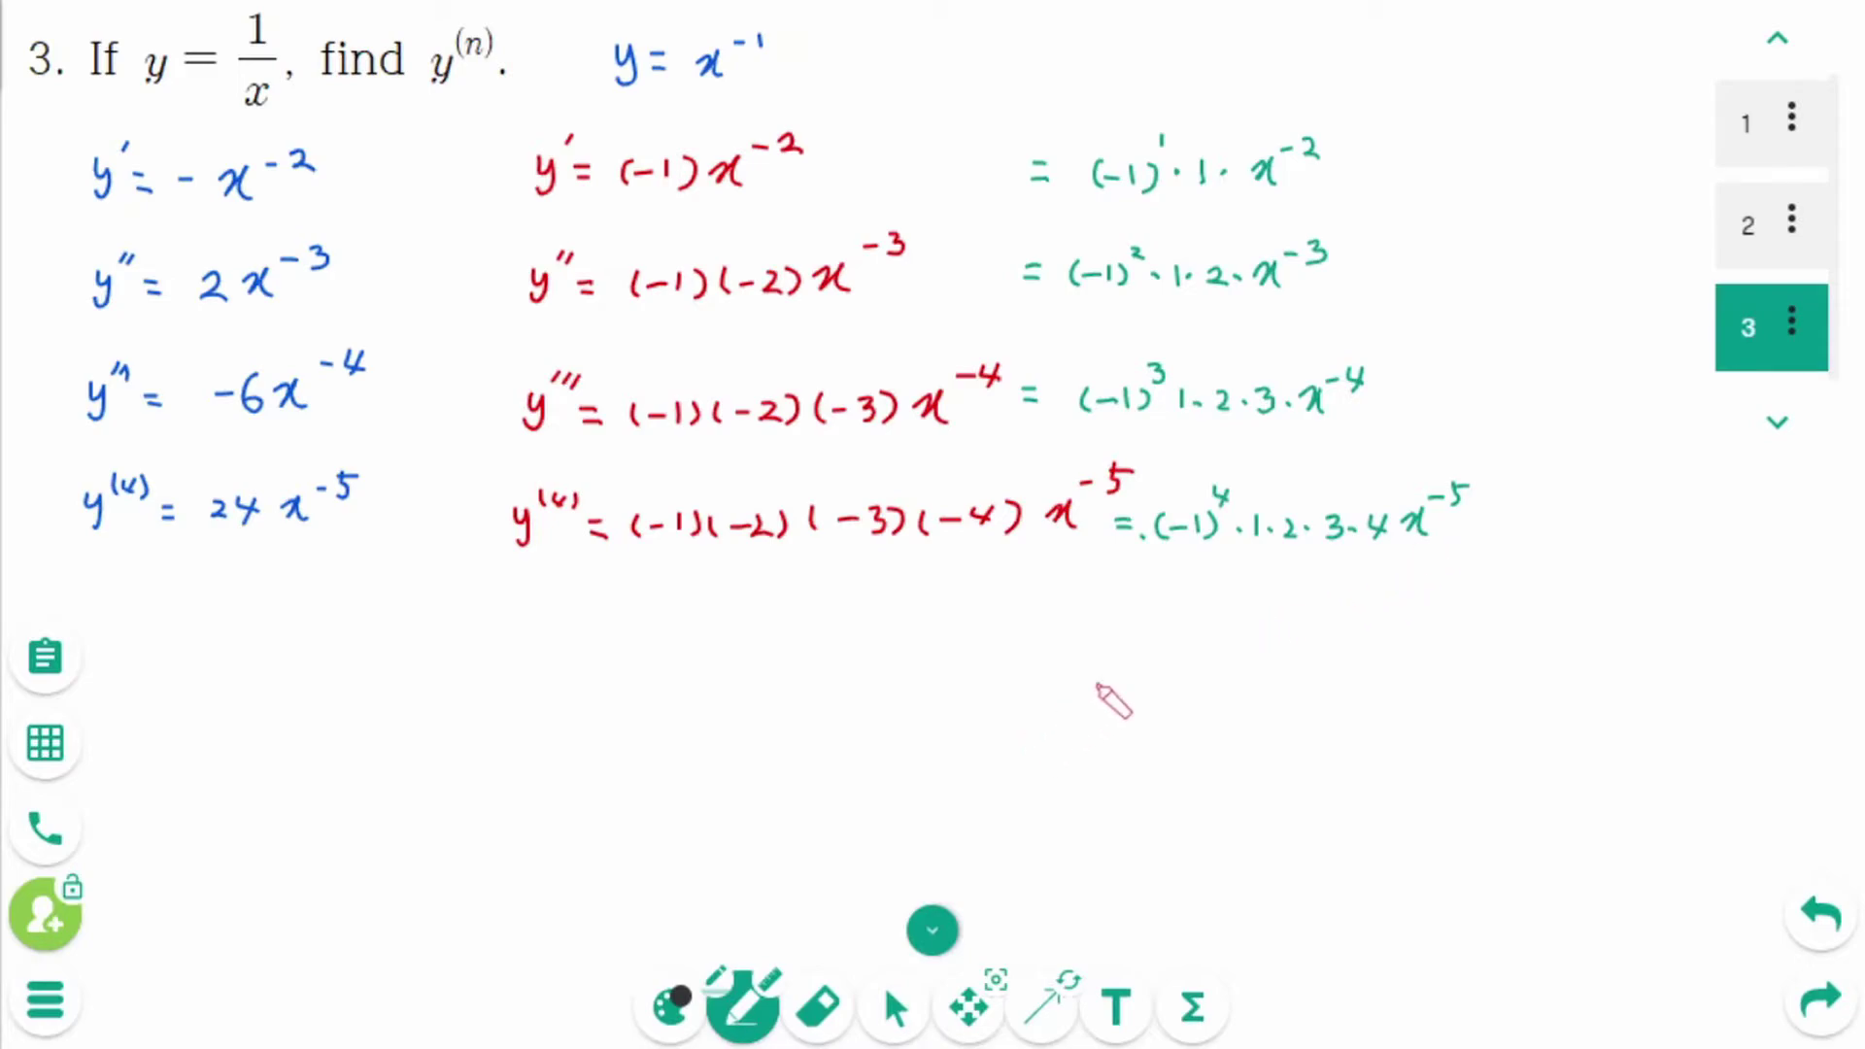
drag(1377, 166, 1390, 167)
drag(1379, 180, 1453, 173)
In purple, write (−1)¹1!x⁻² after y′ and (−1)²2!x⁻³ after y″
mouse_move(1462, 161)
mouse_down()
mouse_move(1463, 185)
mouse_move(1489, 187)
mouse_up()
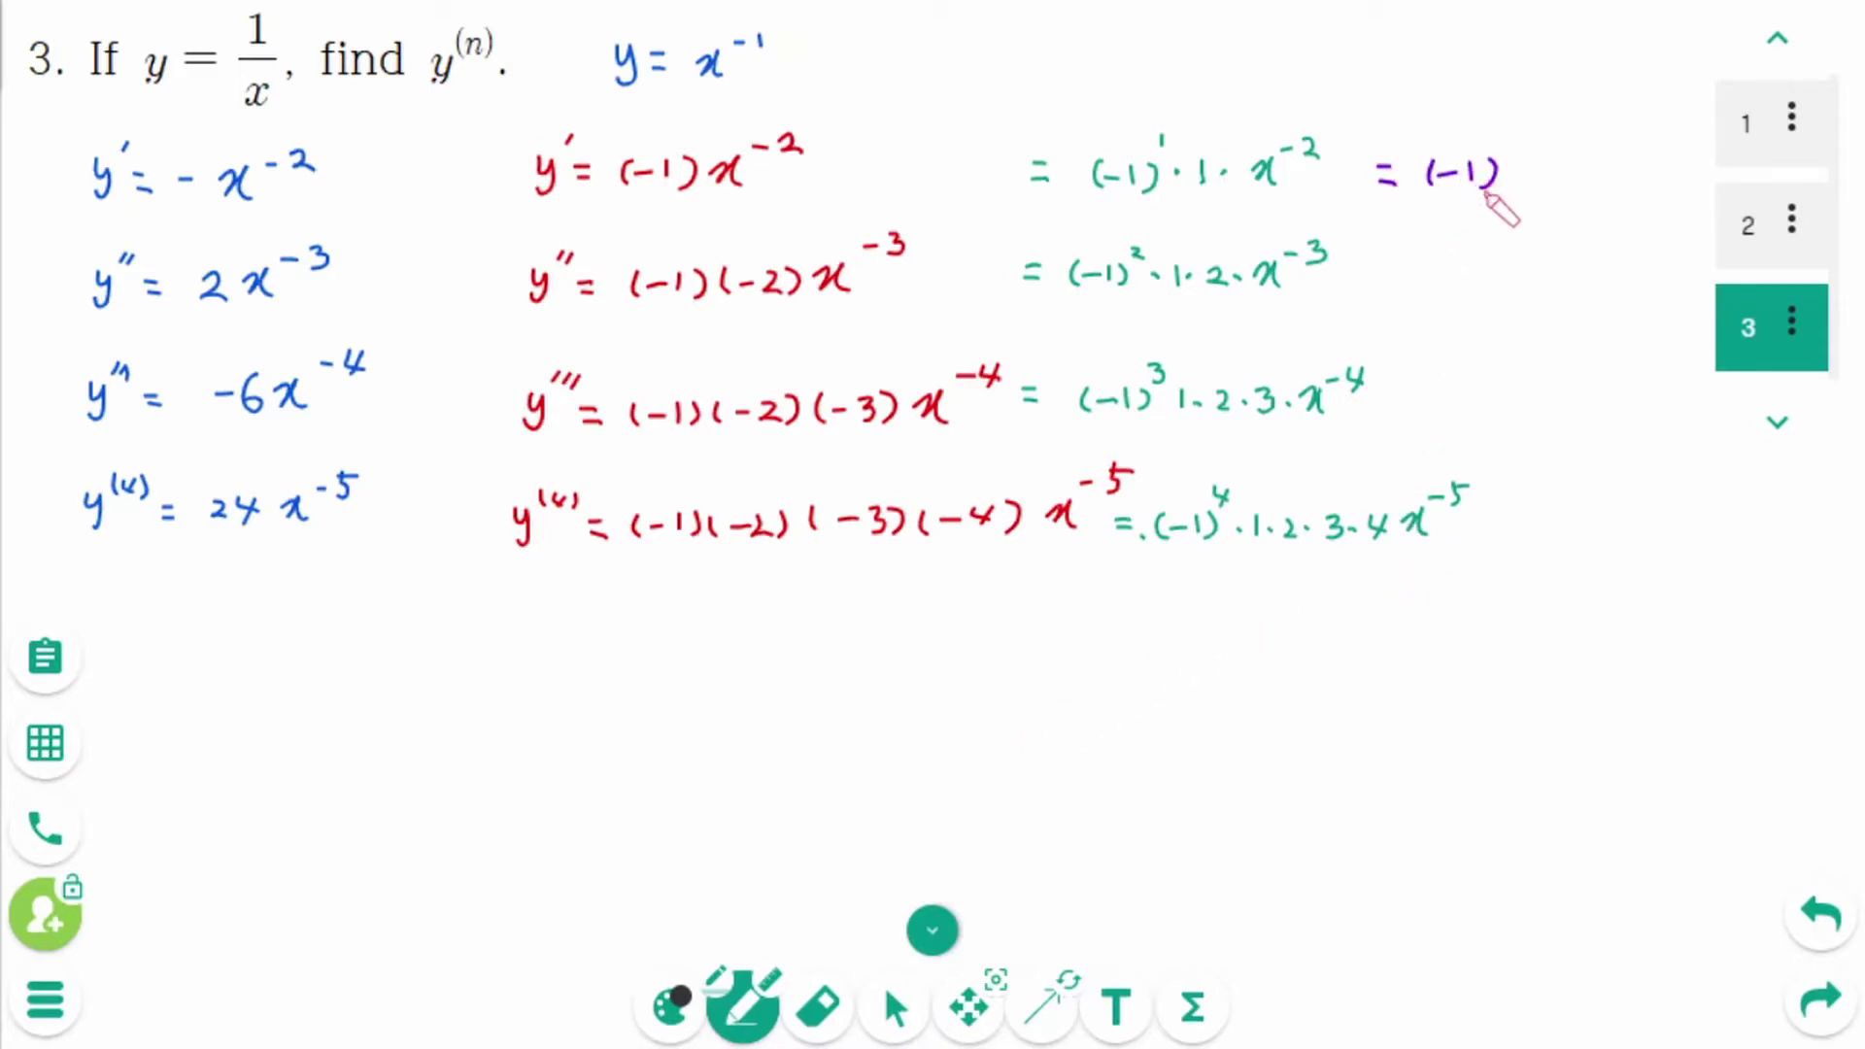
click(1533, 181)
drag(1554, 161, 1577, 184)
mouse_move(1580, 159)
mouse_down()
mouse_move(1554, 186)
mouse_move(1613, 154)
mouse_up()
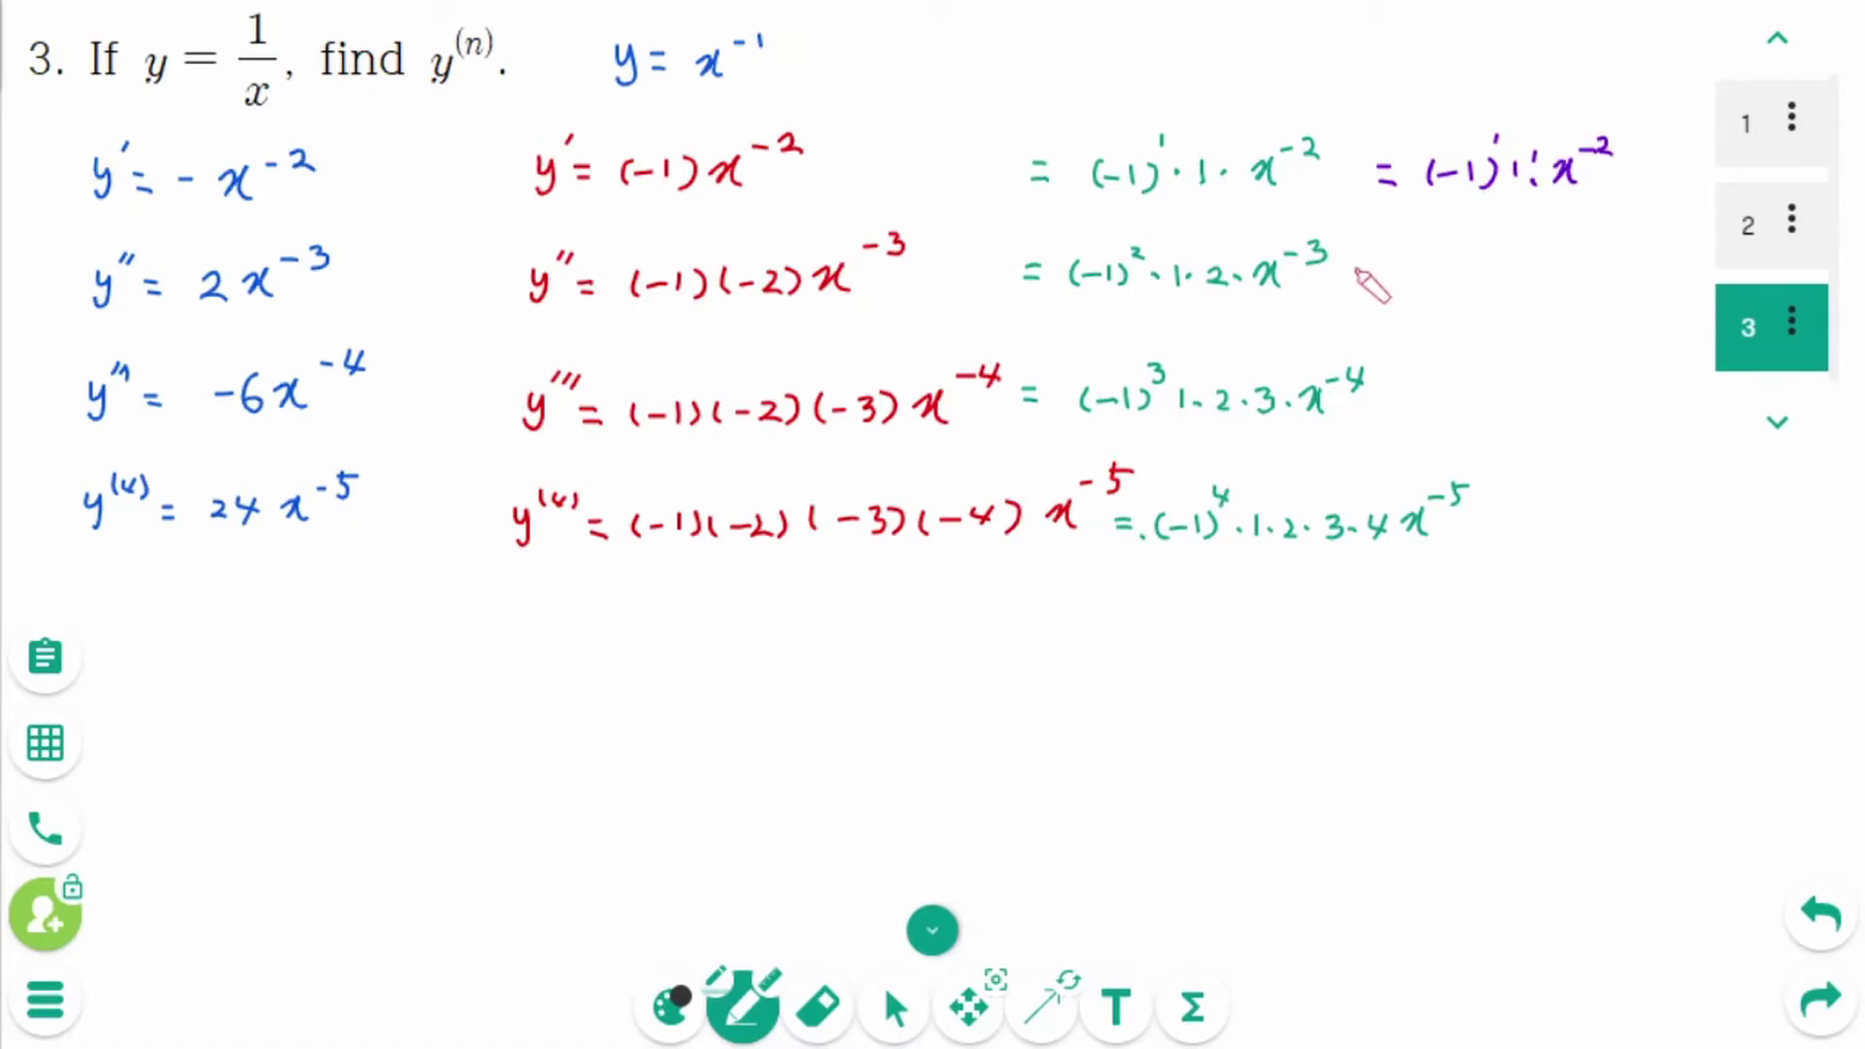
drag(1394, 259, 1389, 282)
drag(1399, 271, 1415, 280)
mouse_move(1425, 259)
mouse_down()
mouse_move(1431, 282)
mouse_move(1526, 289)
mouse_up()
click(1498, 289)
drag(1548, 254, 1560, 253)
drag(1562, 243, 1566, 263)
Write the factorial form (−1)³3!x⁻⁴ after y‴
drag(1379, 394, 1393, 394)
drag(1380, 404, 1433, 396)
drag(1446, 388, 1464, 407)
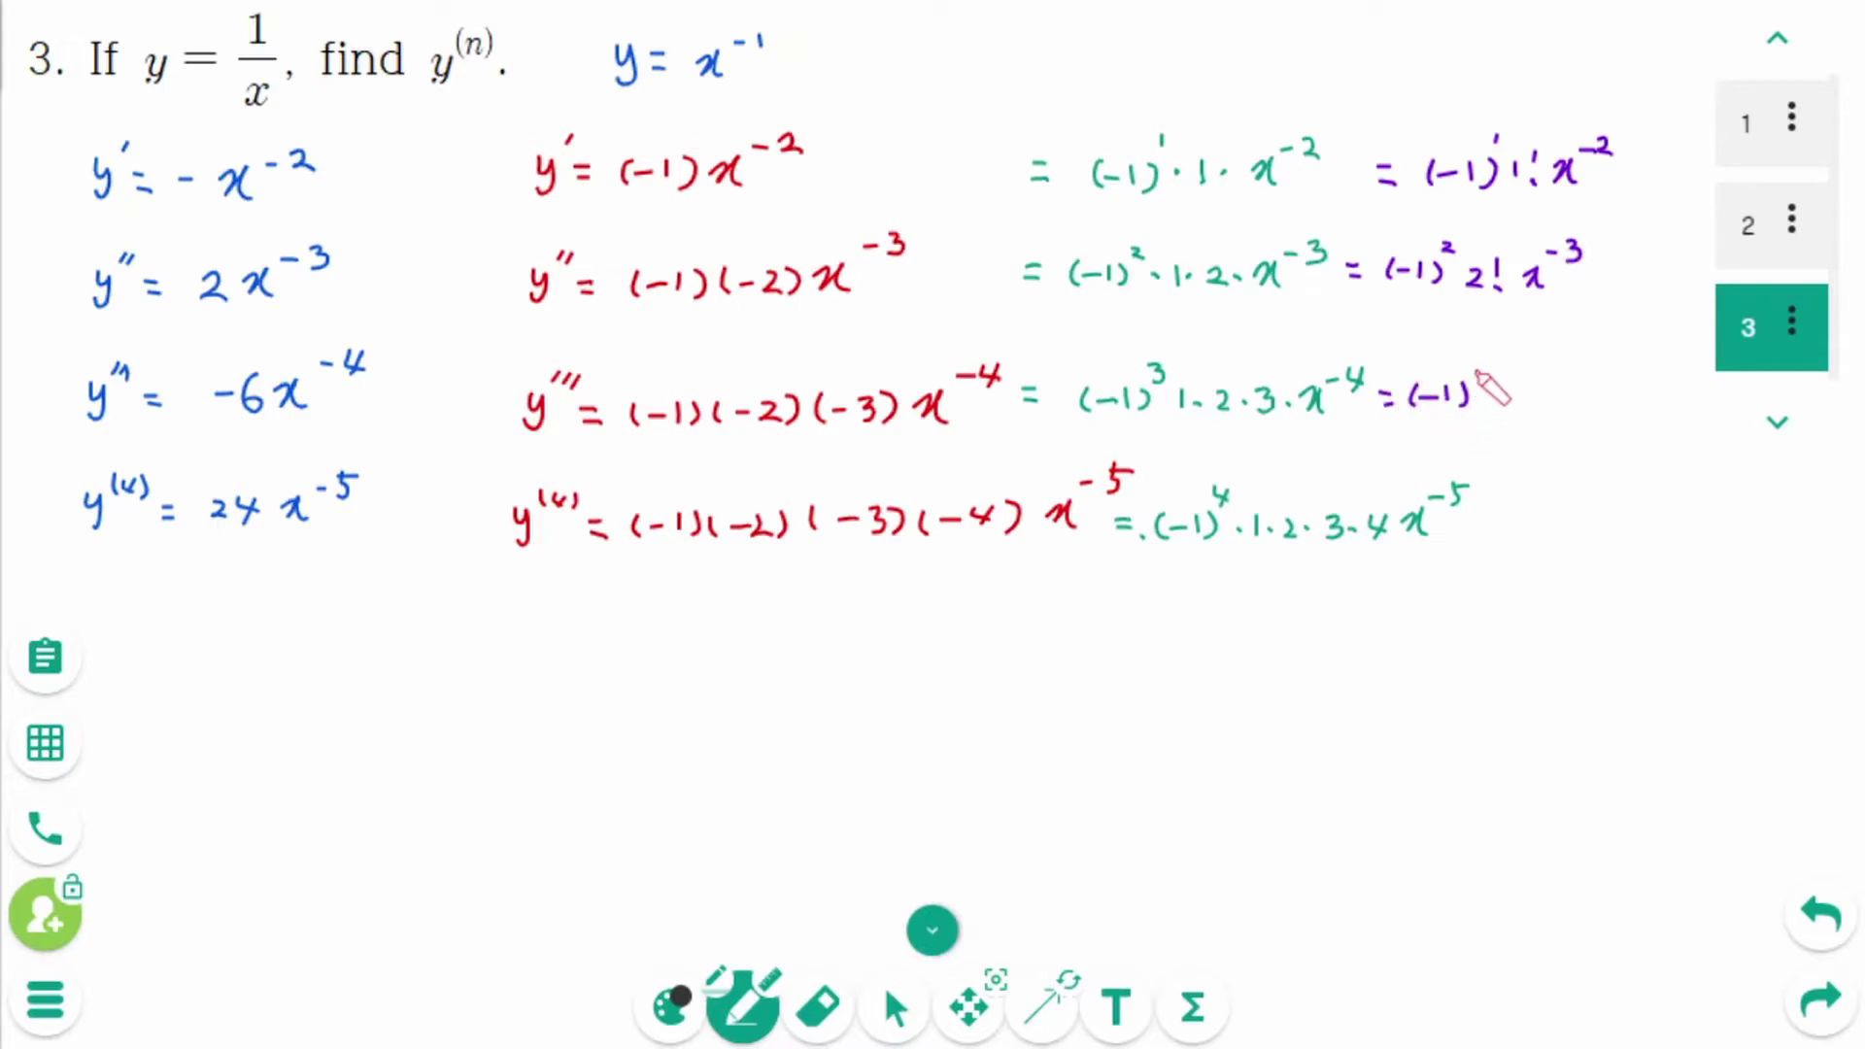
click(1512, 408)
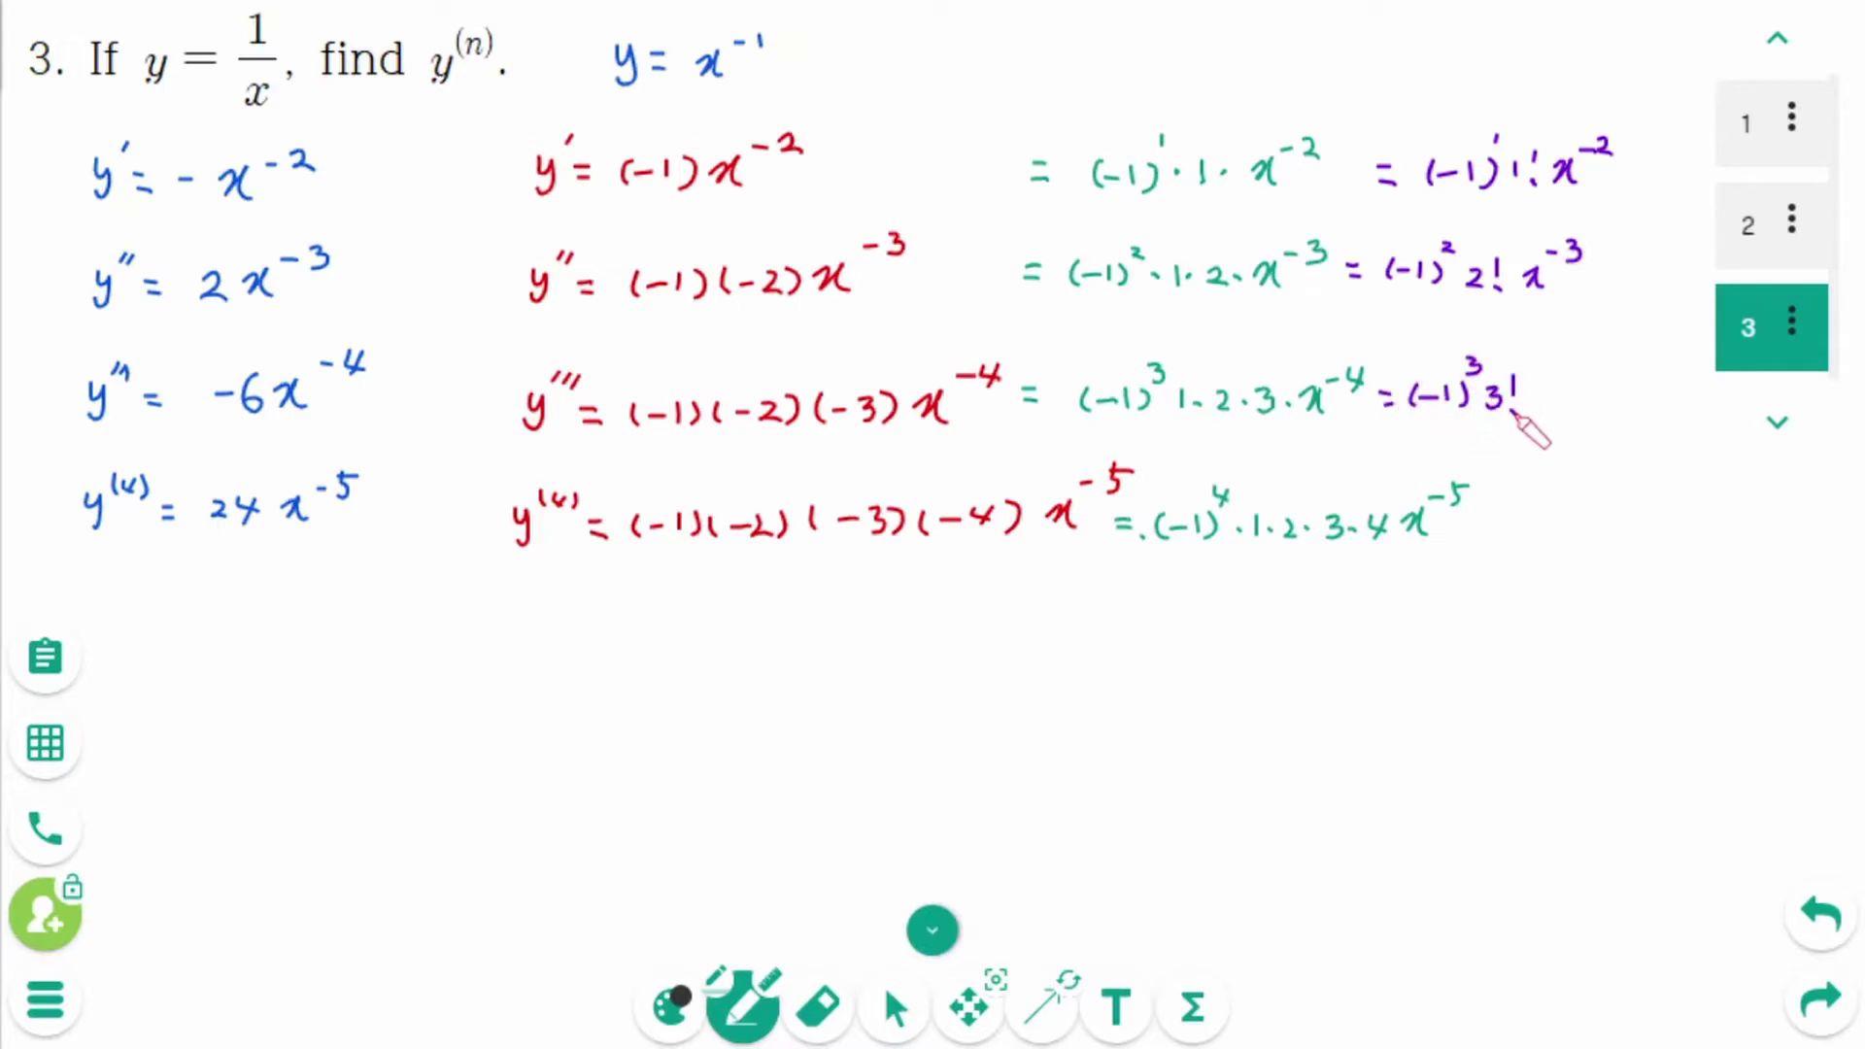
drag(1534, 391, 1543, 408)
drag(1552, 390, 1539, 409)
drag(1561, 385, 1587, 387)
drag(1474, 522, 1491, 530)
Write (−1)⁴4!x⁻⁵ after y⁗ and draw a vertical ellipsis below
mouse_move(1511, 512)
mouse_down()
mouse_move(1508, 534)
mouse_move(1532, 525)
mouse_up()
mouse_move(1551, 513)
mouse_down()
mouse_move(1595, 501)
mouse_move(1654, 539)
mouse_move(1692, 540)
mouse_move(1721, 511)
mouse_up()
click(1645, 534)
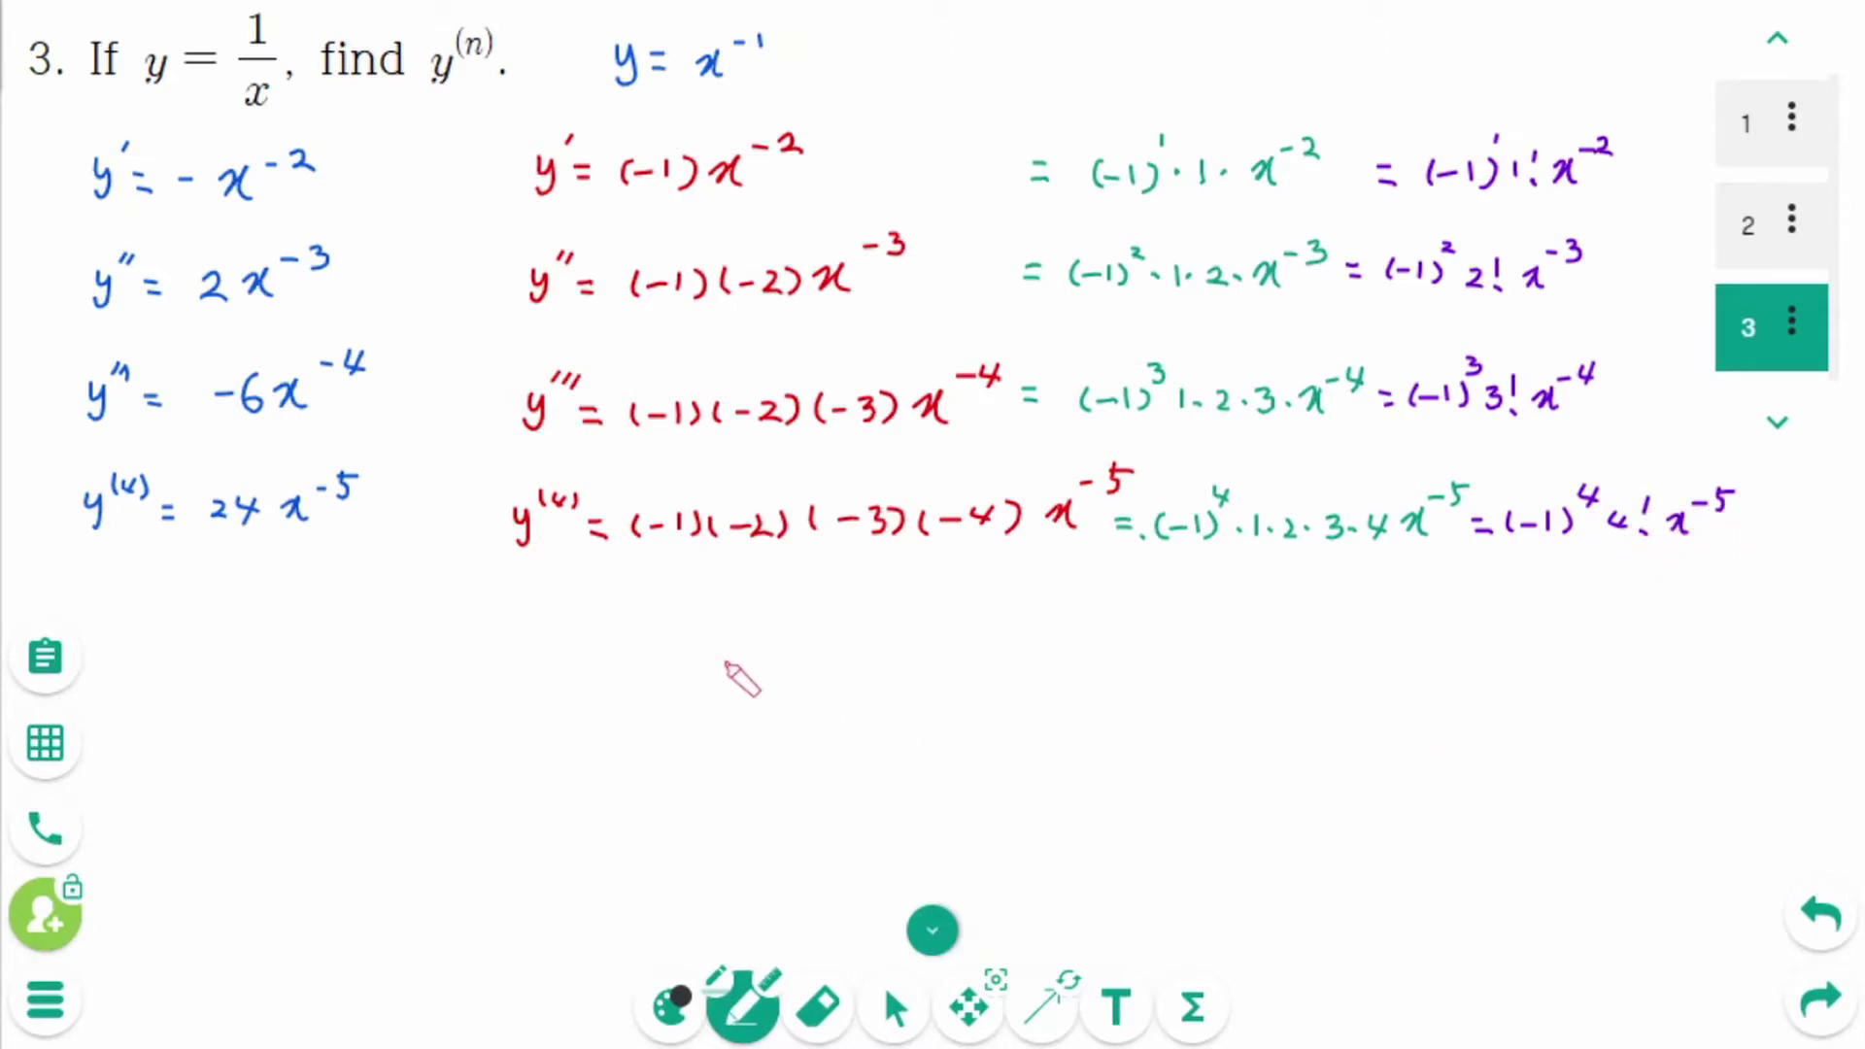
click(653, 605)
click(657, 629)
click(658, 653)
Start y⁽ⁿ⁾ and circle the derivative orders, powers of (−1) and factorials in blue
drag(537, 700, 541, 738)
drag(561, 694, 595, 705)
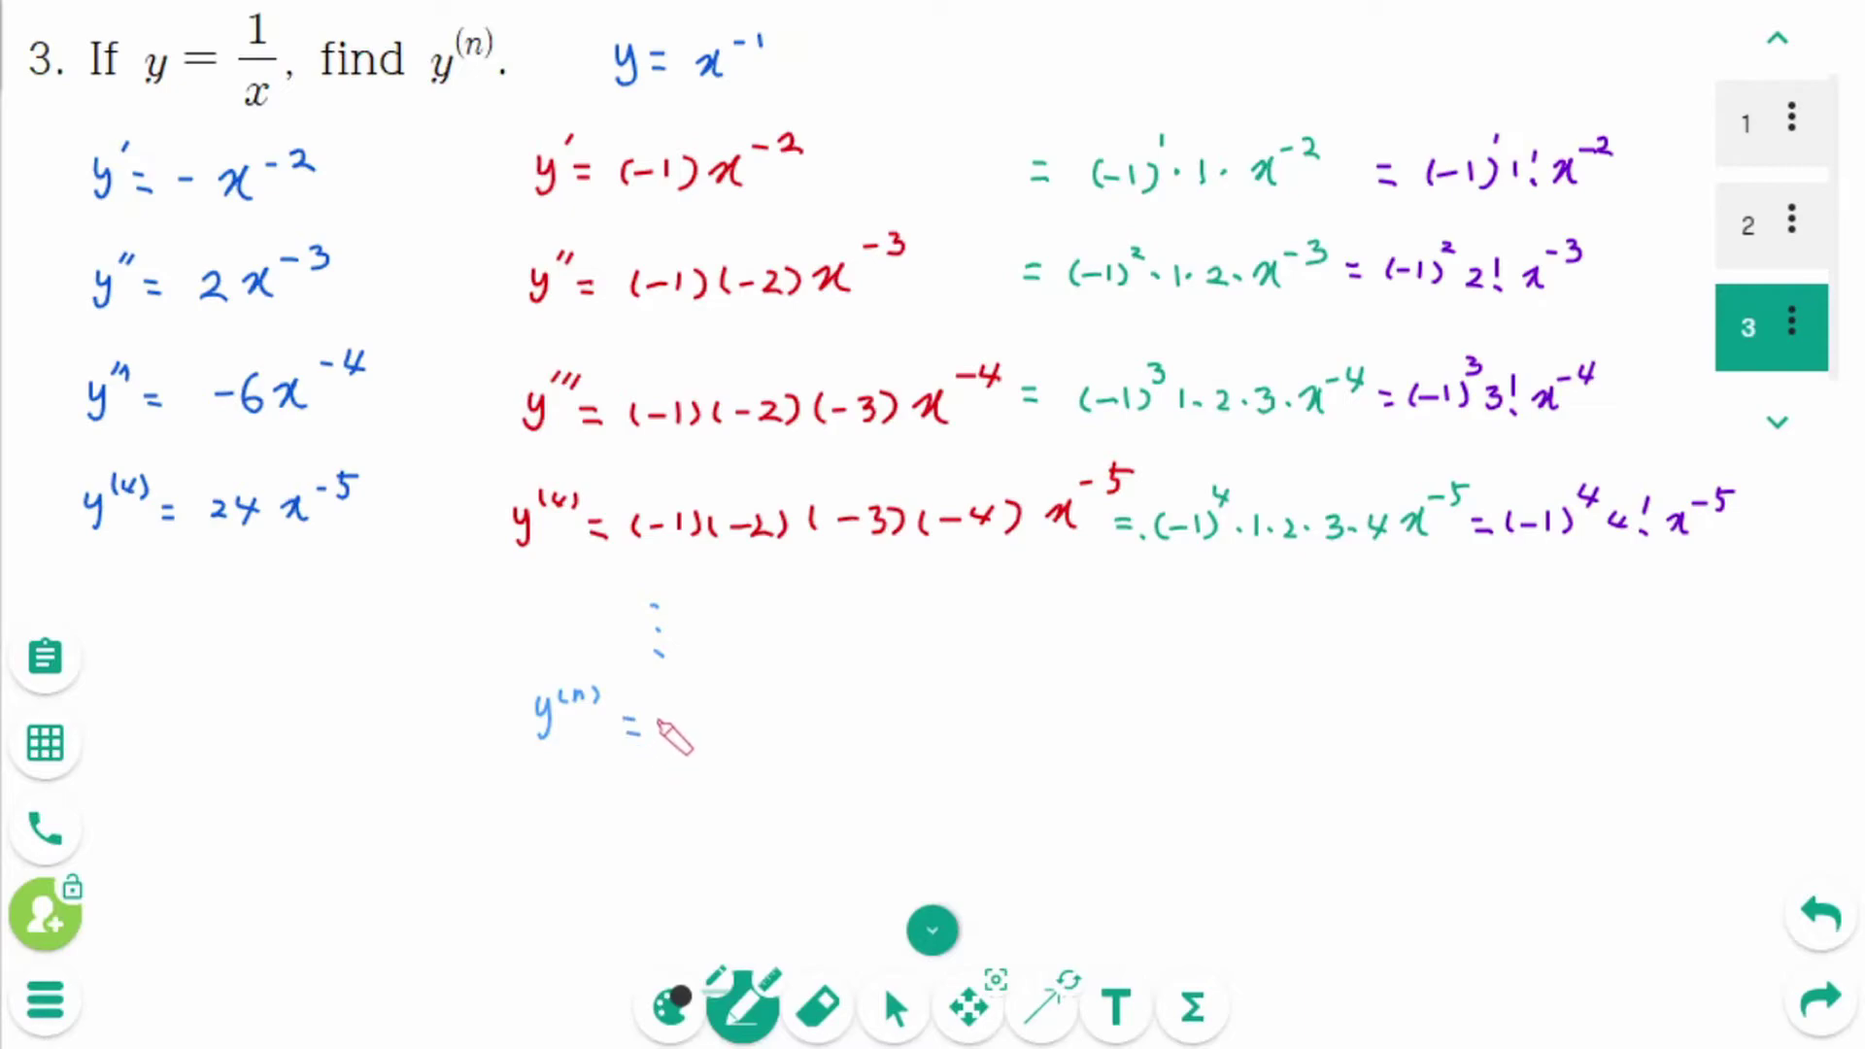
drag(570, 124, 573, 130)
drag(1492, 125, 1537, 156)
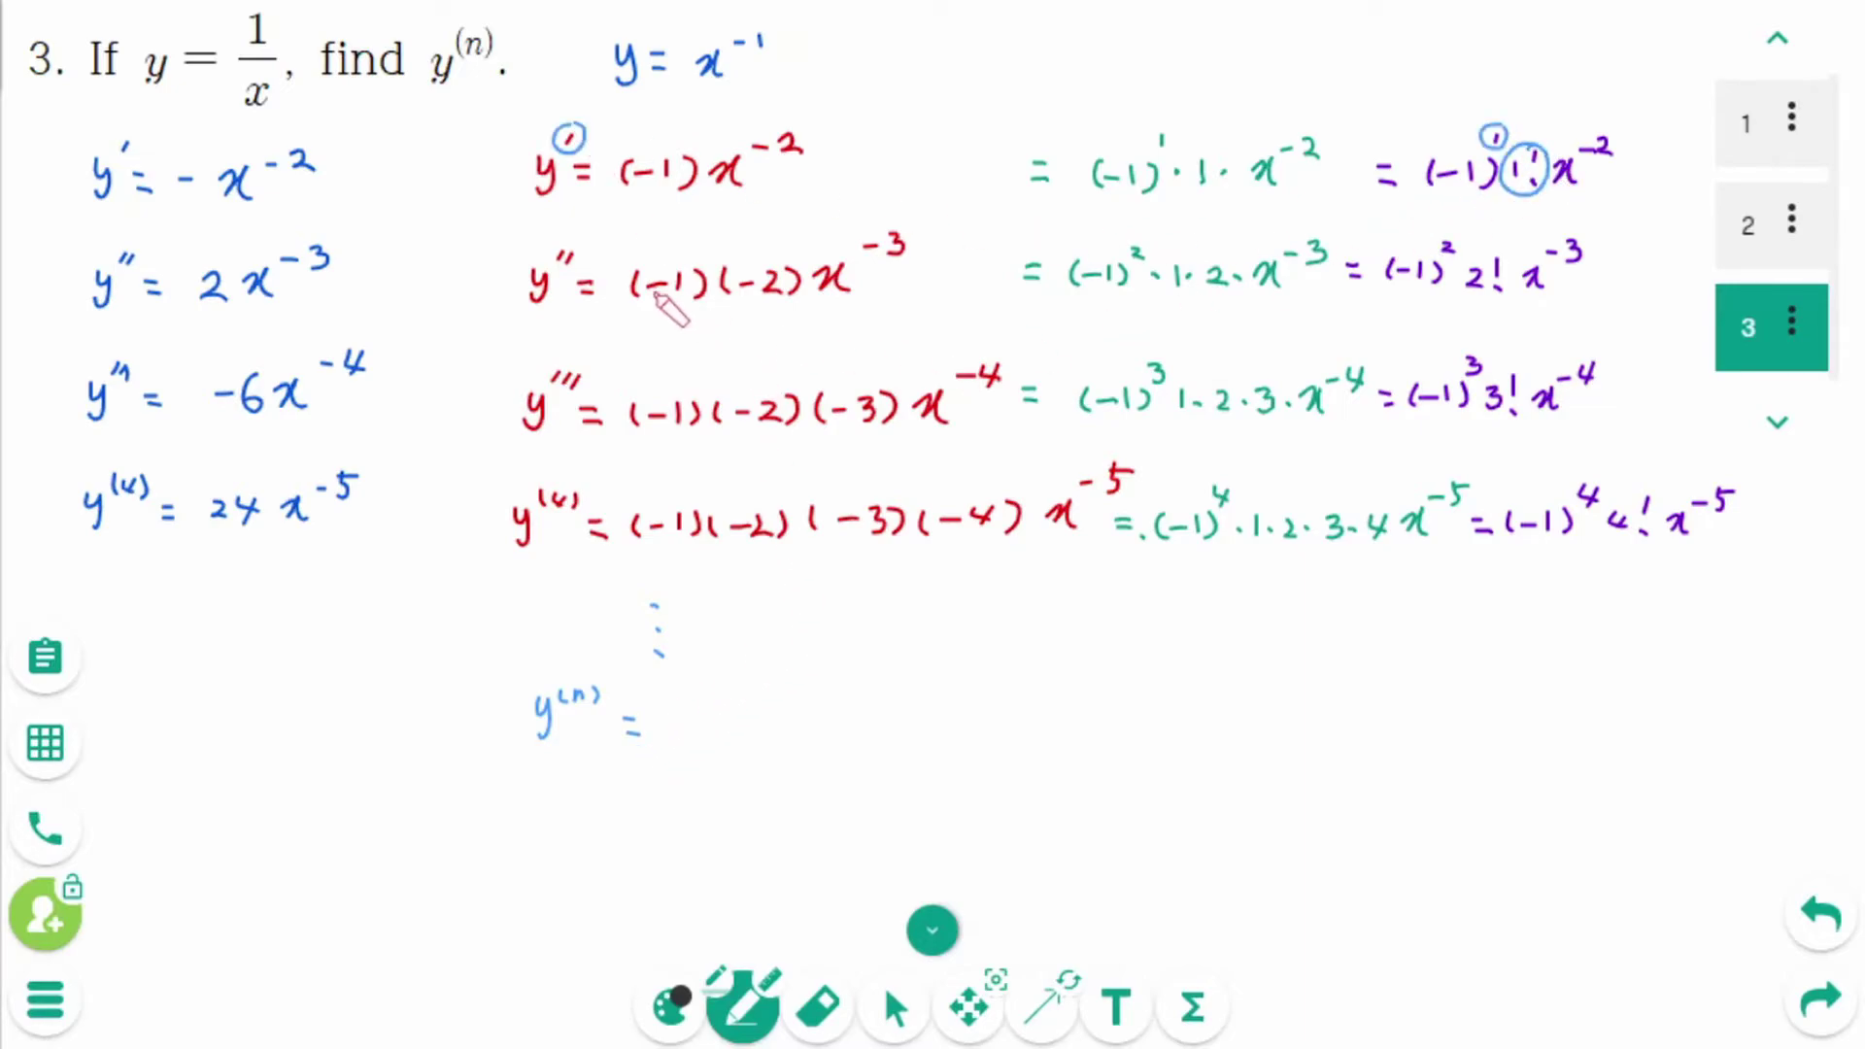
drag(582, 248, 585, 252)
drag(1435, 239, 1508, 260)
drag(575, 365, 579, 371)
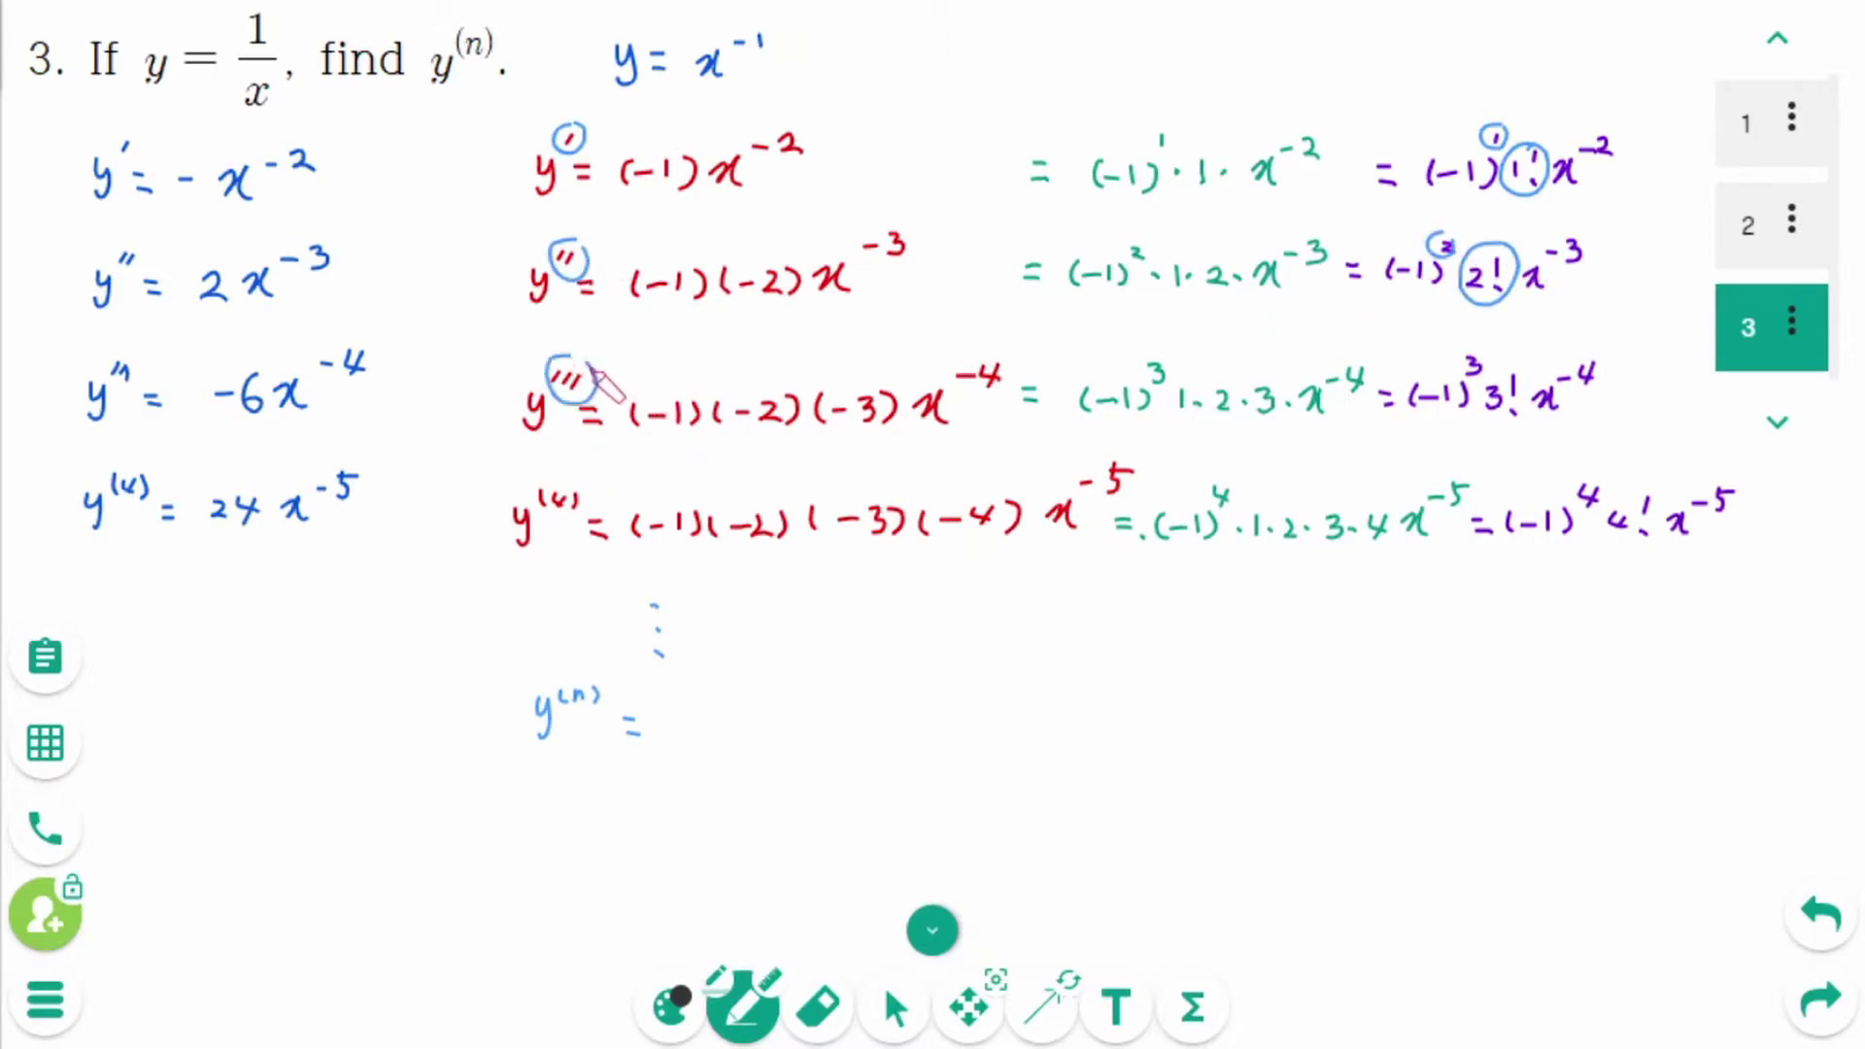
drag(1525, 377, 1529, 381)
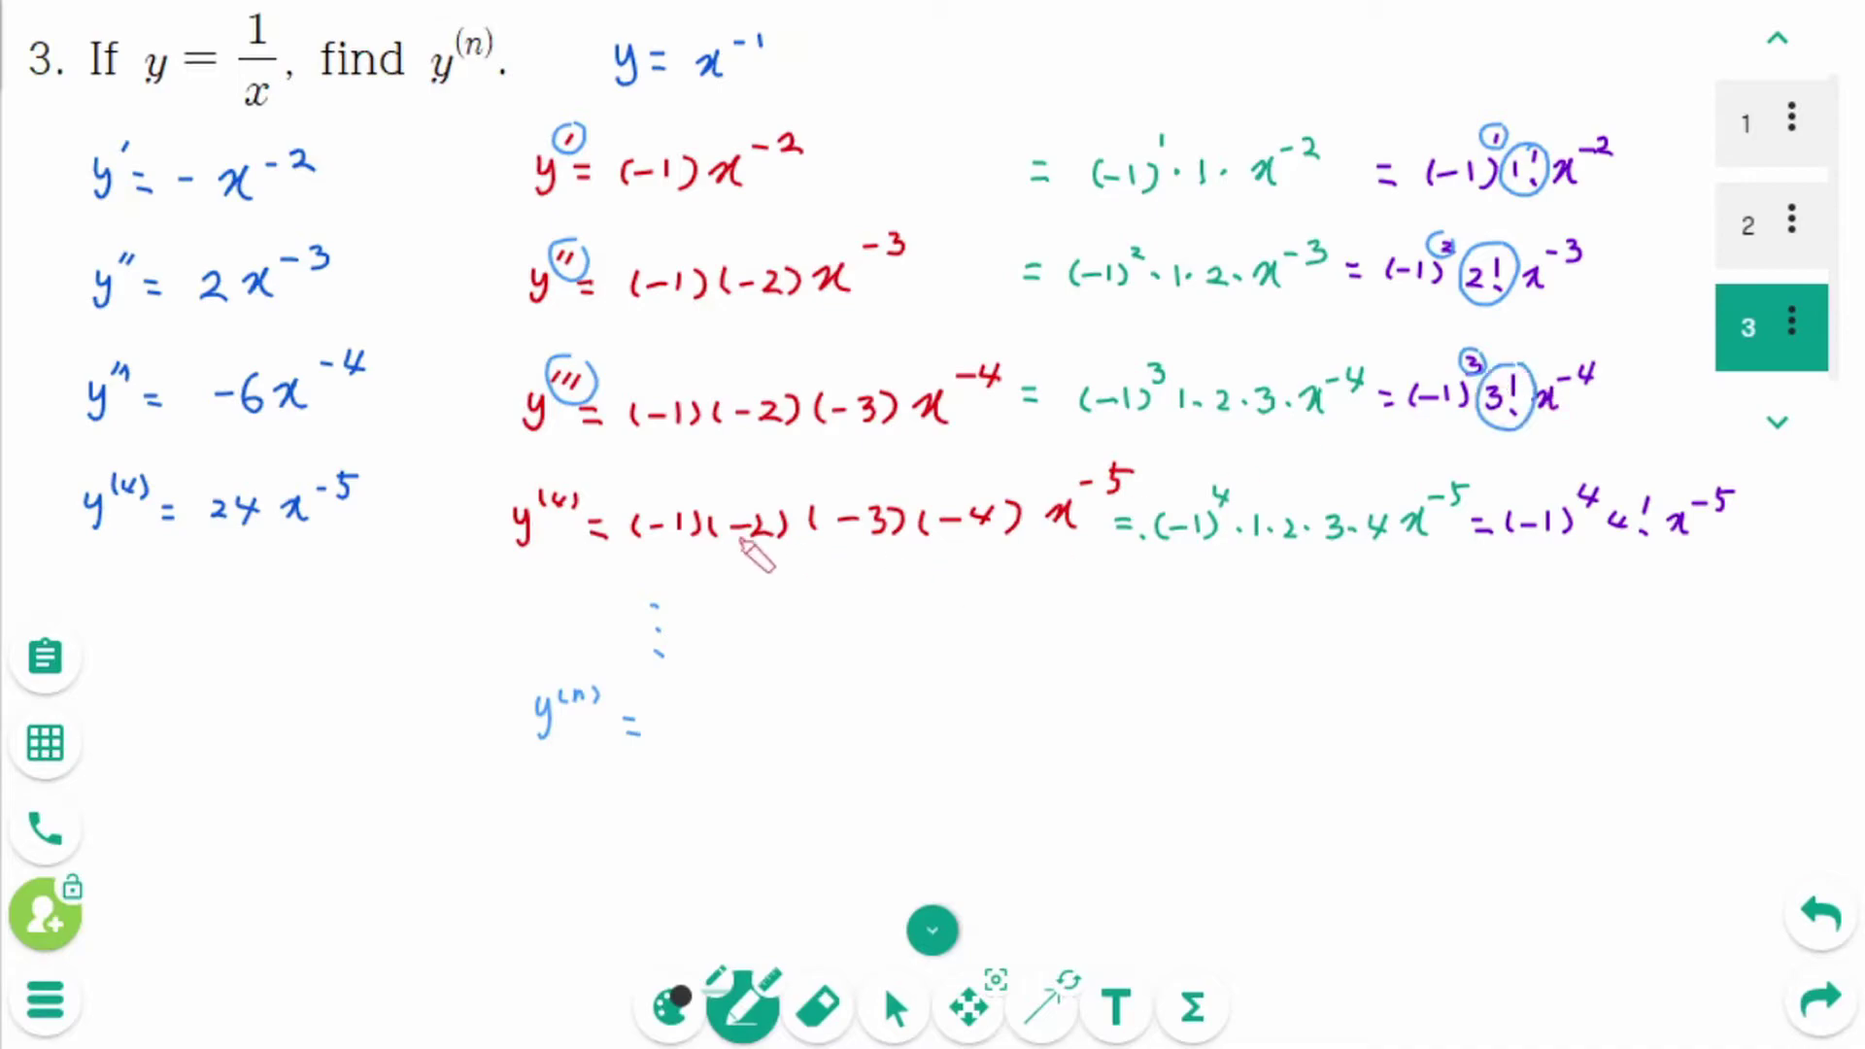
drag(1594, 480, 1641, 495)
drag(677, 710, 673, 743)
Write (−1)ⁿ n! in the general formula
drag(692, 728, 720, 740)
mouse_move(735, 717)
mouse_down()
mouse_move(736, 744)
mouse_move(815, 740)
mouse_up()
mouse_move(841, 712)
mouse_down()
mouse_move(841, 736)
mouse_move(904, 746)
mouse_up()
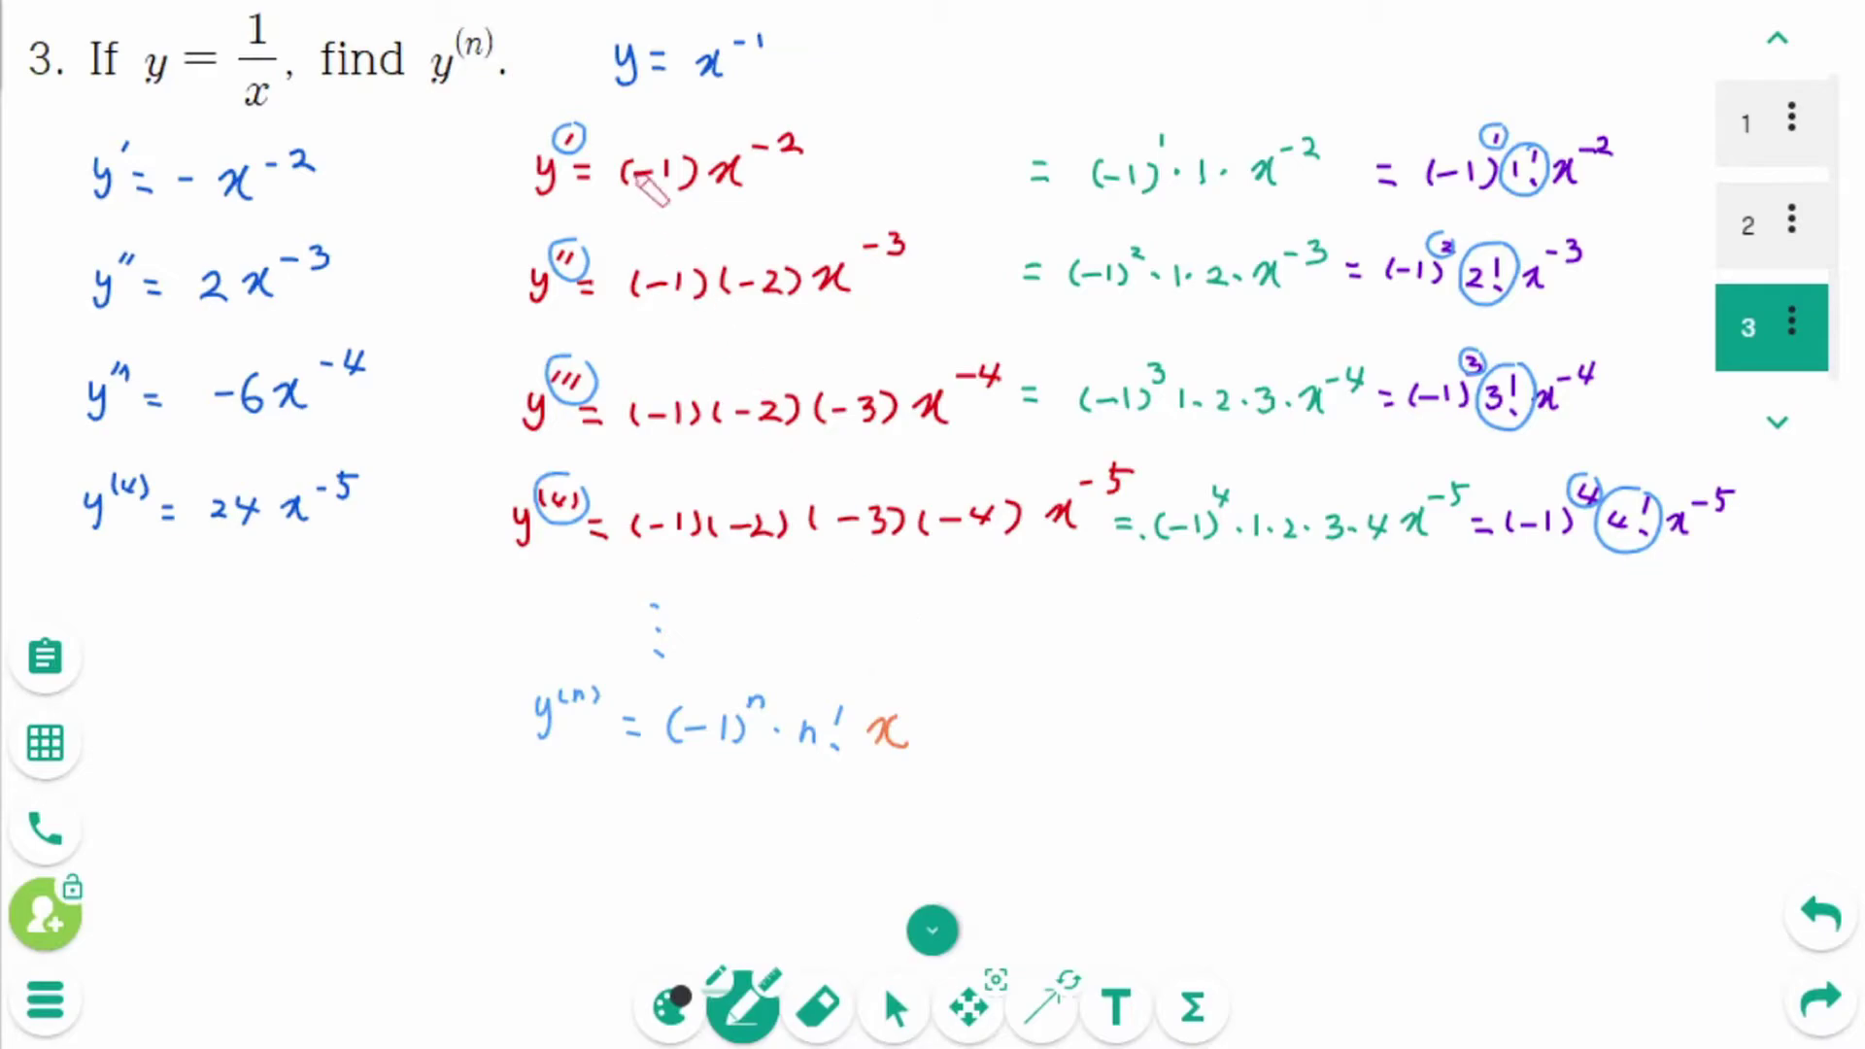
Circle each derivative order and its x exponent, −2 through −5, in orange
drag(588, 120, 589, 122)
drag(1620, 129, 1616, 126)
drag(582, 241, 584, 243)
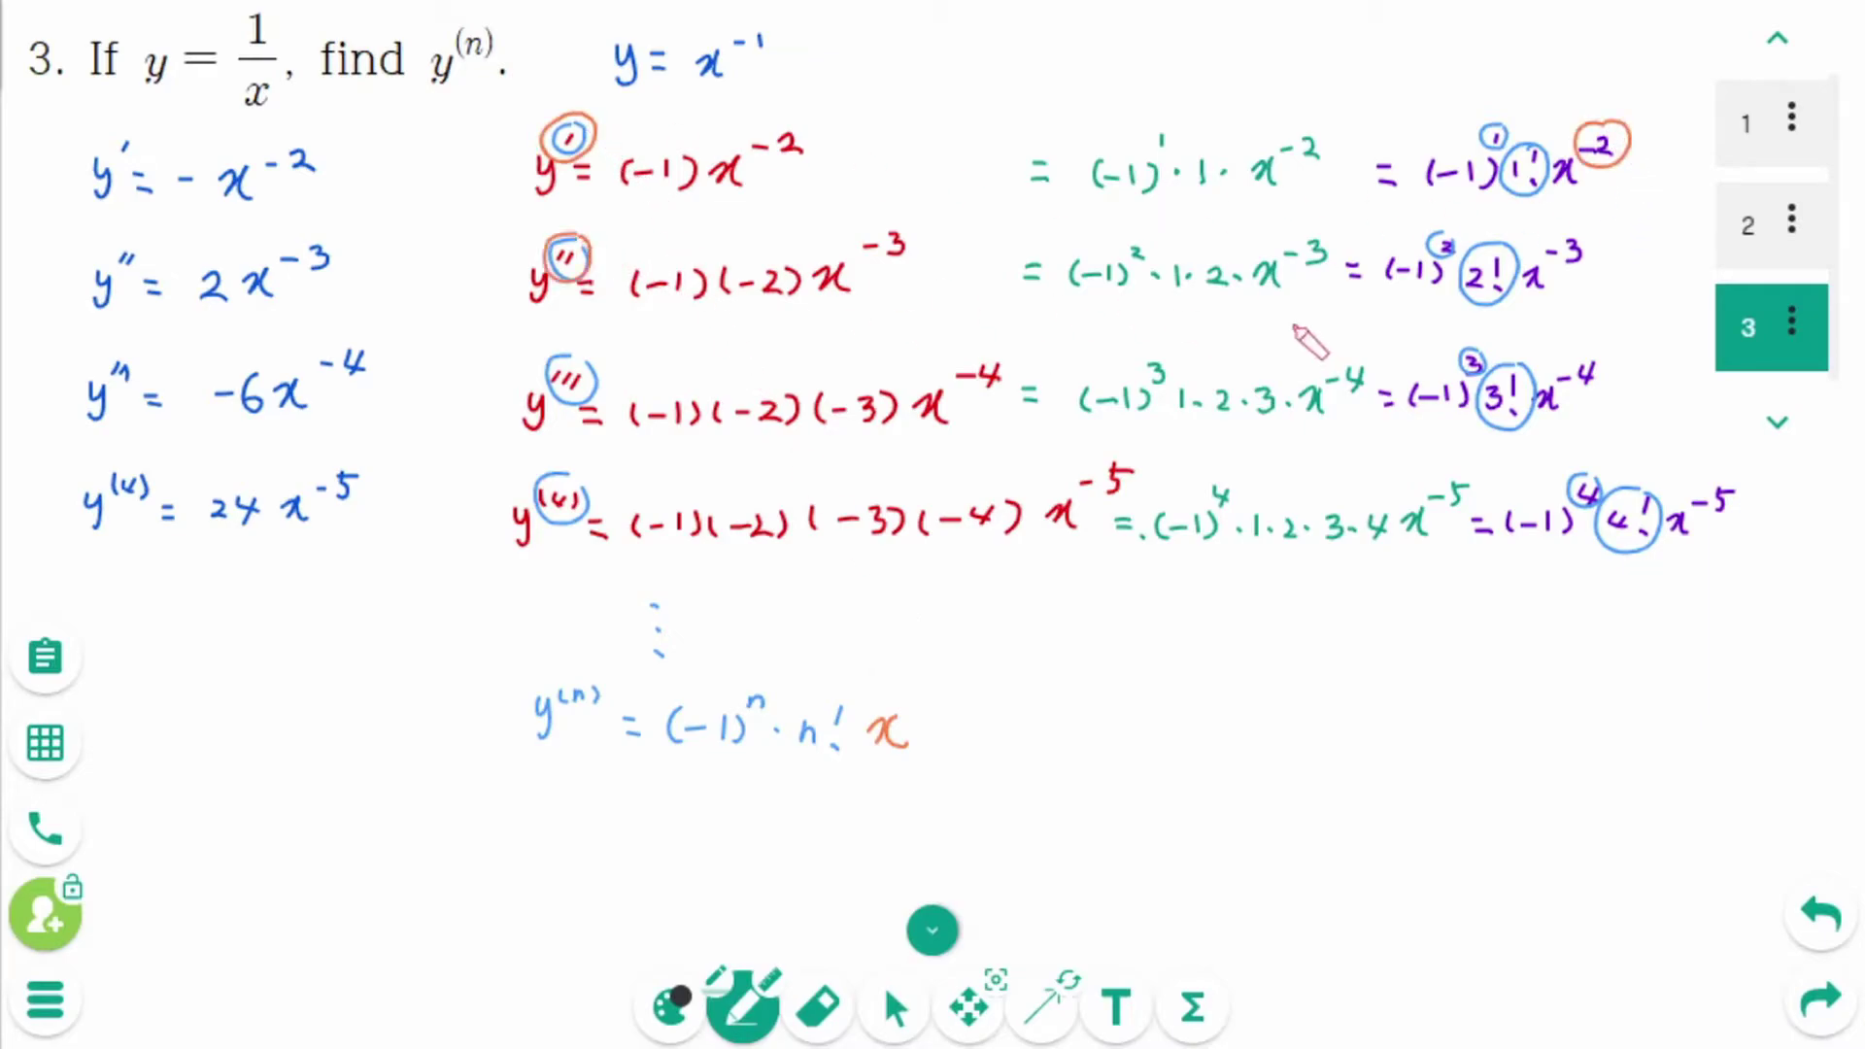
drag(1587, 235, 1585, 233)
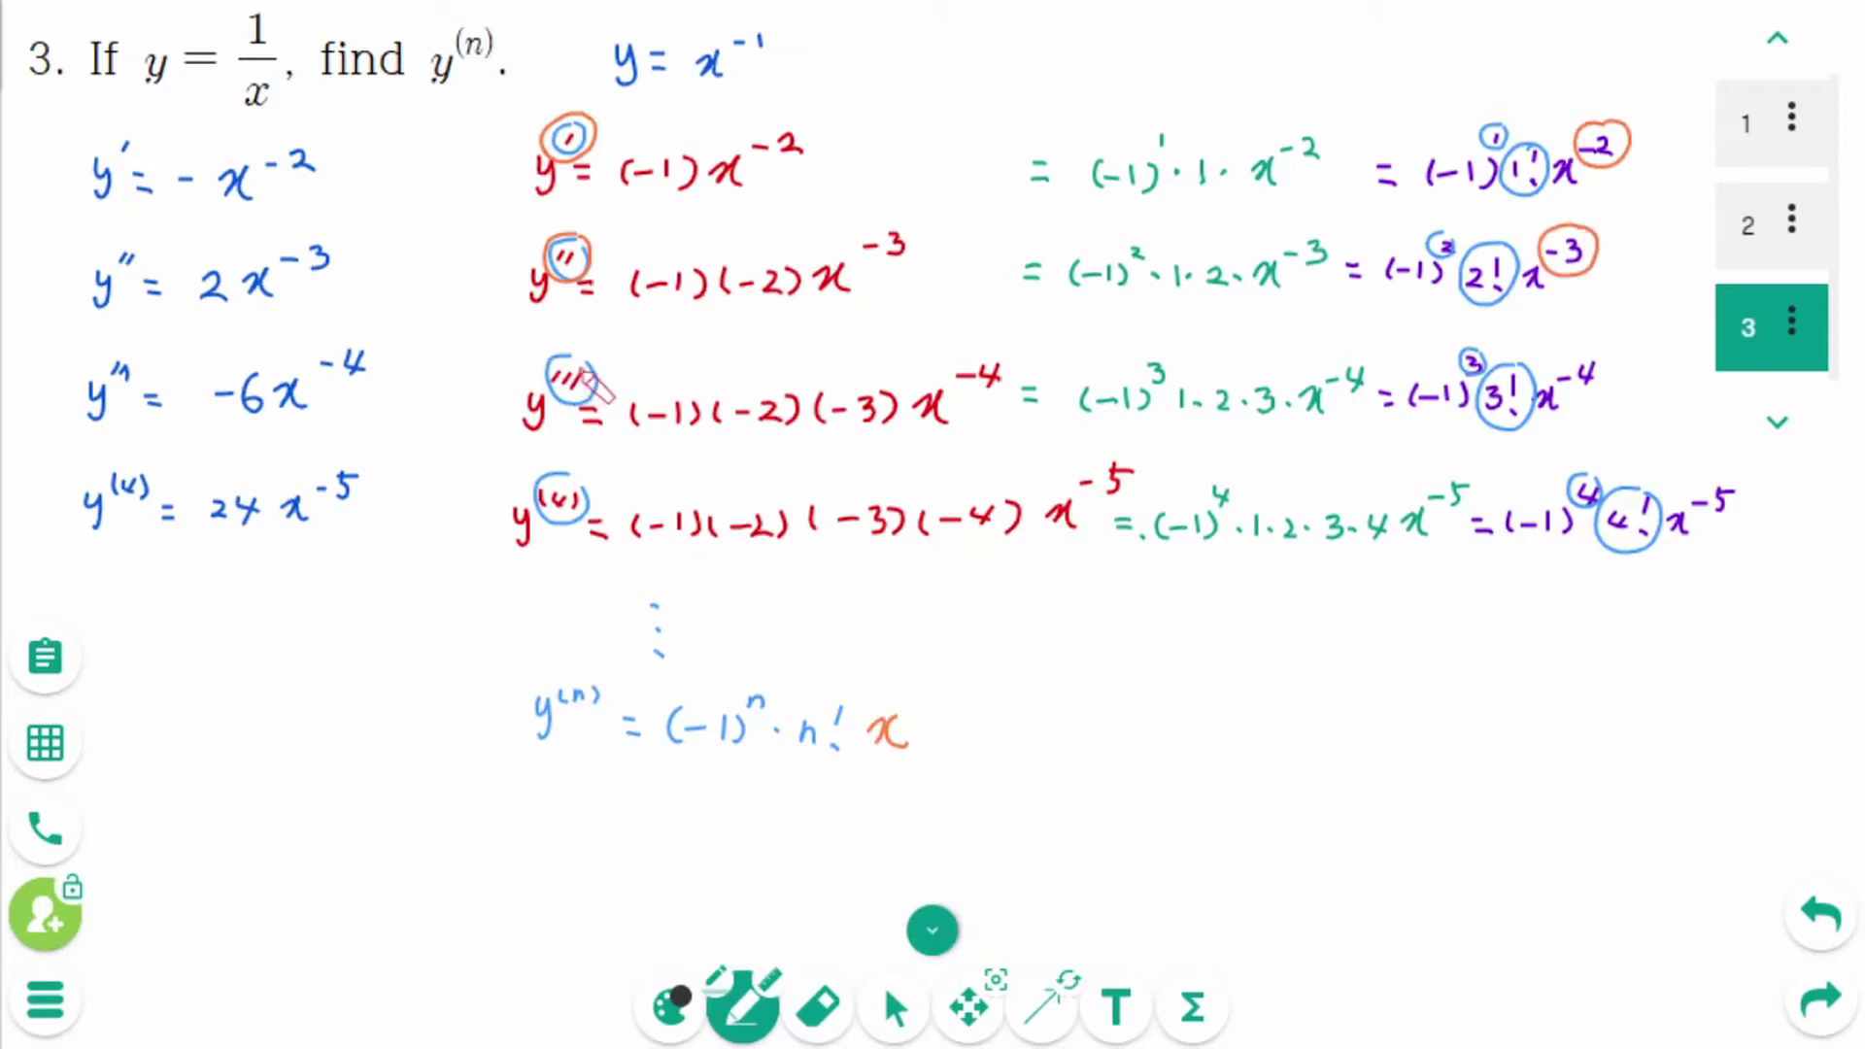
drag(587, 367, 585, 365)
drag(1594, 350, 1592, 348)
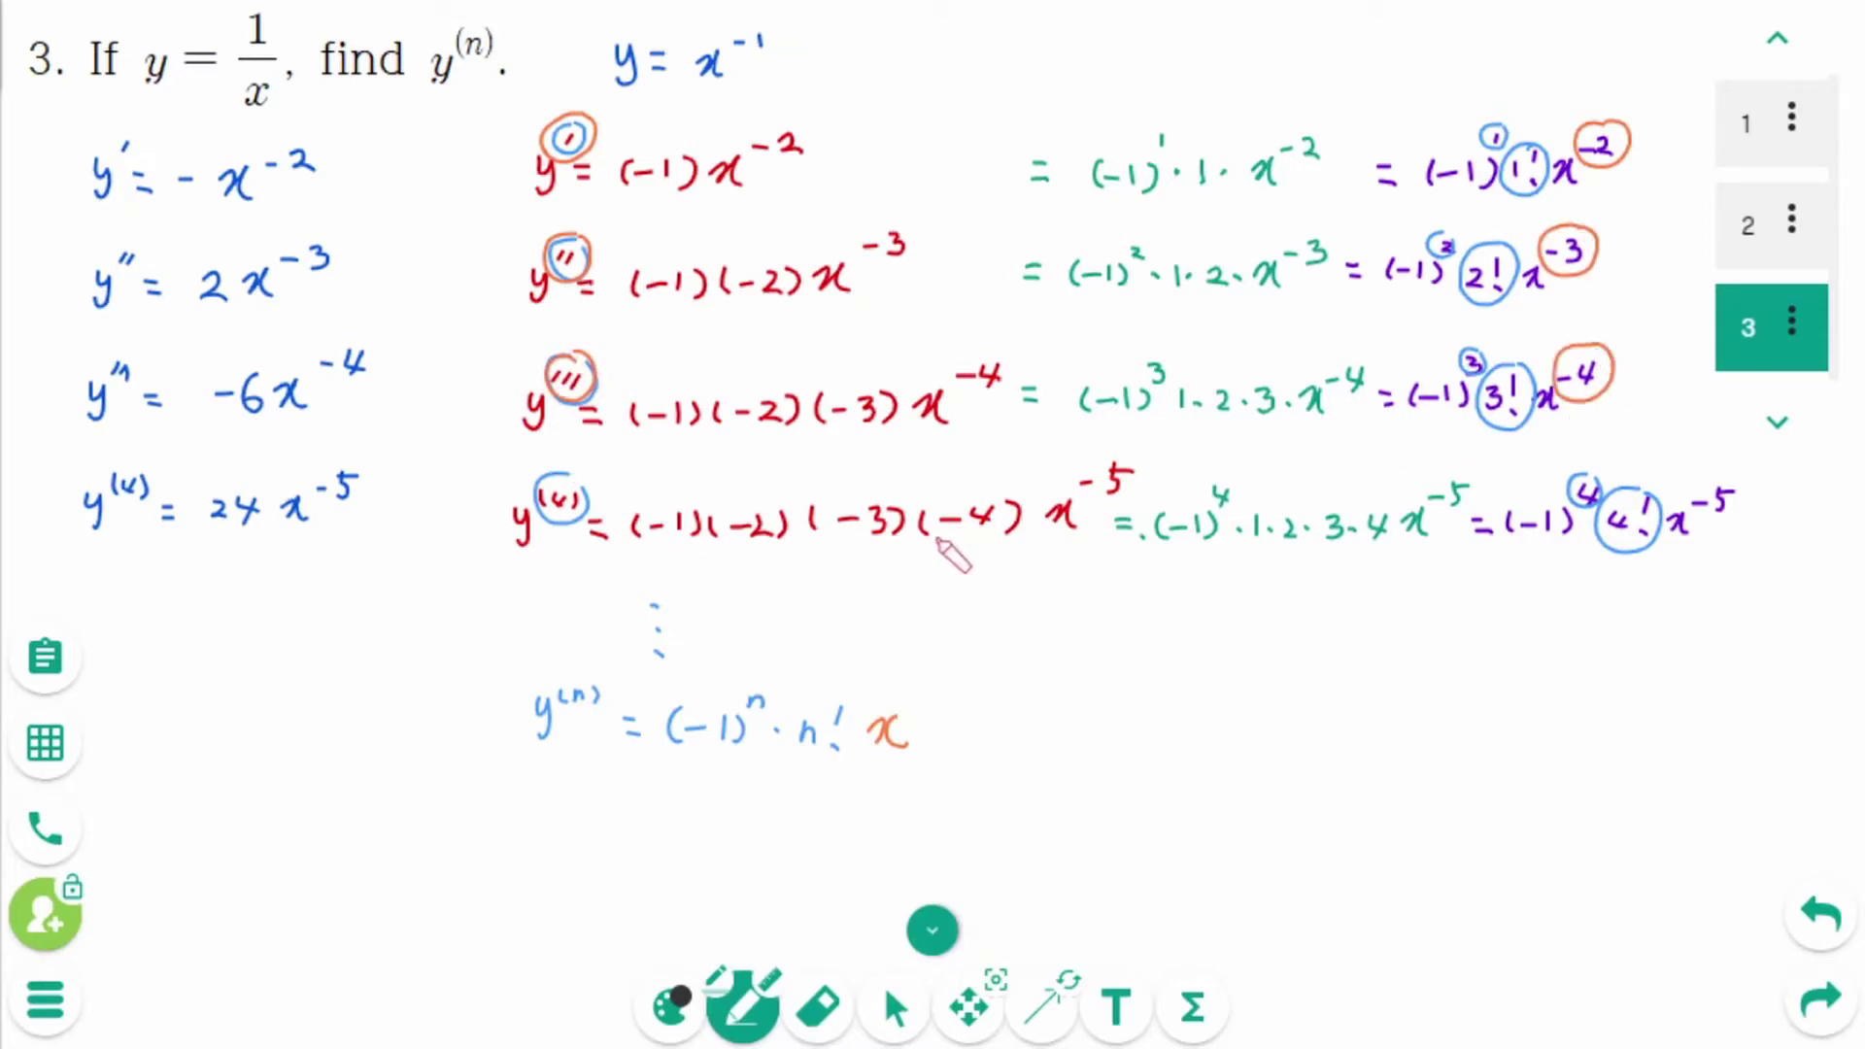
drag(587, 476, 586, 474)
drag(1730, 486, 1728, 484)
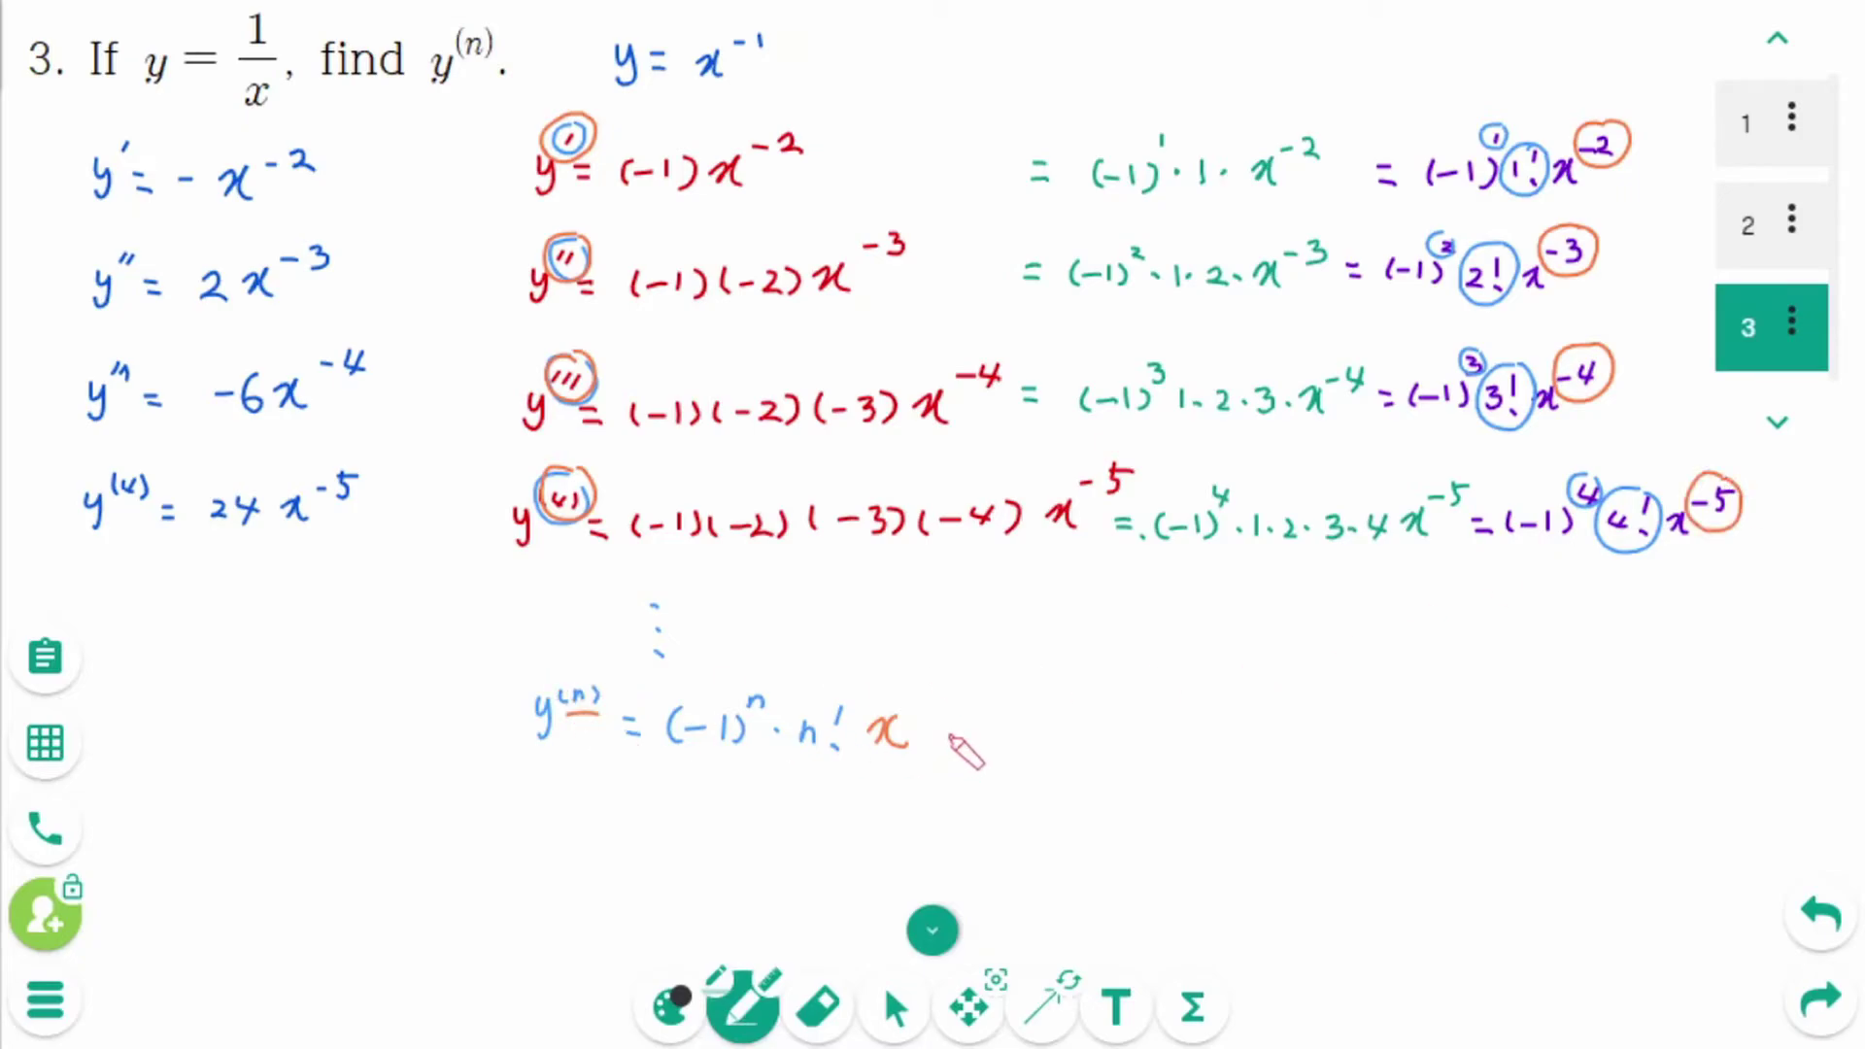
Finish the formula with x^−(n+1) and move to page 4
drag(963, 712, 979, 712)
drag(983, 706, 1031, 716)
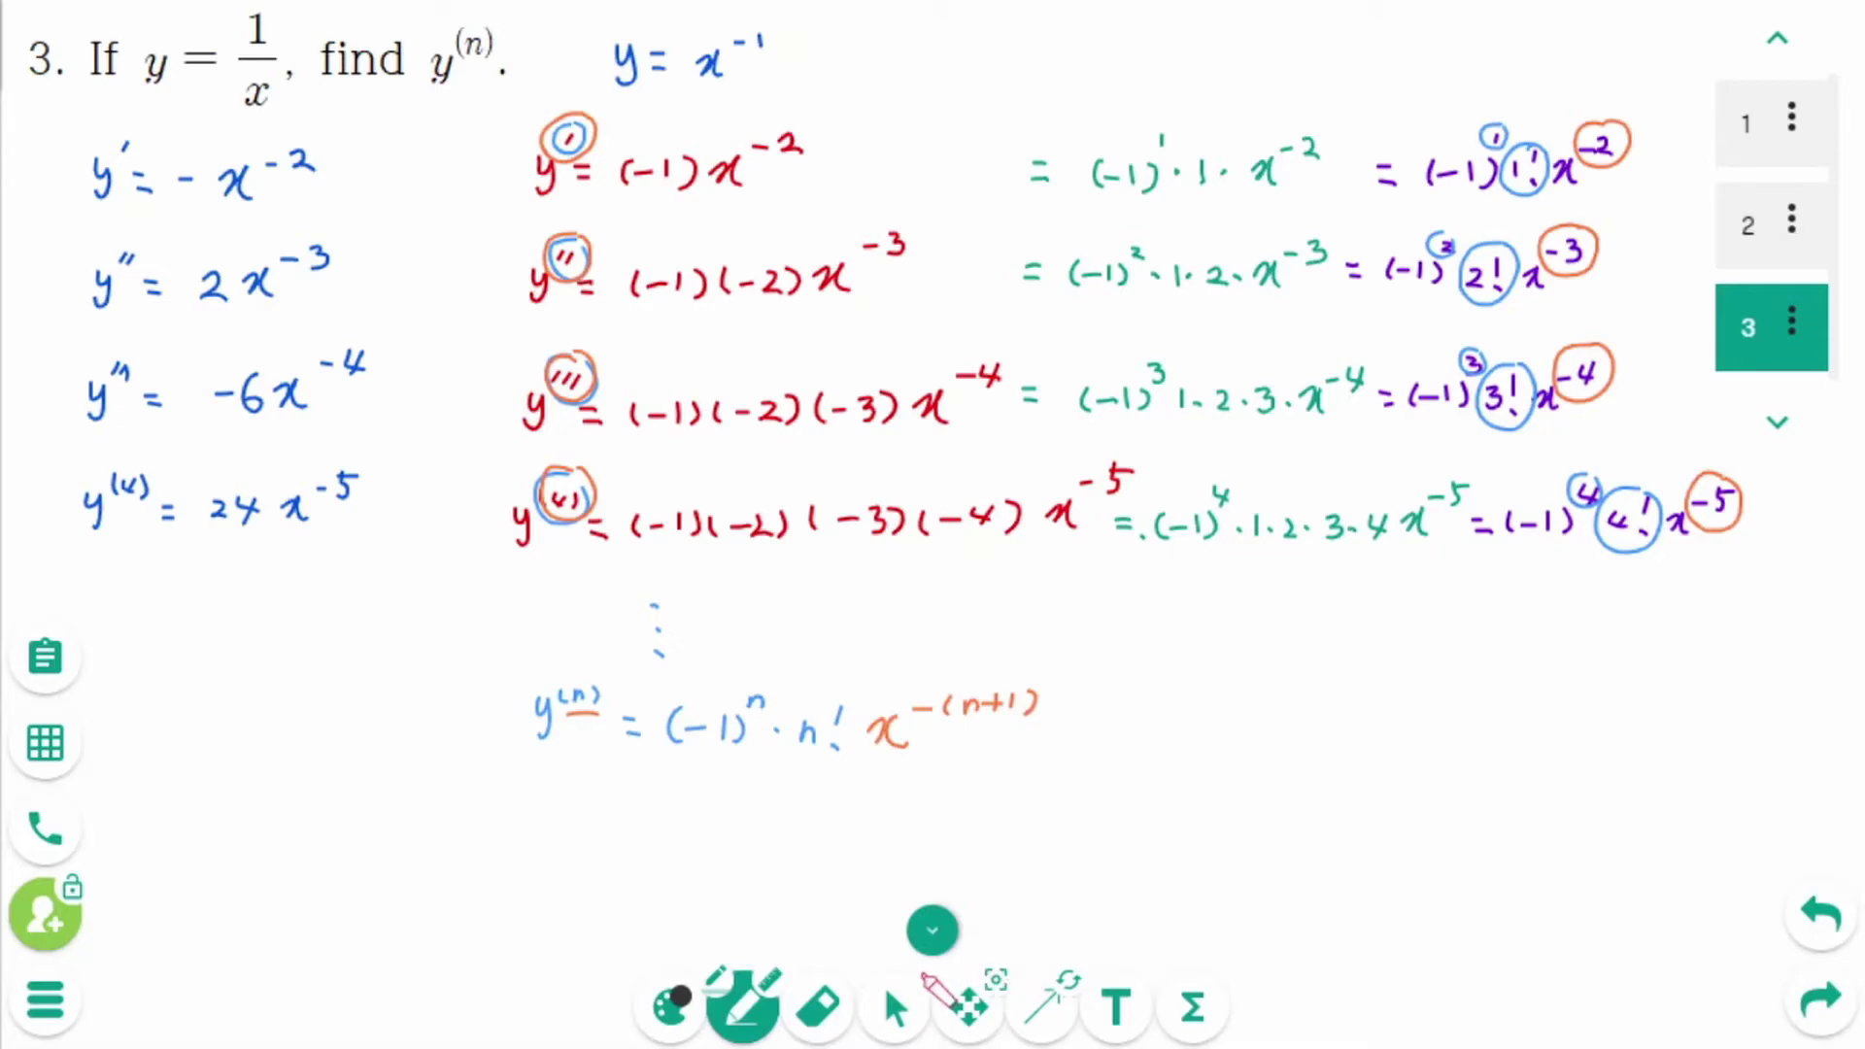
key(Page_Down)
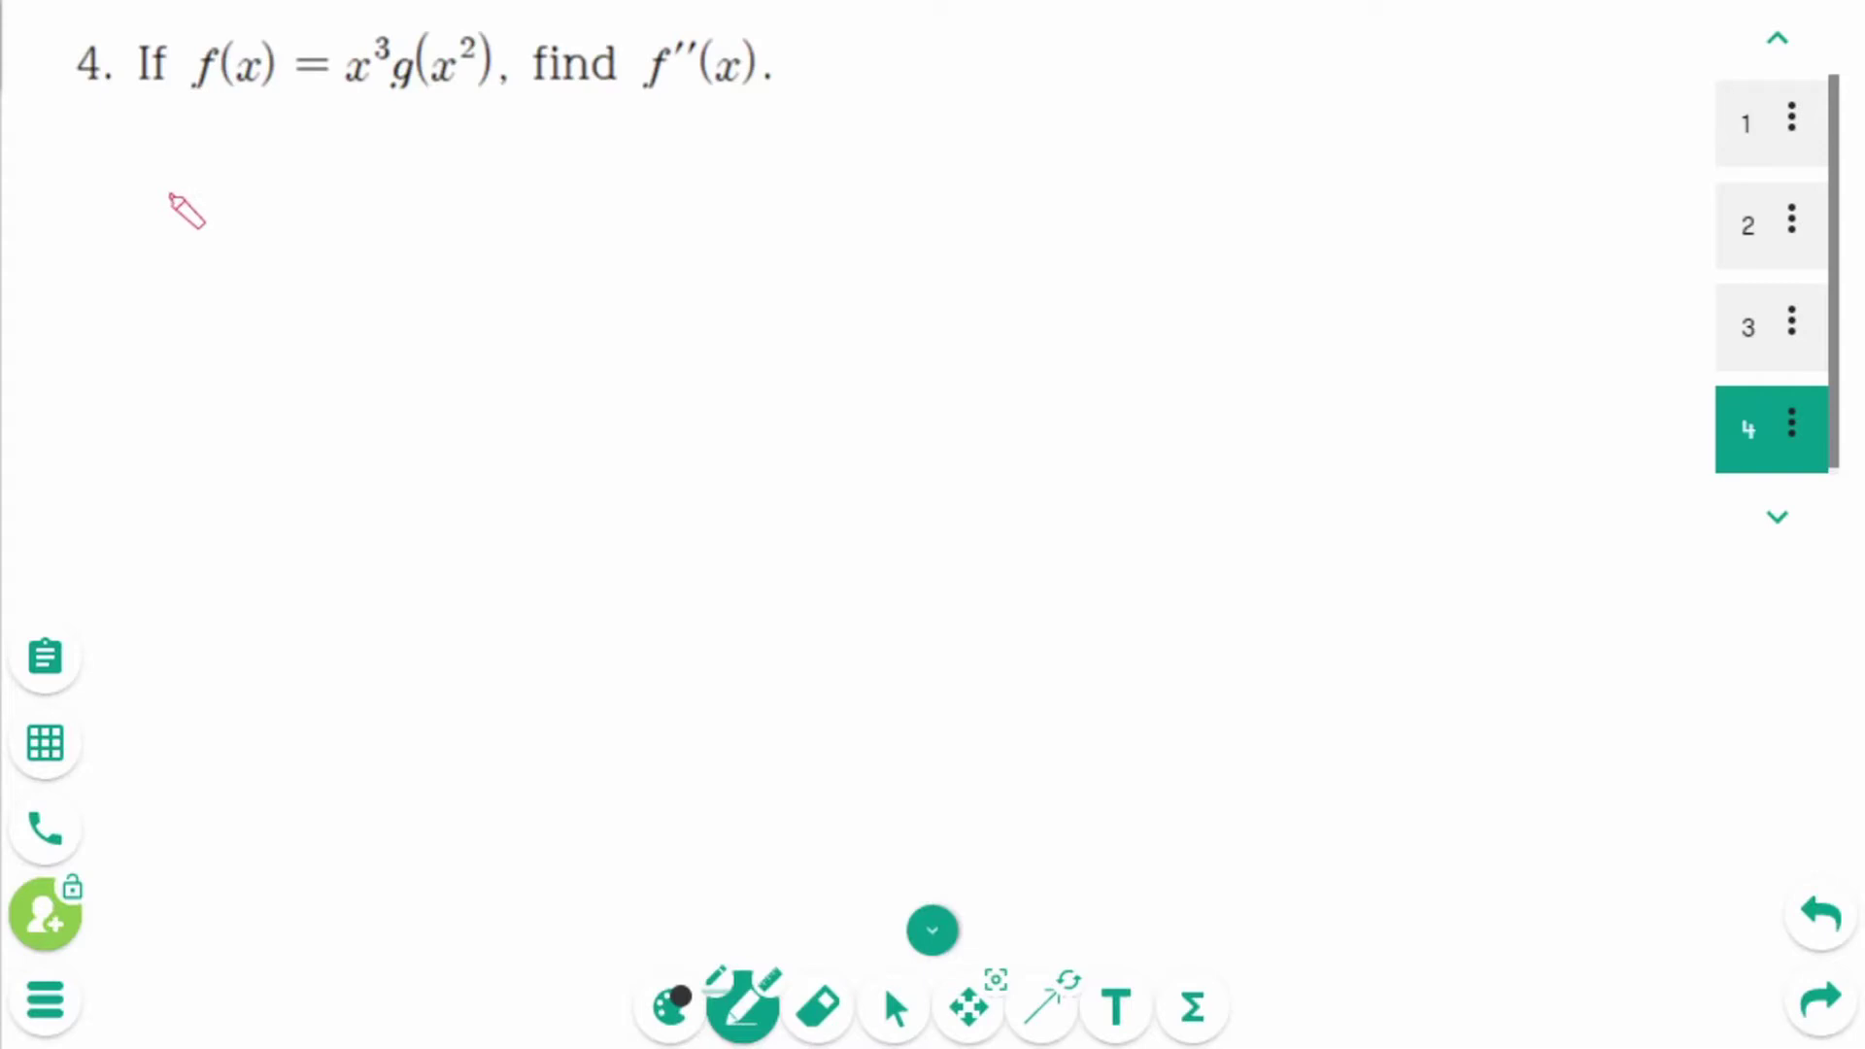
Write f′(x) as the product rule applied to x³ and g(x²)
drag(165, 151, 158, 192)
mouse_move(184, 143)
mouse_down()
mouse_move(242, 195)
mouse_move(334, 166)
mouse_move(333, 231)
mouse_move(359, 235)
mouse_move(412, 175)
mouse_move(504, 191)
mouse_move(516, 229)
mouse_move(531, 194)
mouse_move(657, 194)
mouse_move(636, 207)
mouse_move(720, 194)
mouse_move(740, 166)
mouse_move(836, 175)
mouse_move(854, 196)
mouse_move(832, 237)
mouse_move(847, 227)
mouse_up()
mouse_move(880, 163)
mouse_down()
mouse_move(880, 203)
mouse_move(1045, 210)
mouse_up()
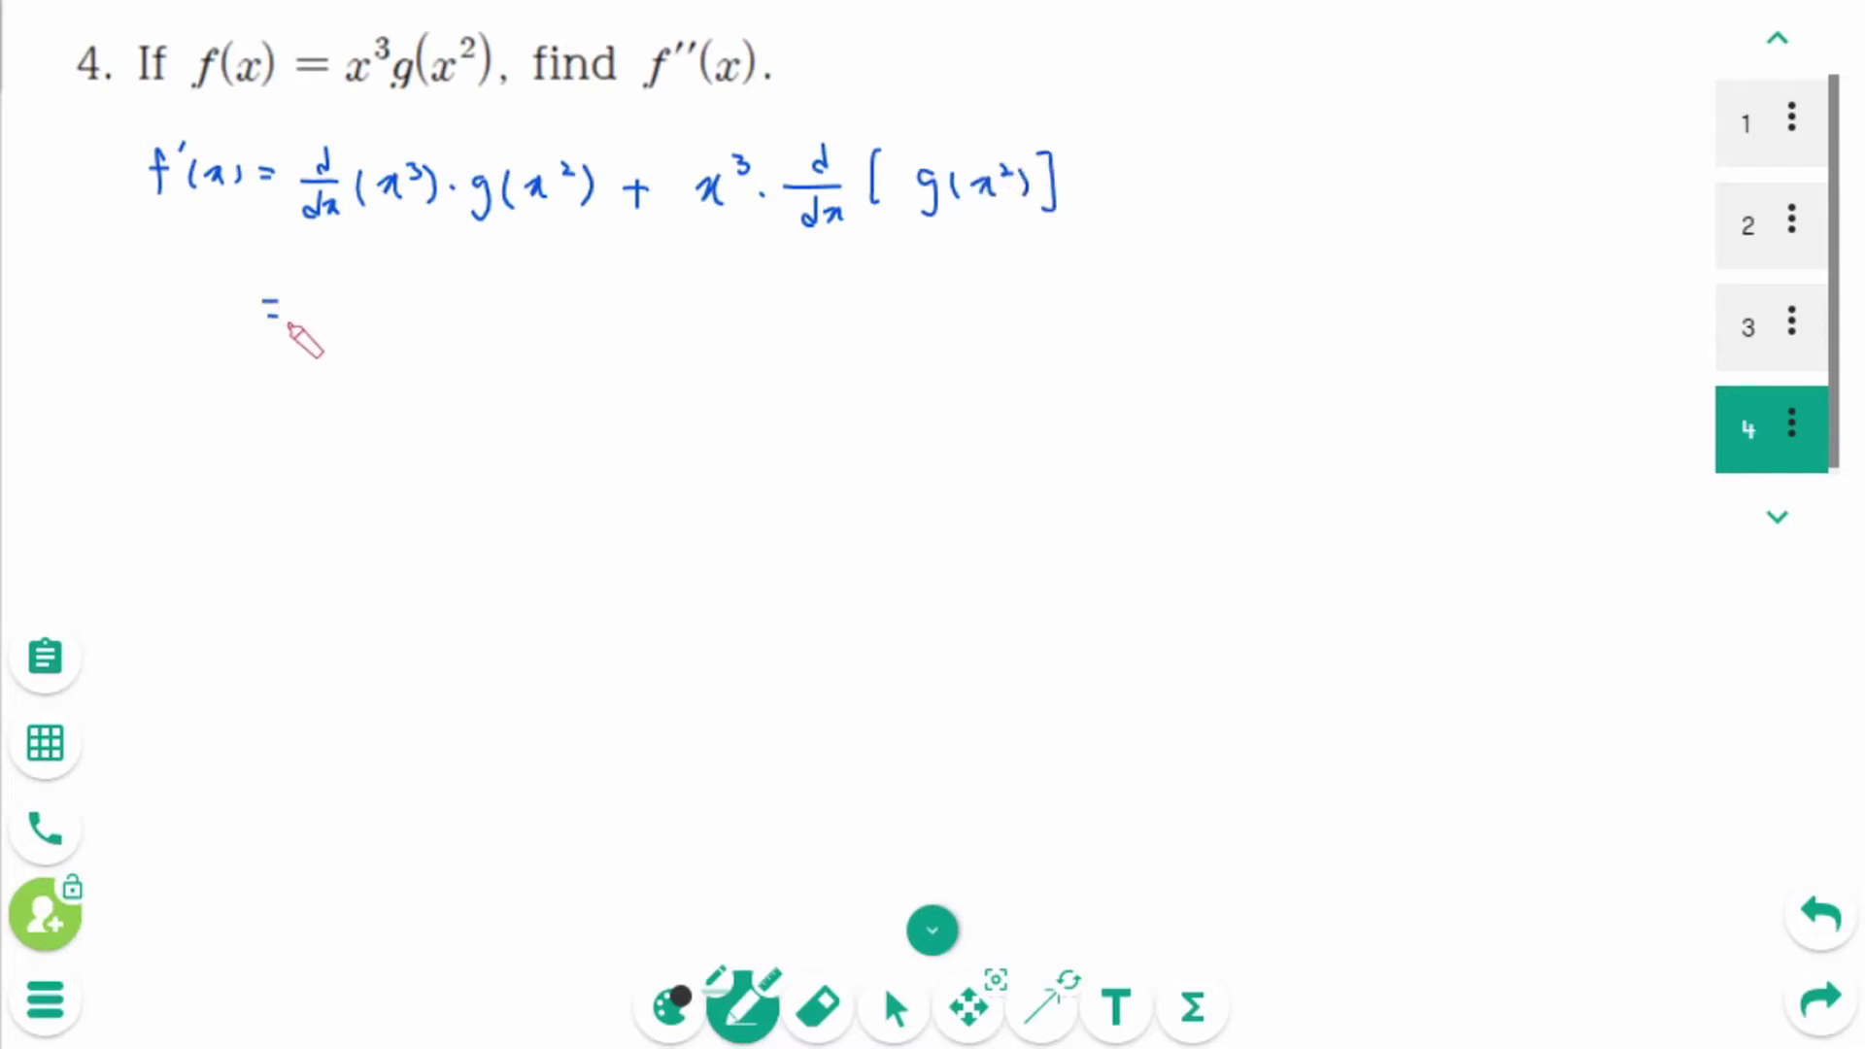
Expand it to 3x²·g(x²) + x³·g′(x²)·(x²)′
mouse_move(350, 301)
mouse_down()
mouse_move(381, 295)
mouse_move(452, 334)
mouse_up()
mouse_move(486, 297)
mouse_down()
mouse_move(482, 330)
mouse_move(500, 322)
mouse_up()
mouse_move(532, 287)
mouse_down()
mouse_move(553, 320)
mouse_move(609, 308)
mouse_up()
mouse_move(598, 295)
mouse_down()
mouse_move(598, 325)
mouse_move(672, 317)
mouse_up()
mouse_move(671, 297)
mouse_down()
mouse_move(649, 319)
mouse_move(682, 295)
mouse_move(746, 332)
mouse_move(781, 285)
mouse_move(794, 325)
mouse_move(855, 305)
mouse_move(869, 325)
mouse_move(957, 320)
mouse_up()
click(712, 313)
click(892, 313)
mouse_move(957, 305)
mouse_down()
mouse_move(940, 324)
mouse_move(981, 307)
mouse_move(993, 325)
mouse_move(1006, 303)
mouse_up()
drag(265, 380, 362, 402)
Simplify to 3x²g(x²) + 2x⁴g′(x²), noting (x²)′ = 2x
mouse_move(369, 380)
mouse_down()
mouse_move(348, 406)
mouse_move(392, 371)
mouse_move(413, 418)
mouse_move(513, 381)
mouse_up()
mouse_move(523, 373)
mouse_down()
mouse_move(526, 400)
mouse_move(555, 402)
mouse_up()
drag(1019, 270, 1018, 335)
drag(965, 242, 1014, 266)
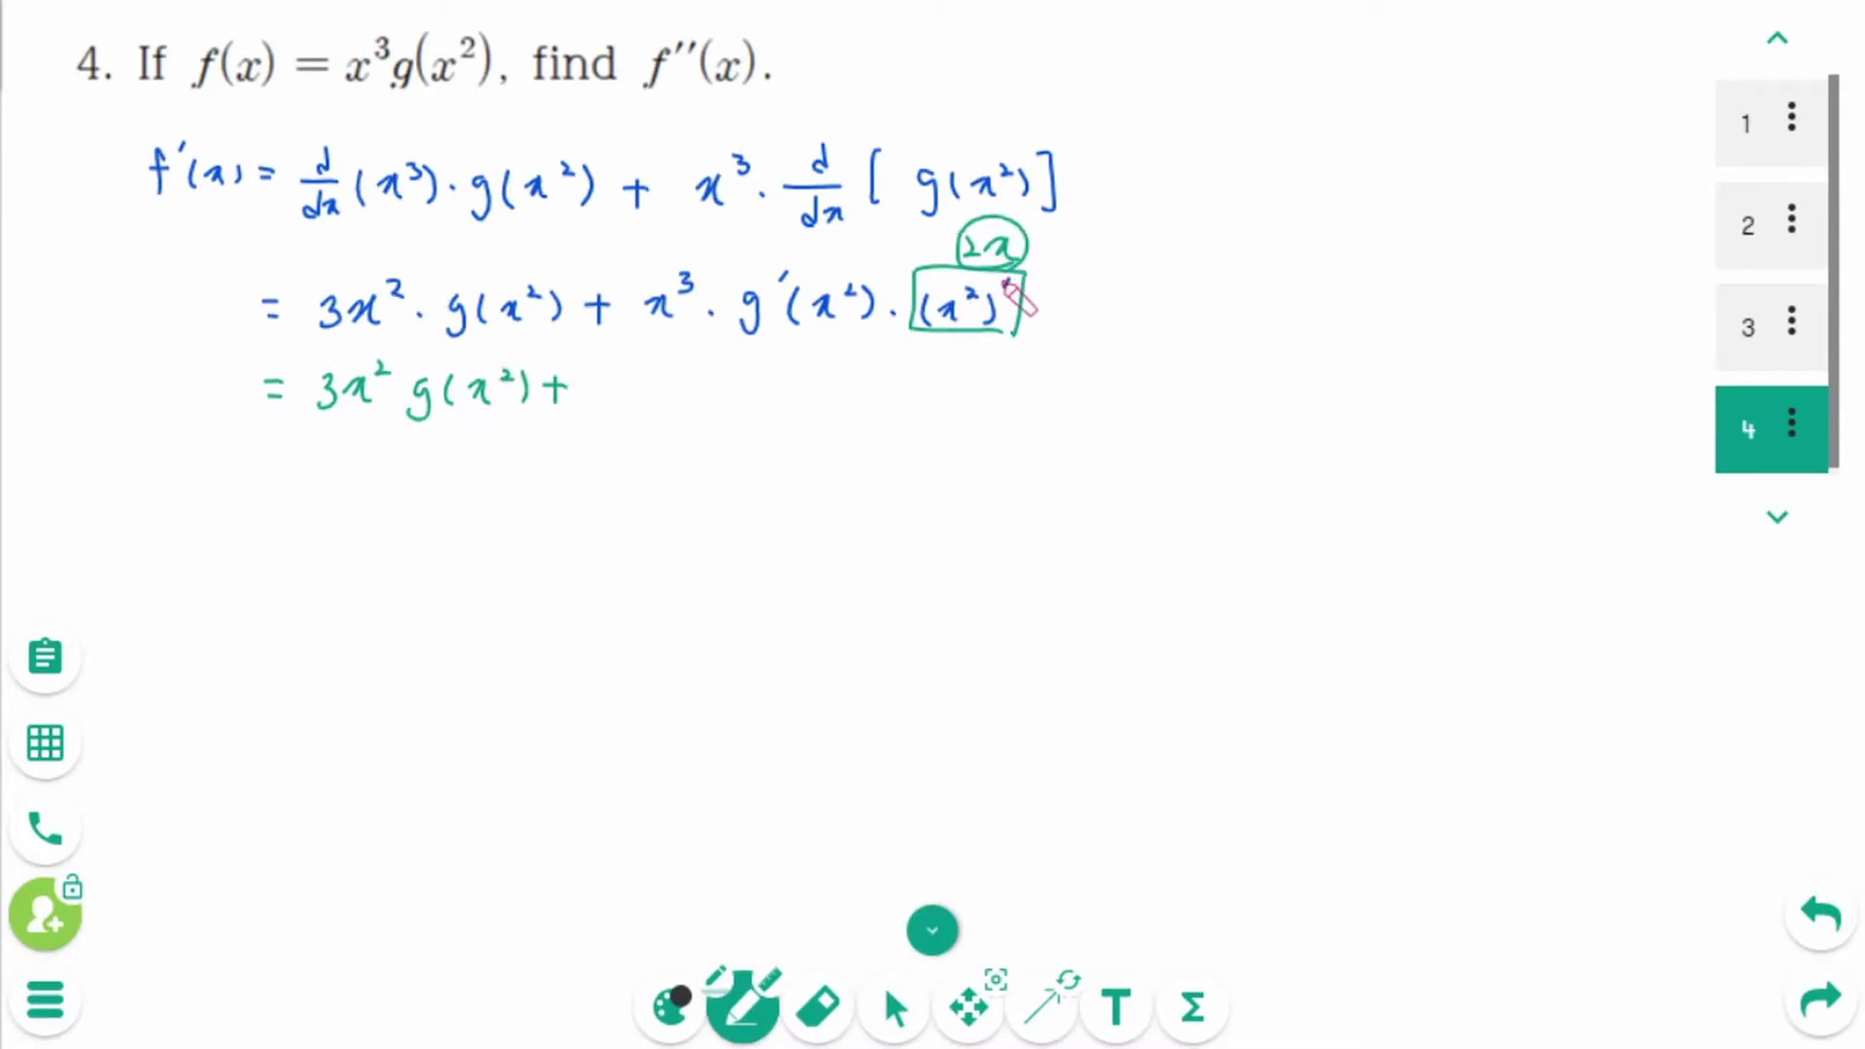
drag(680, 334, 674, 332)
mouse_move(593, 387)
mouse_down()
mouse_move(656, 400)
mouse_move(674, 369)
mouse_move(706, 417)
mouse_move(726, 373)
mouse_up()
mouse_move(754, 386)
mouse_down()
mouse_move(750, 408)
mouse_move(810, 393)
mouse_move(818, 417)
mouse_up()
Begin the red second-derivative line f″(x) = (
drag(115, 448, 103, 495)
drag(99, 471, 129, 464)
mouse_move(144, 447)
mouse_down()
mouse_move(150, 494)
mouse_move(196, 491)
mouse_up()
drag(208, 471, 223, 470)
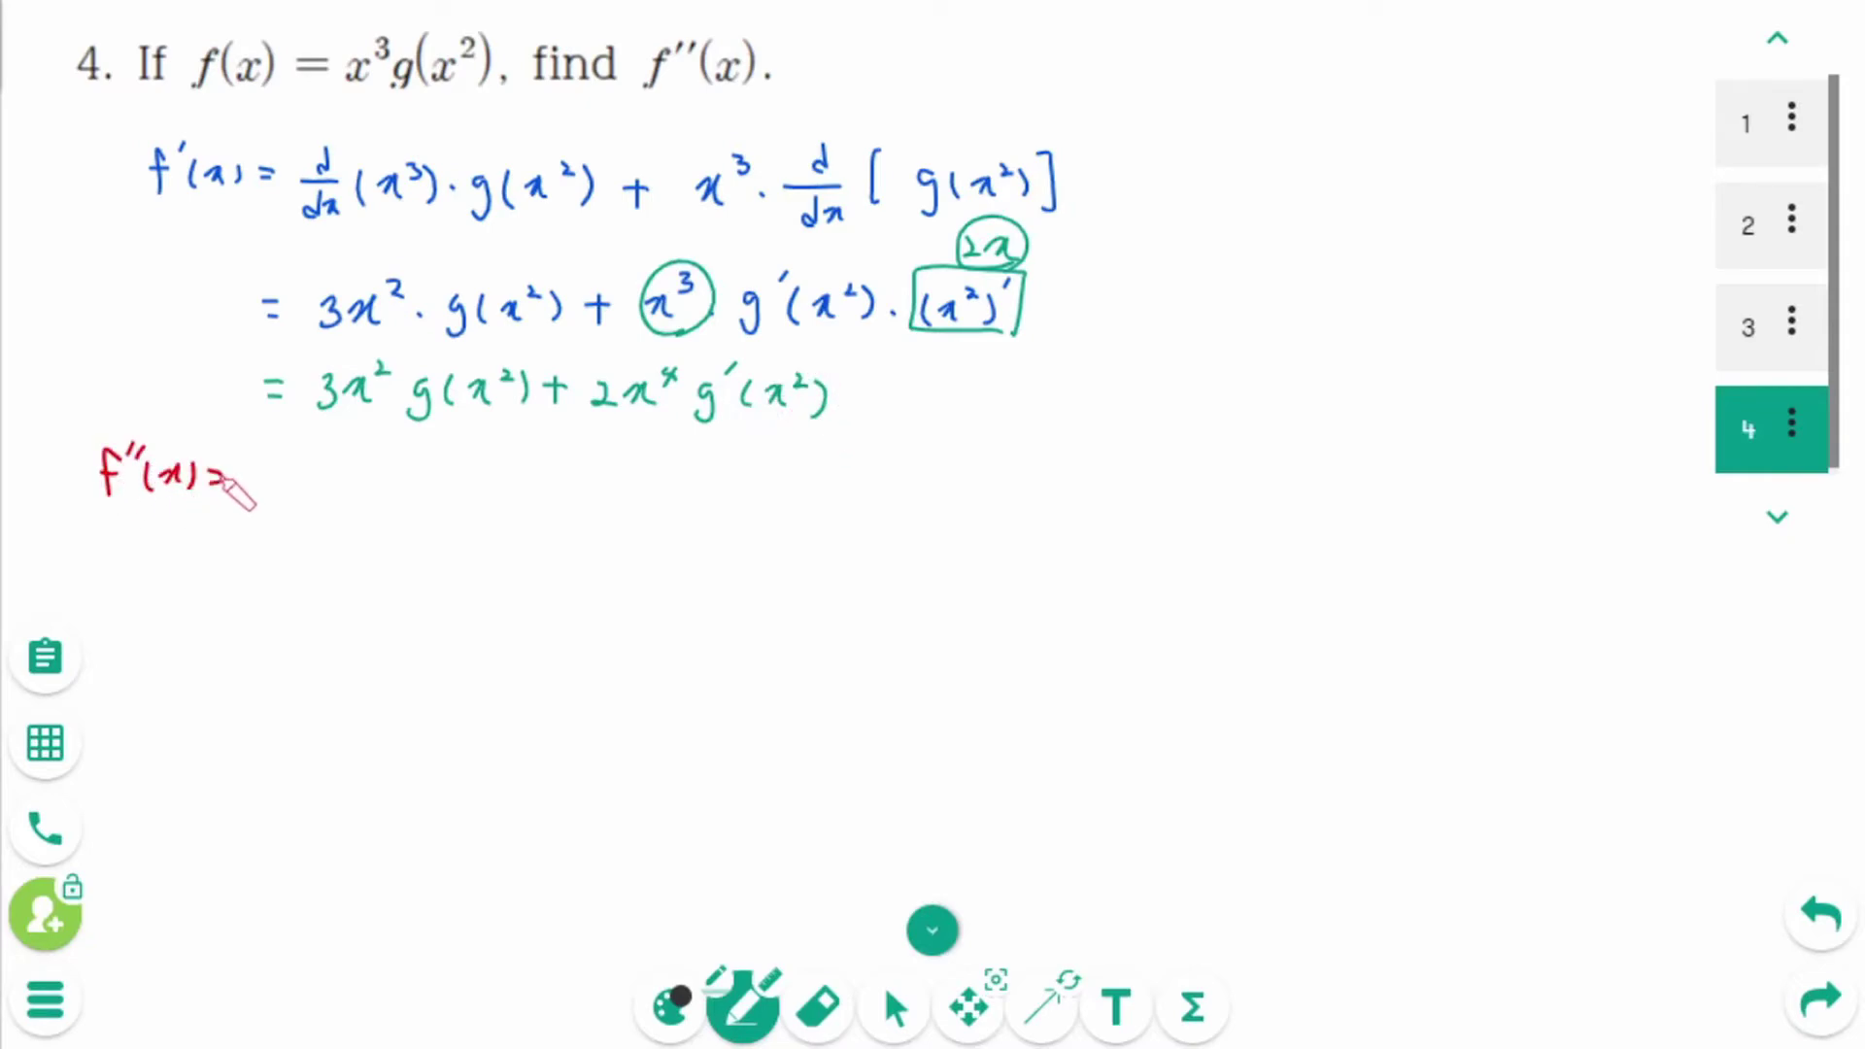